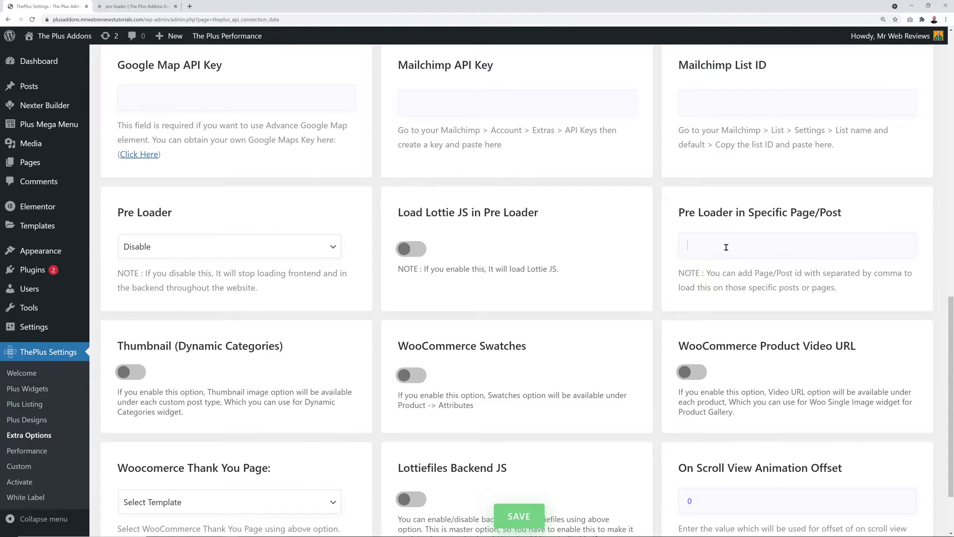
Enter 1132,1133,1138,1145 as the page IDs for the specific page/post pre loader and set Pre Loader to Enable
{"action": "left_click", "coordinate": [741, 246]}
{"action": "type", "text": "1132,1133,1138,1145"}
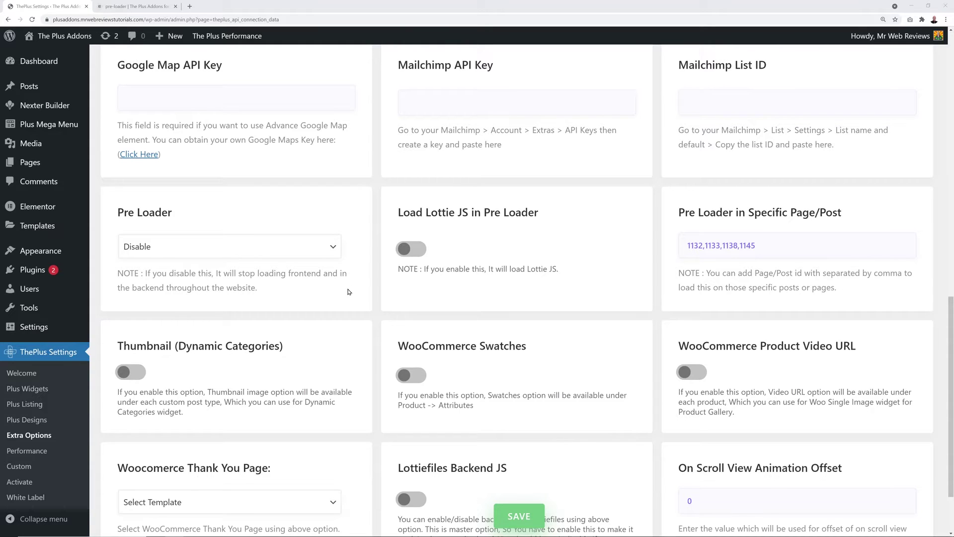
{"action": "left_click", "coordinate": [331, 248]}
{"action": "left_click", "coordinate": [251, 261]}
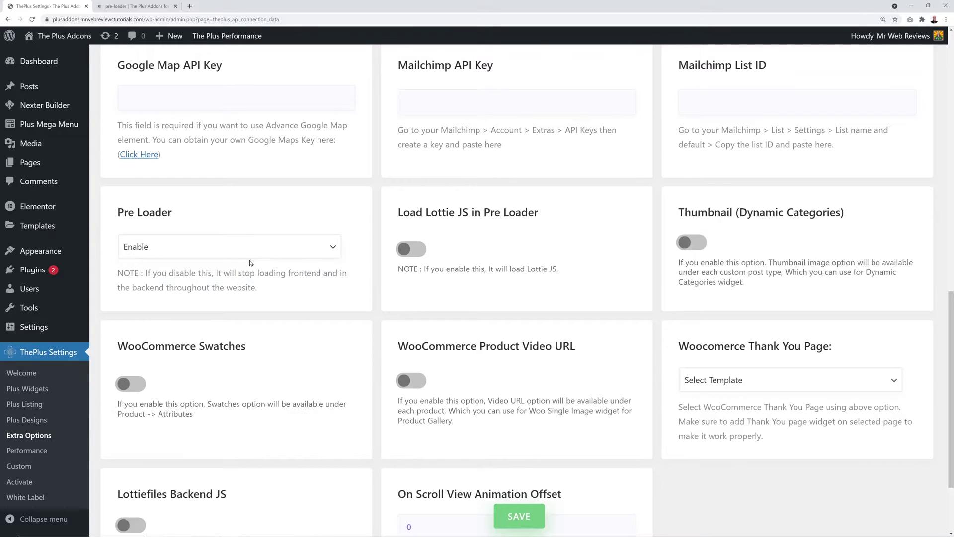
Turn on Load Lottie JS in Pre Loader and save the extra options
{"action": "key", "text": "F11"}
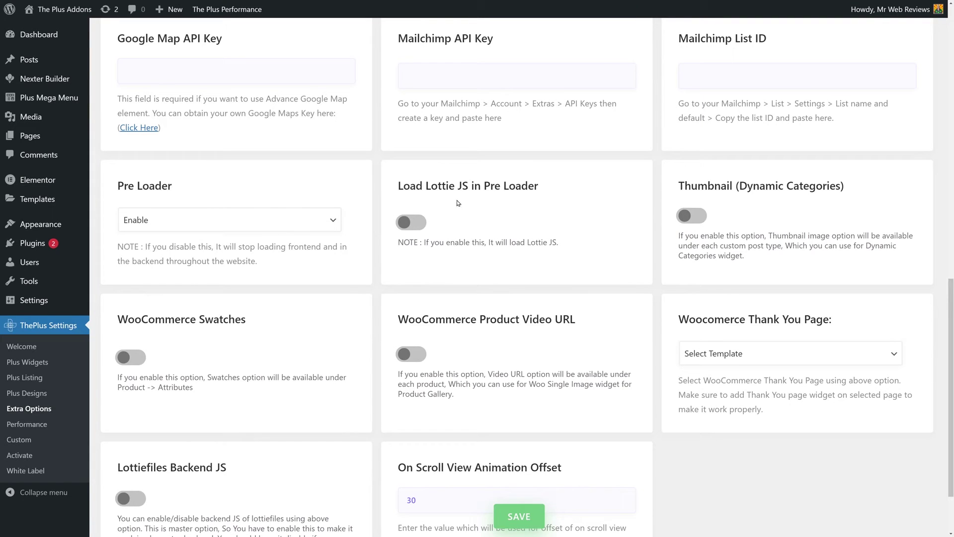
{"action": "left_click", "coordinate": [416, 228]}
{"action": "left_click", "coordinate": [512, 519]}
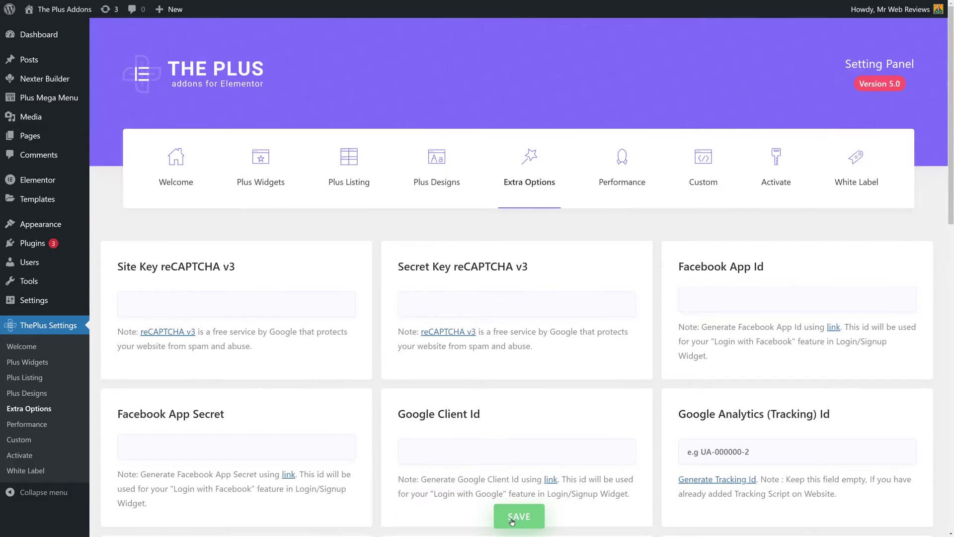
Purge all of the plugin's cached files in the Performance settings
{"action": "left_click", "coordinate": [629, 186]}
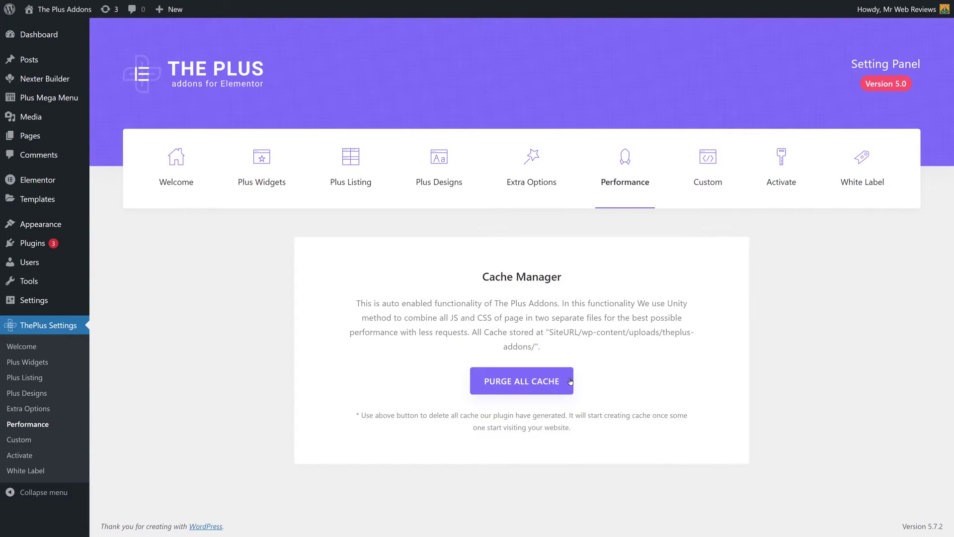
{"action": "left_click", "coordinate": [523, 385]}
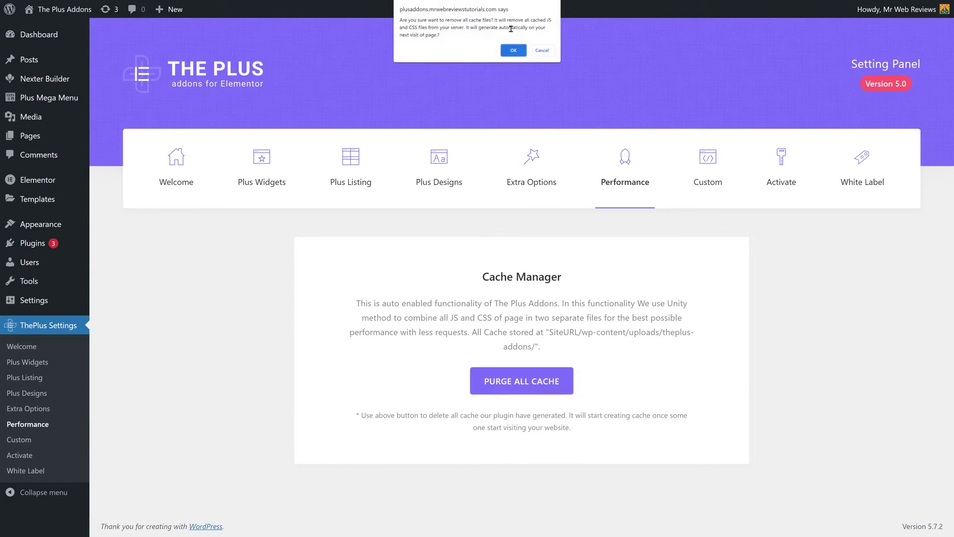
{"action": "left_click", "coordinate": [514, 50]}
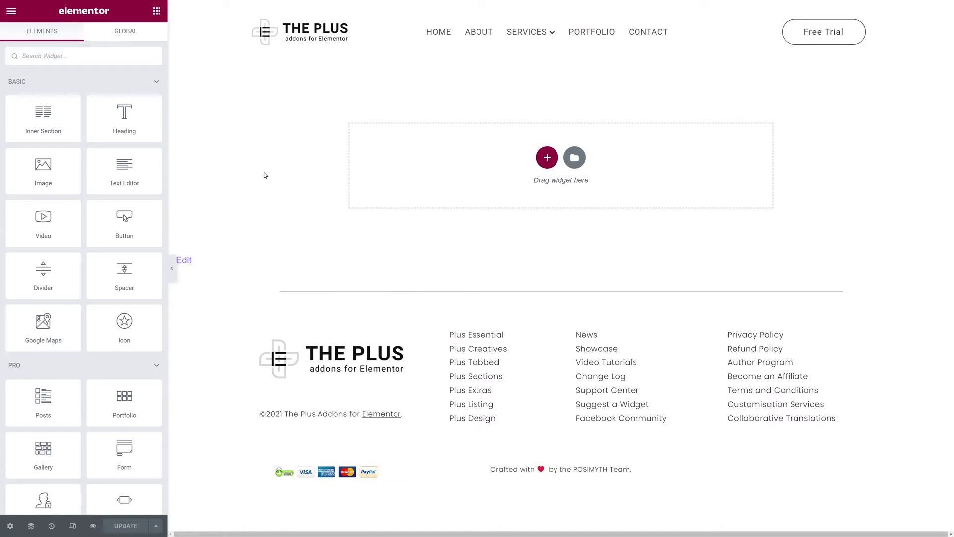
Add a single-column section to the page, search the widgets for preloader and place the Pre Loader widget in the section
{"action": "left_click", "coordinate": [547, 158]}
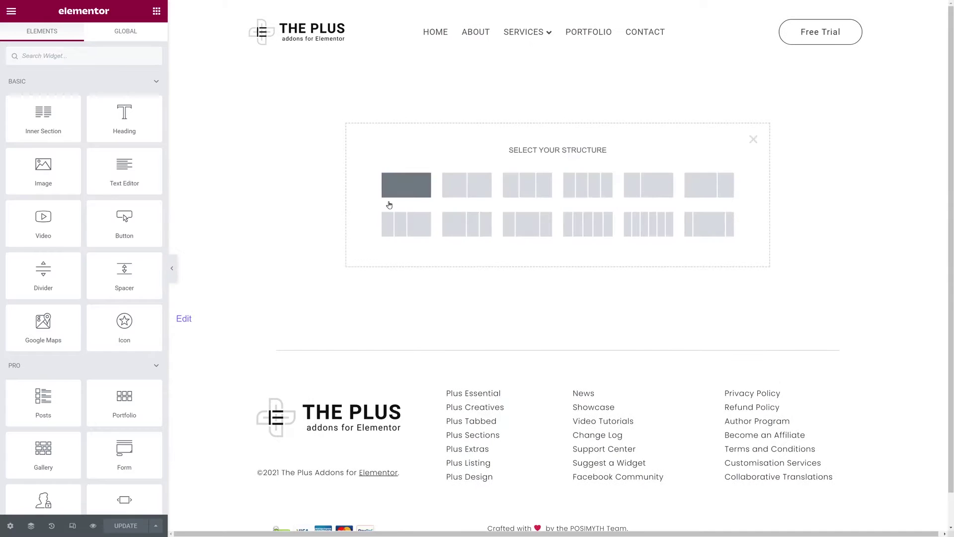
{"action": "left_click", "coordinate": [397, 188]}
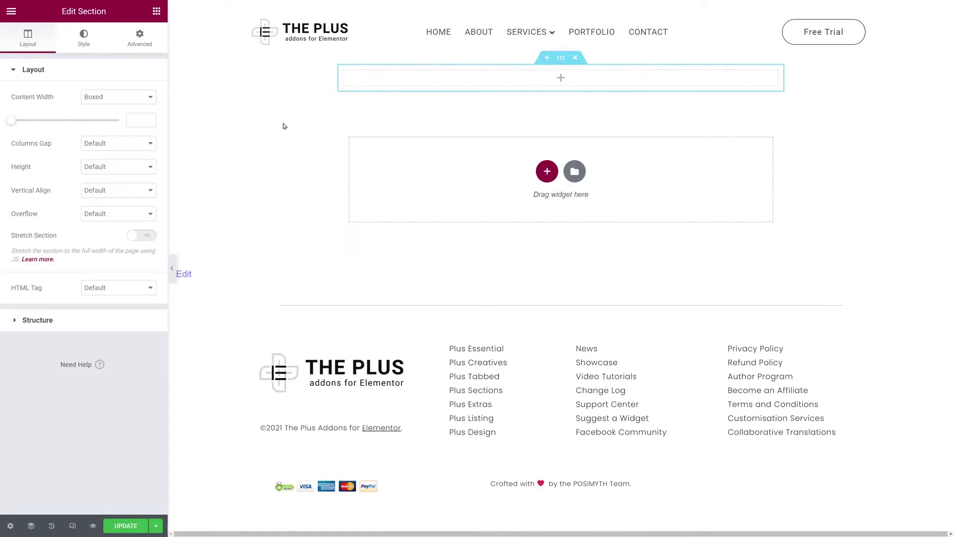
{"action": "left_click", "coordinate": [156, 11]}
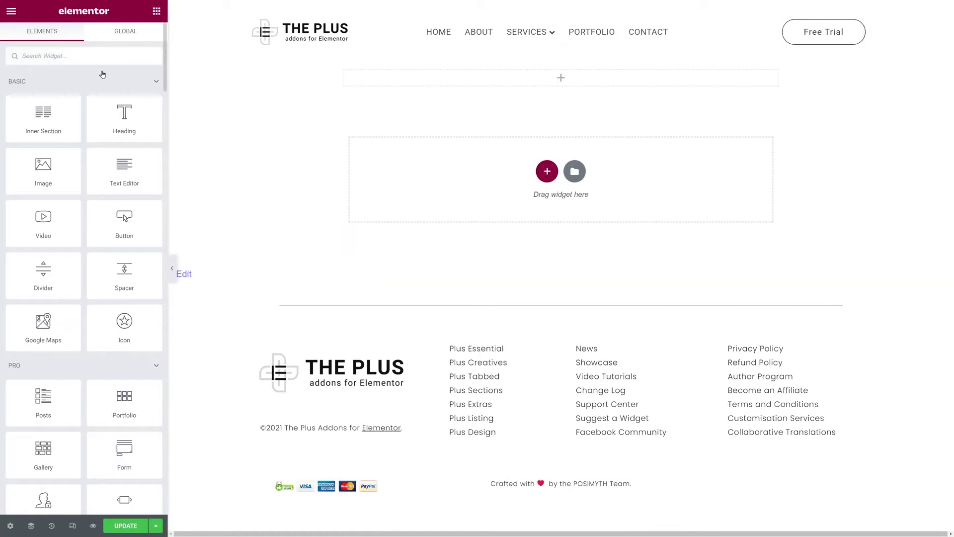
{"action": "scroll", "coordinate": [76, 109], "scroll_direction": "down", "scroll_amount": 20}
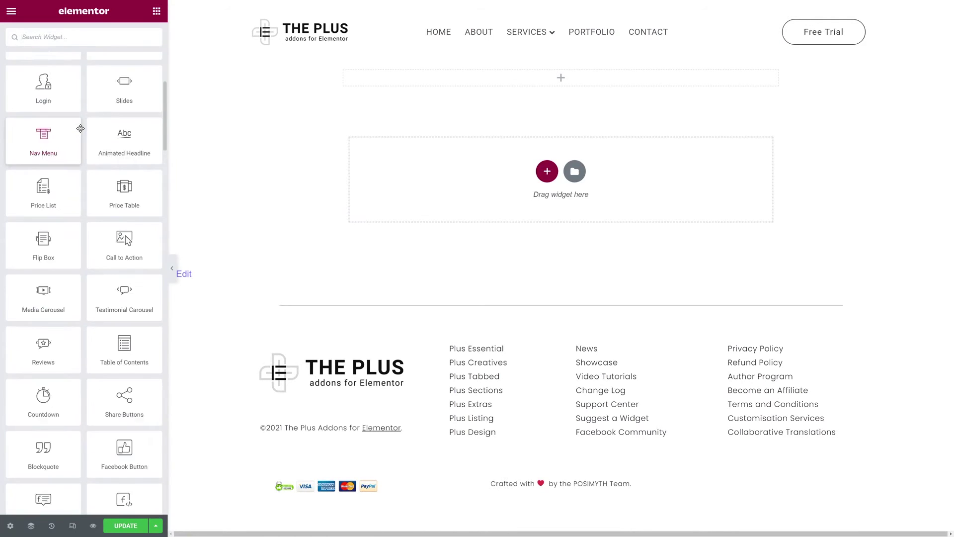
{"action": "scroll", "coordinate": [80, 128], "scroll_direction": "down", "scroll_amount": 10}
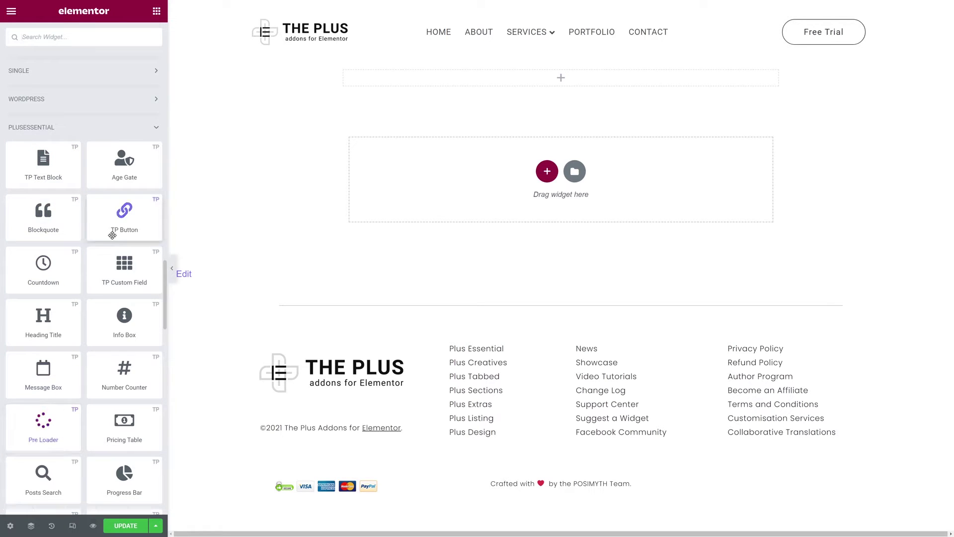
{"action": "left_click", "coordinate": [80, 37]}
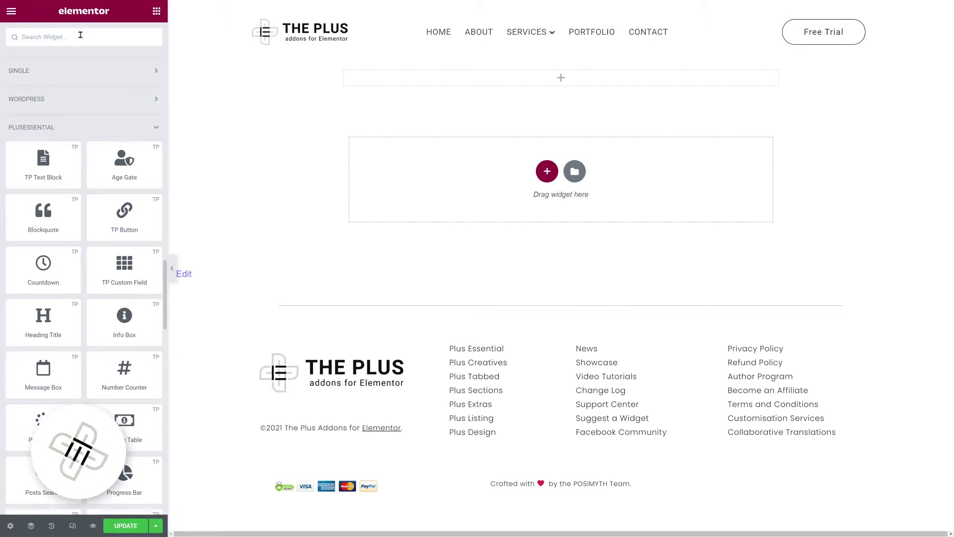
{"action": "type", "text": "preloader"}
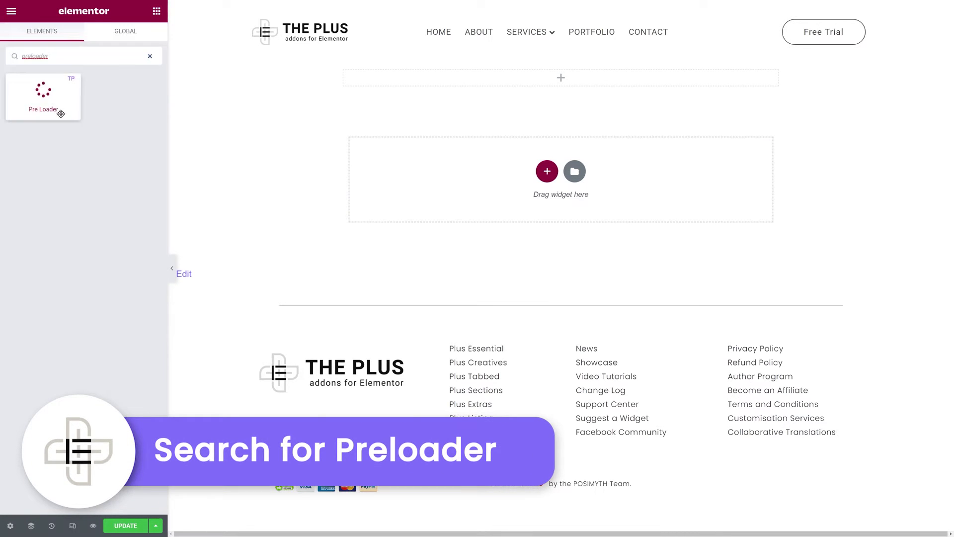
{"action": "left_click_drag", "start_coordinate": [56, 112], "coordinate": [396, 77]}
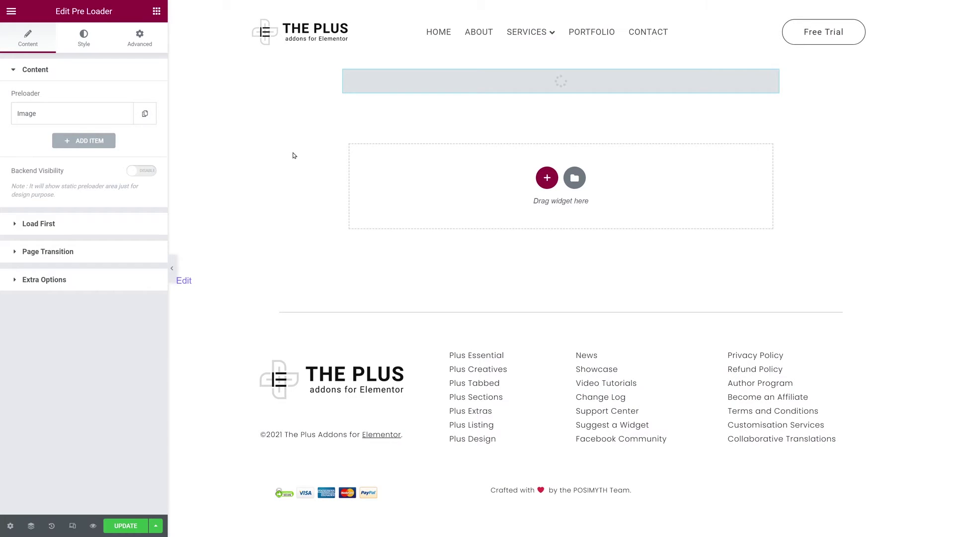
Paste the copied Info Box below the Pre Loader widget and select the Pre Loader for editing
{"action": "right_click", "coordinate": [414, 86]}
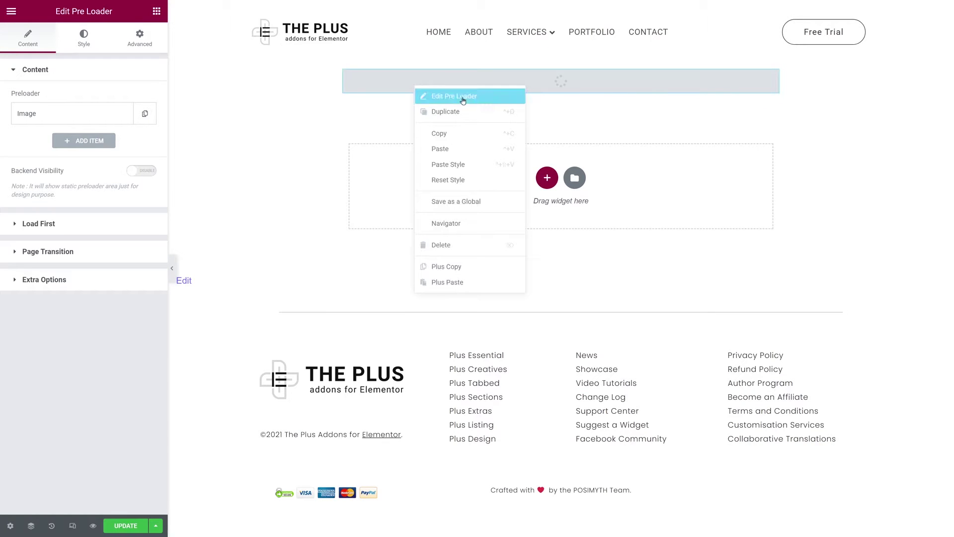
{"action": "left_click", "coordinate": [468, 149]}
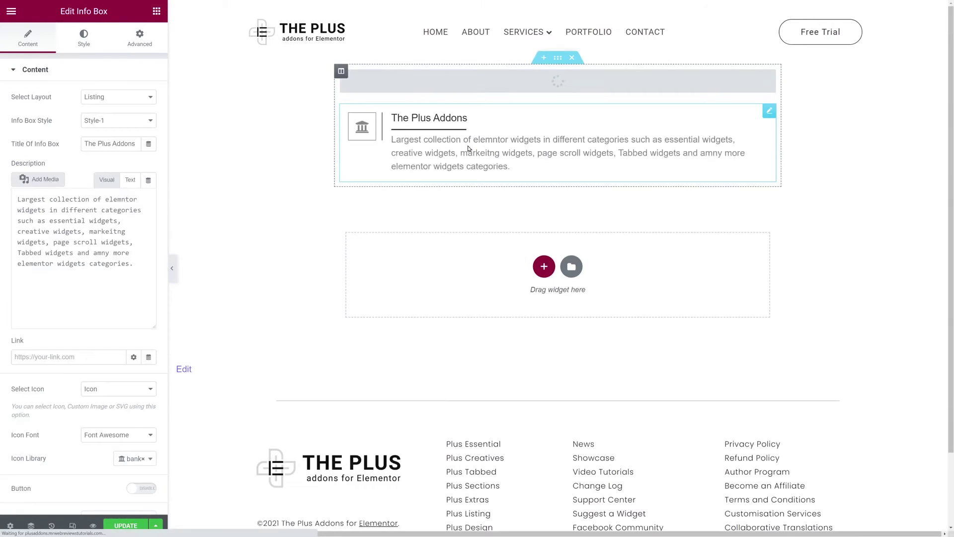
{"action": "left_click", "coordinate": [438, 84]}
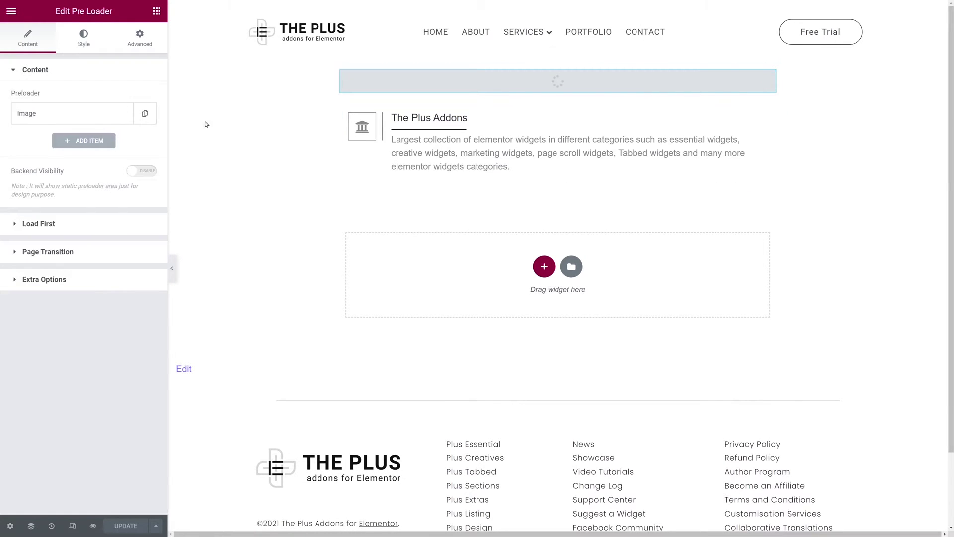
Examine the content types offered for the first preloader item
{"action": "left_click", "coordinate": [86, 116]}
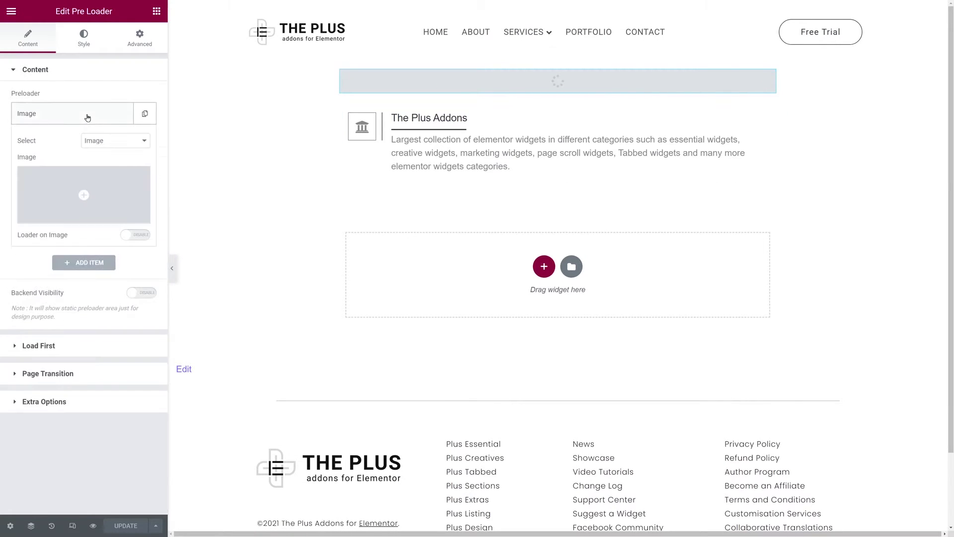
{"action": "left_click", "coordinate": [144, 142]}
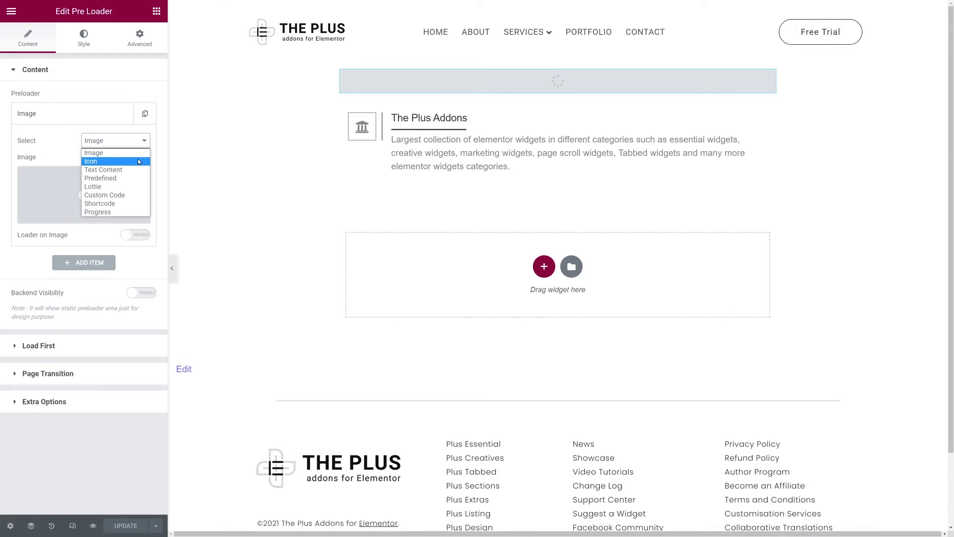
{"action": "left_click", "coordinate": [131, 212]}
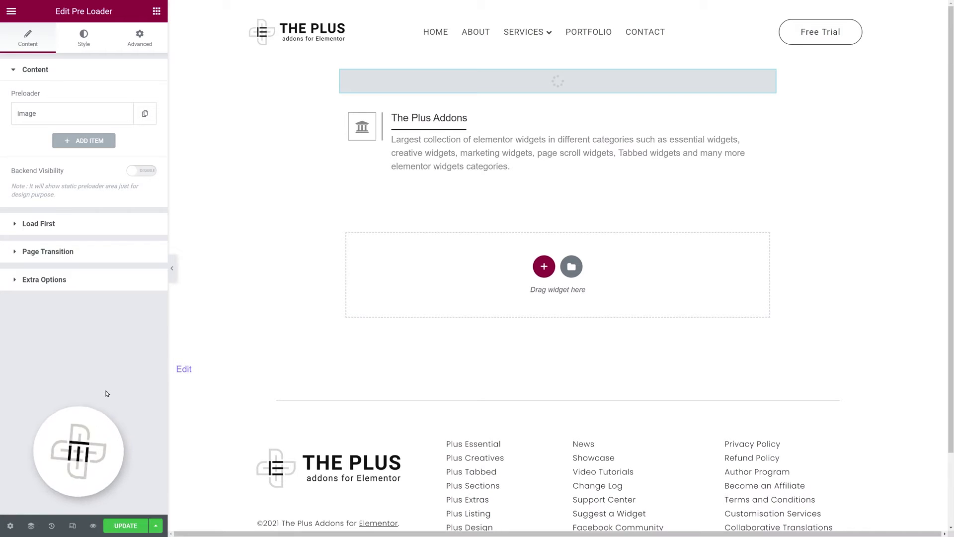
Use darkside.png from the media library as the preloader item's image and enable Backend Visibility
{"action": "left_click", "coordinate": [99, 114]}
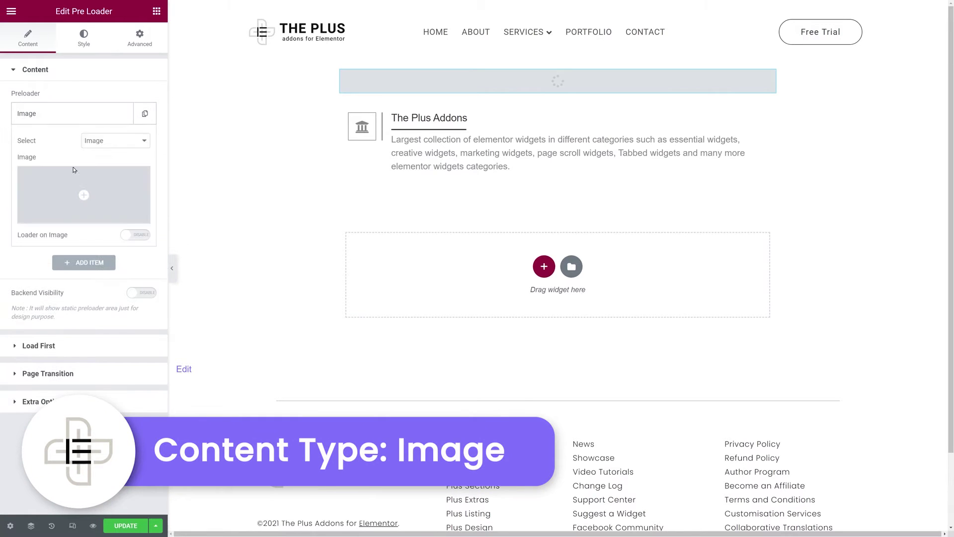
{"action": "left_click", "coordinate": [97, 196]}
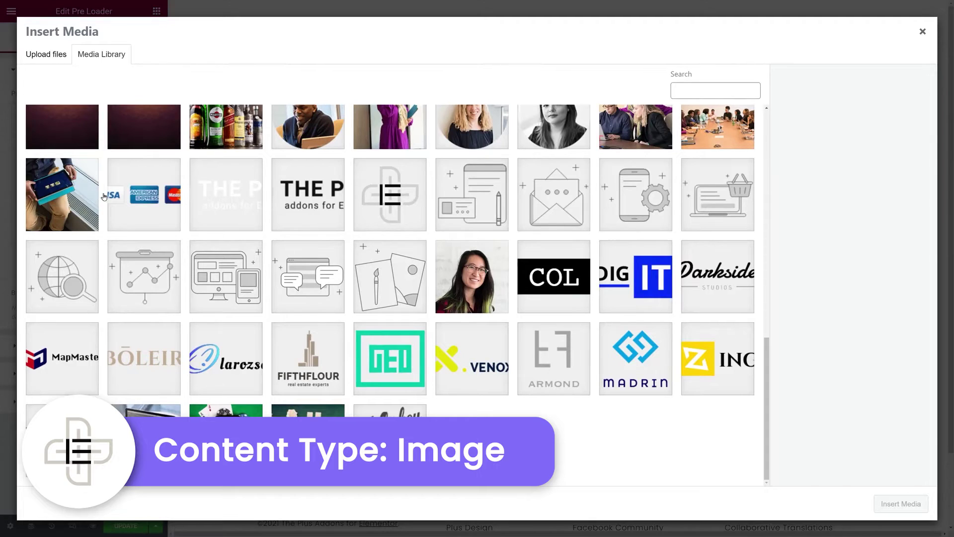
{"action": "left_click", "coordinate": [49, 57]}
{"action": "left_click", "coordinate": [99, 59]}
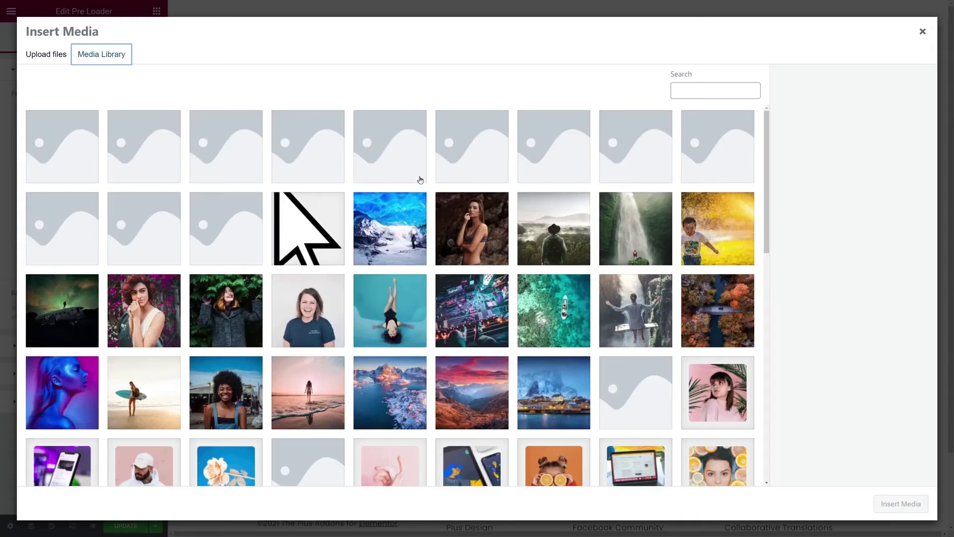
{"action": "scroll", "coordinate": [453, 249], "scroll_direction": "down", "scroll_amount": 12}
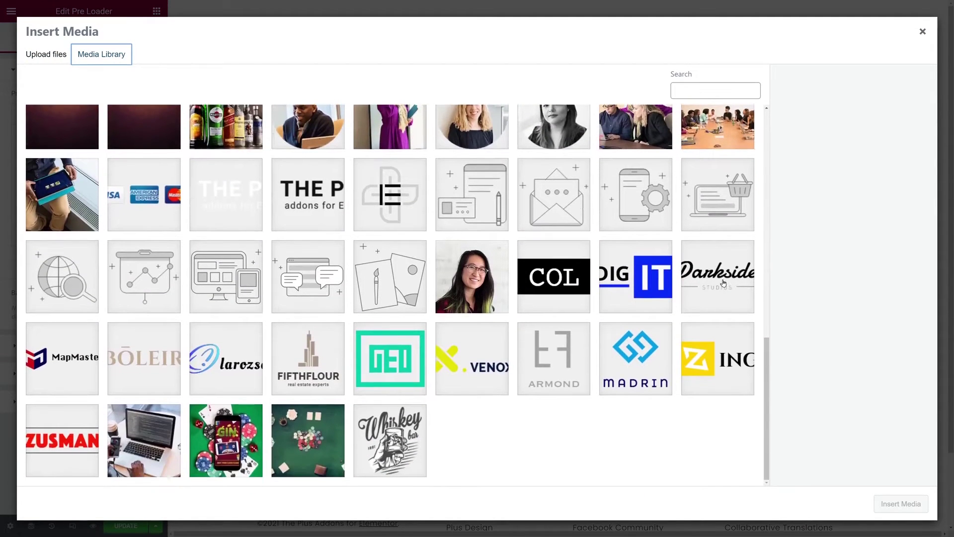
{"action": "left_click", "coordinate": [723, 285]}
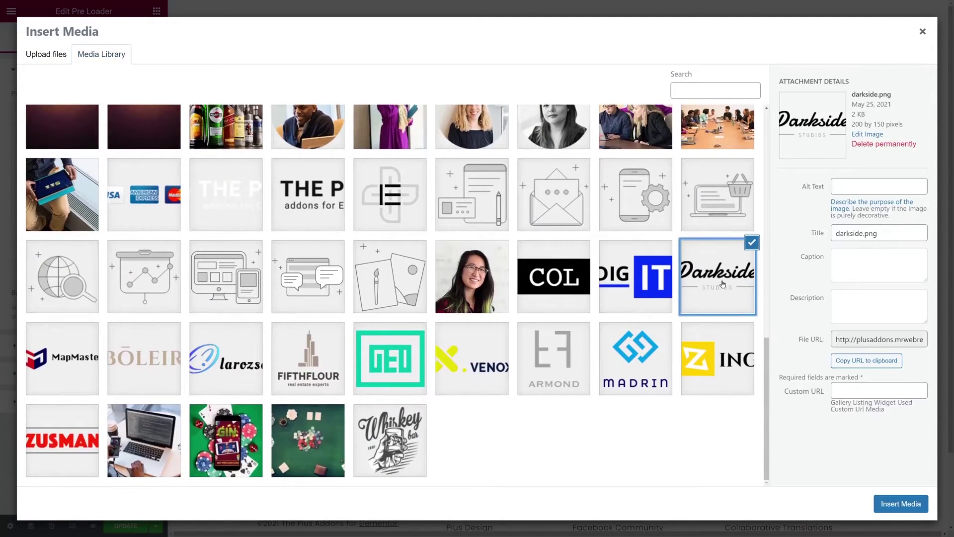
{"action": "left_click", "coordinate": [903, 504]}
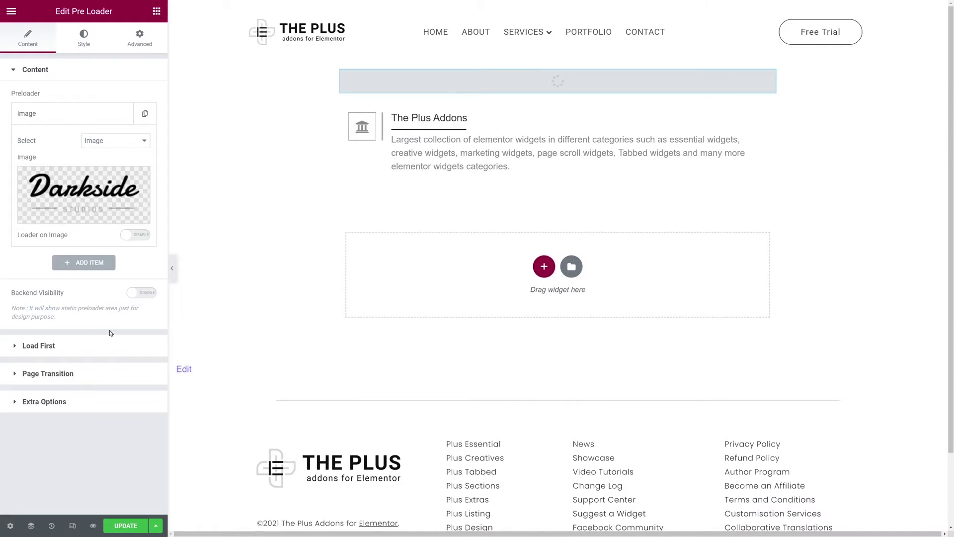
{"action": "left_click", "coordinate": [137, 295]}
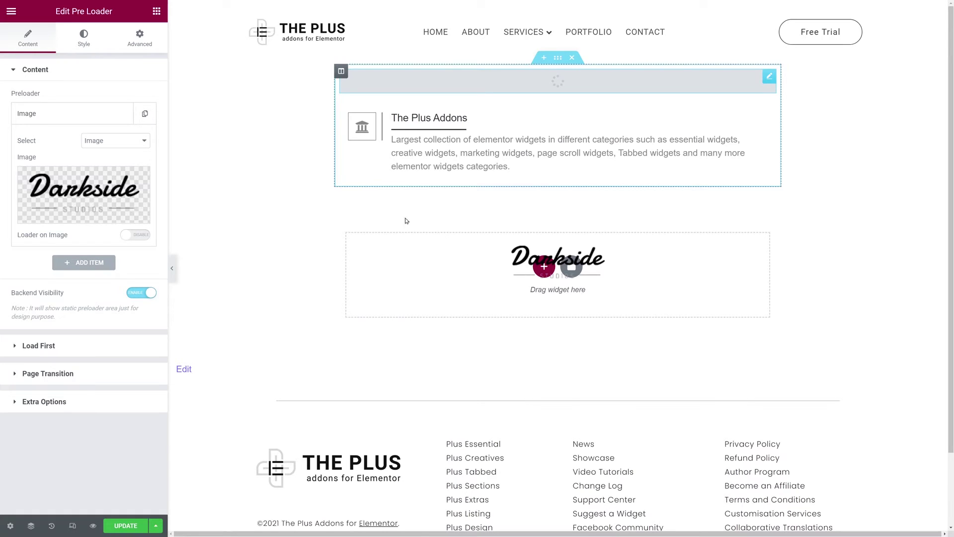
Set the preloader image's Max Width to 200 in its style settings
{"action": "left_click", "coordinate": [83, 42]}
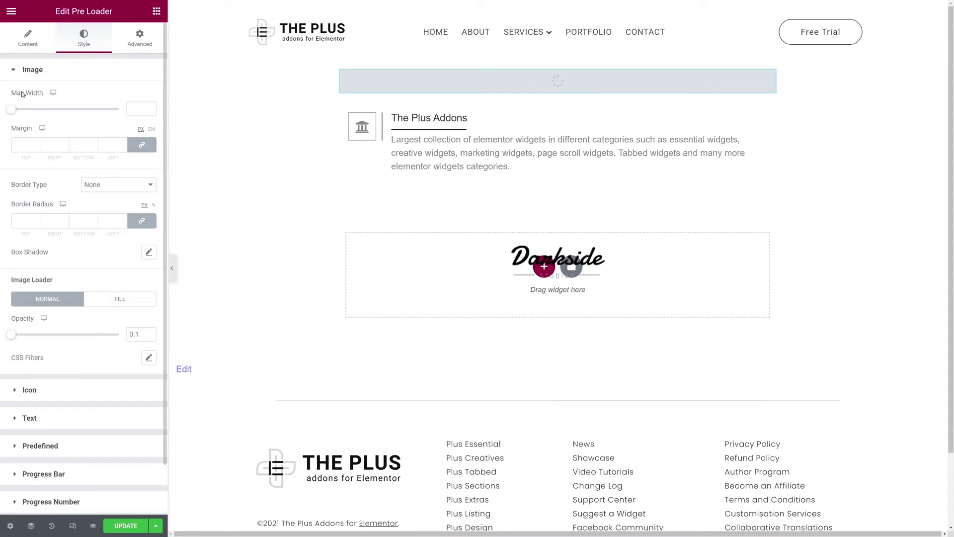
{"action": "left_click", "coordinate": [12, 70]}
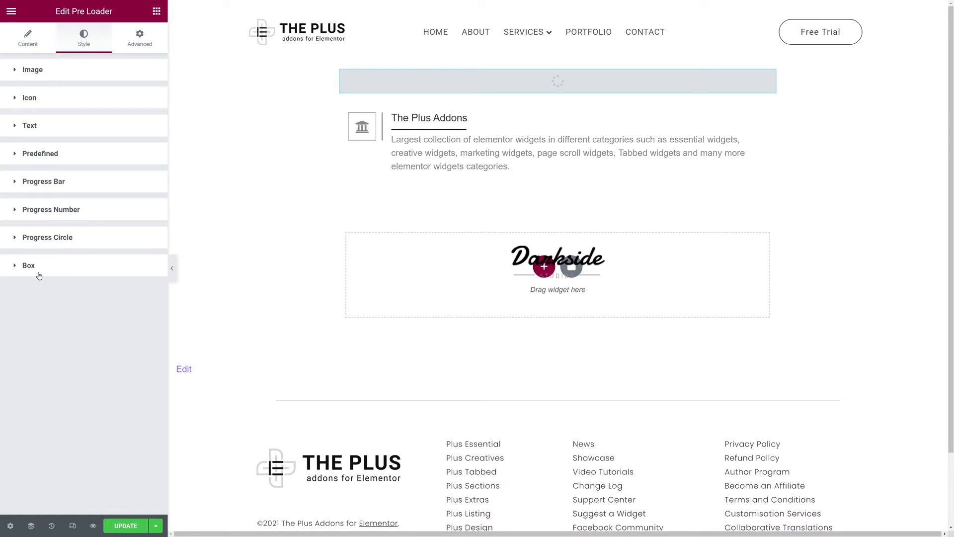
{"action": "left_click", "coordinate": [38, 73]}
{"action": "left_click_drag", "start_coordinate": [16, 114], "coordinate": [54, 114]}
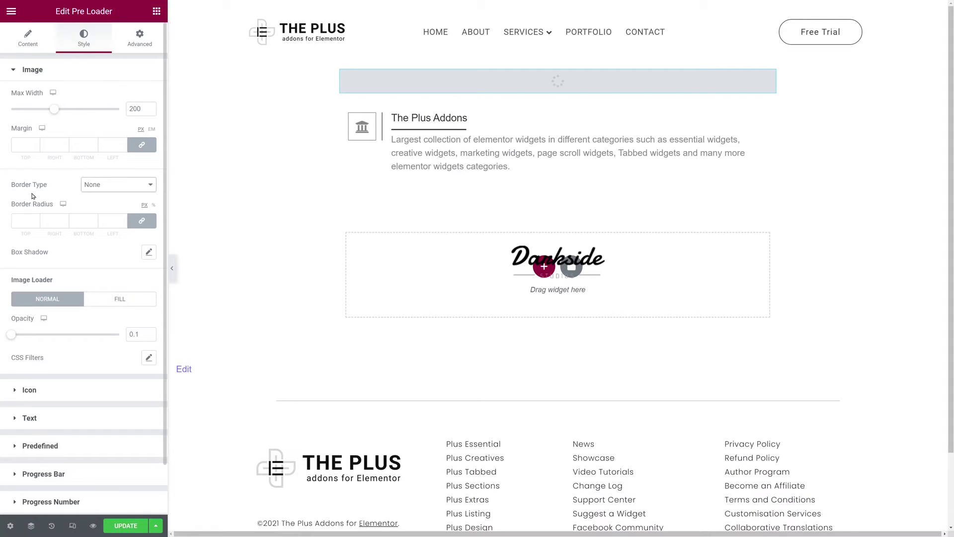
Give the preloader image a solid black border with a width of 1 on all sides
{"action": "left_click", "coordinate": [102, 186]}
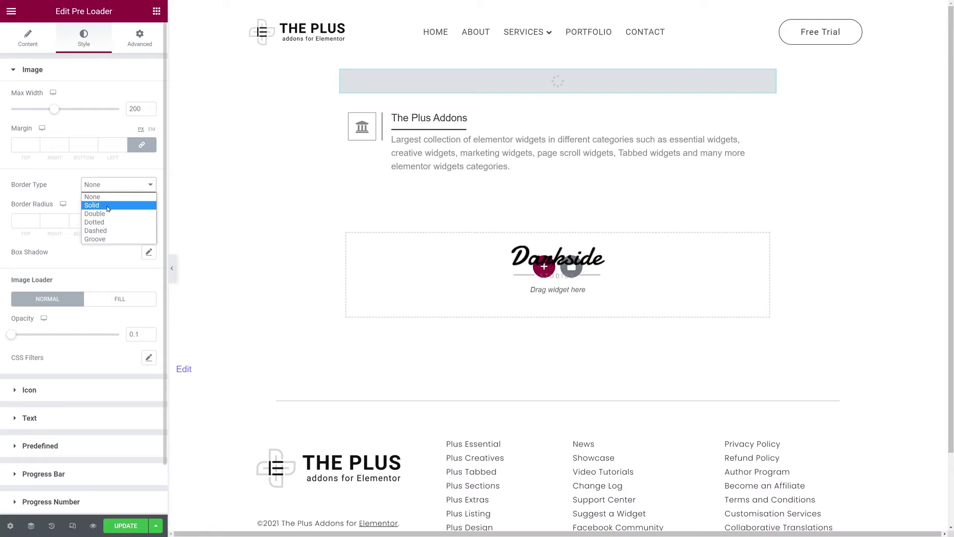
{"action": "left_click", "coordinate": [108, 209]}
{"action": "left_click", "coordinate": [21, 226]}
{"action": "type", "text": "1"}
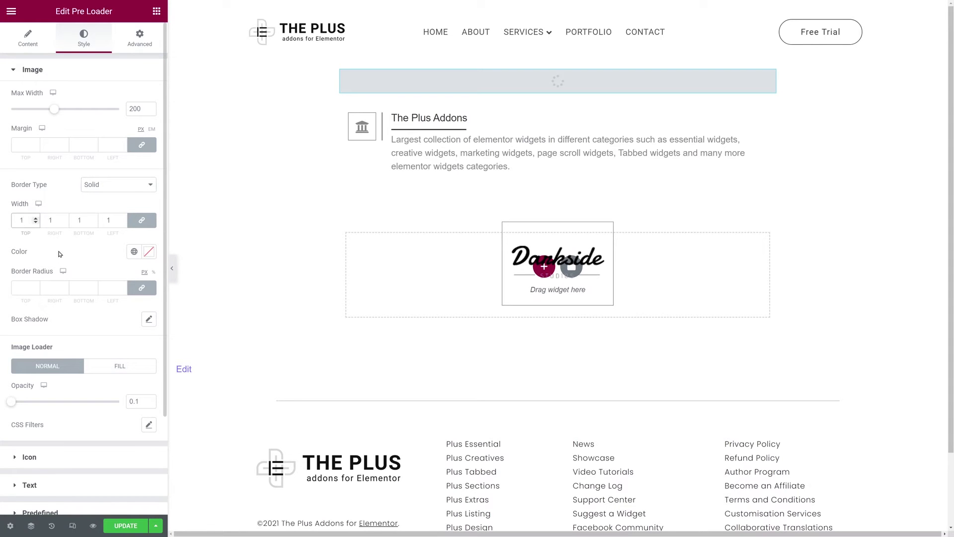
{"action": "left_click", "coordinate": [148, 252]}
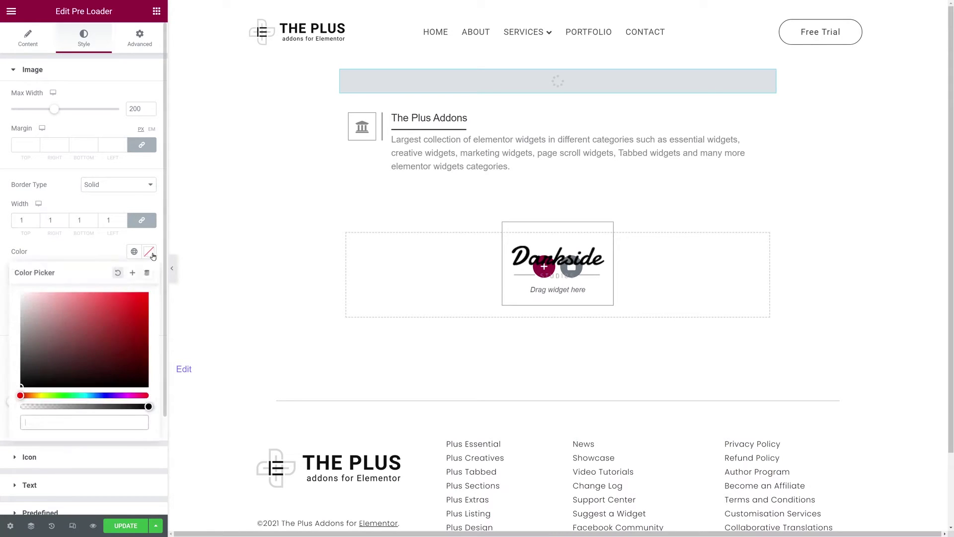
{"action": "left_click", "coordinate": [88, 258]}
{"action": "left_click", "coordinate": [16, 289]}
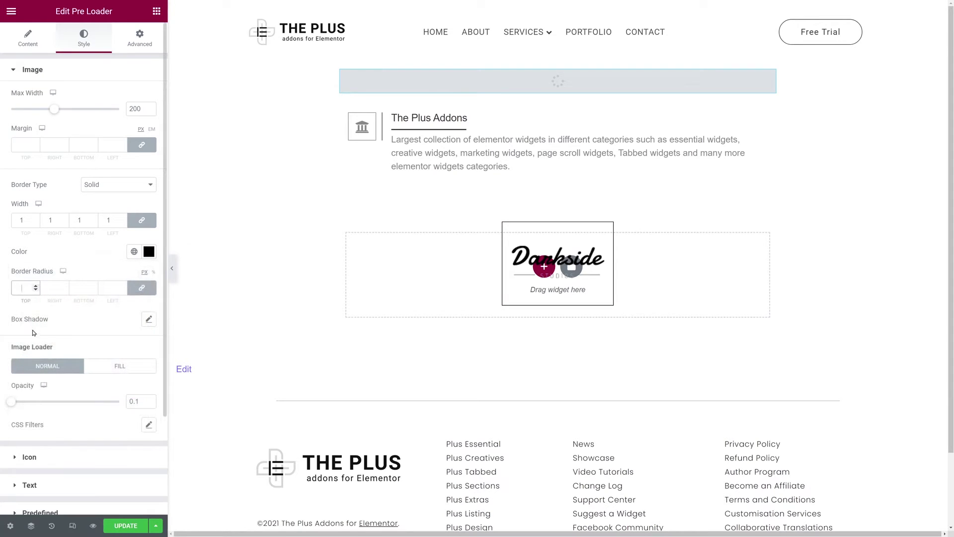
Round the preloader image's corners with a border radius of 25 and give it a box shadow with a spread of 5
{"action": "type", "text": "25"}
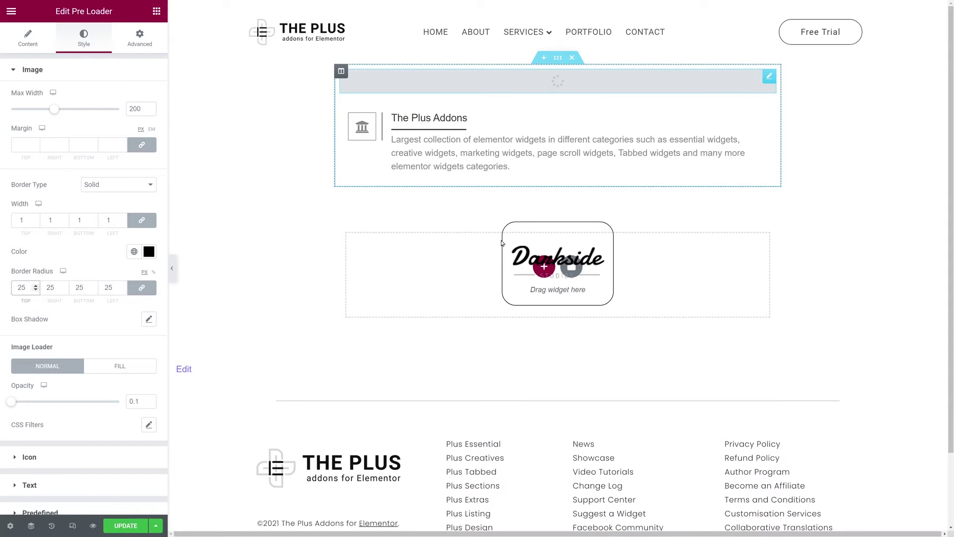
{"action": "left_click", "coordinate": [104, 321]}
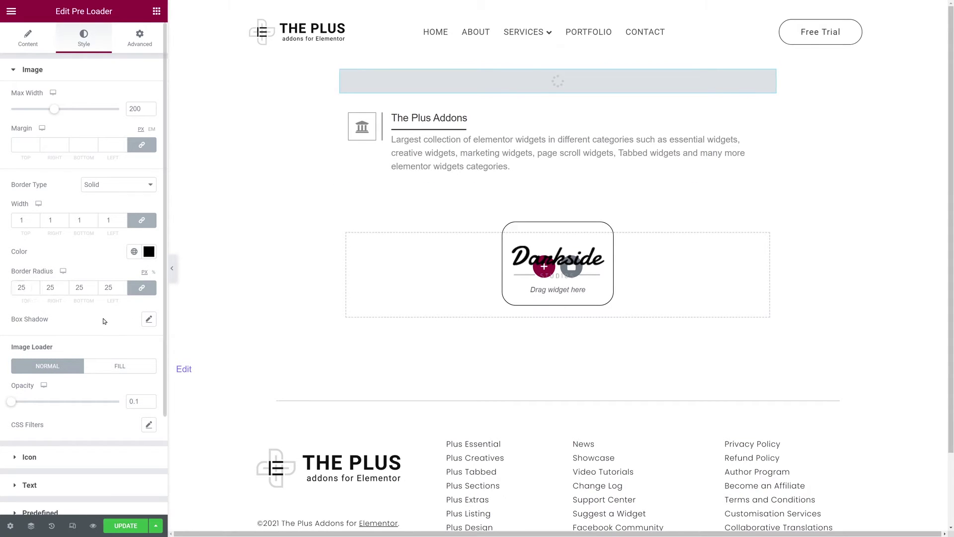
{"action": "left_click", "coordinate": [148, 320]}
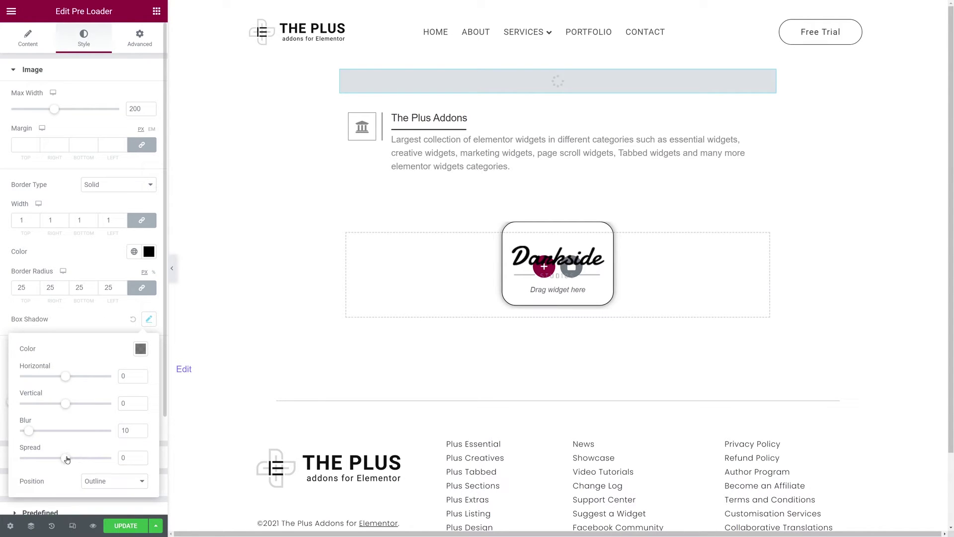
{"action": "left_click_drag", "start_coordinate": [68, 459], "coordinate": [70, 459]}
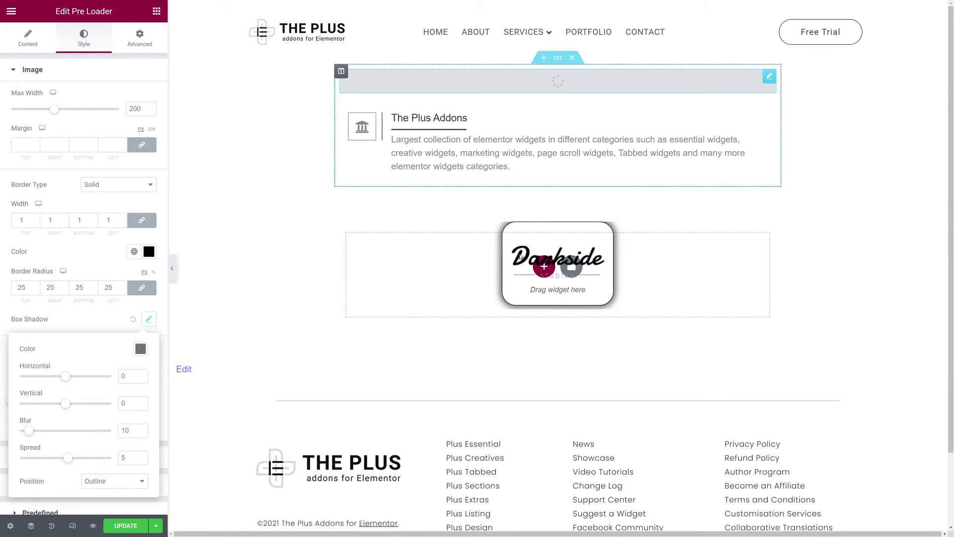
Set the preloader image's margin to 40 on all sides
{"action": "left_click", "coordinate": [25, 145]}
{"action": "type", "text": "40"}
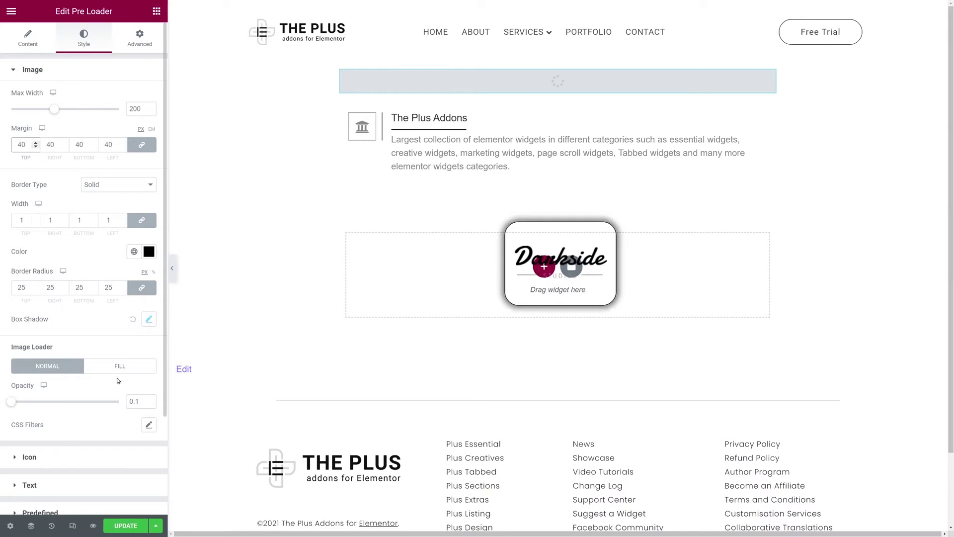
{"action": "left_click", "coordinate": [103, 326]}
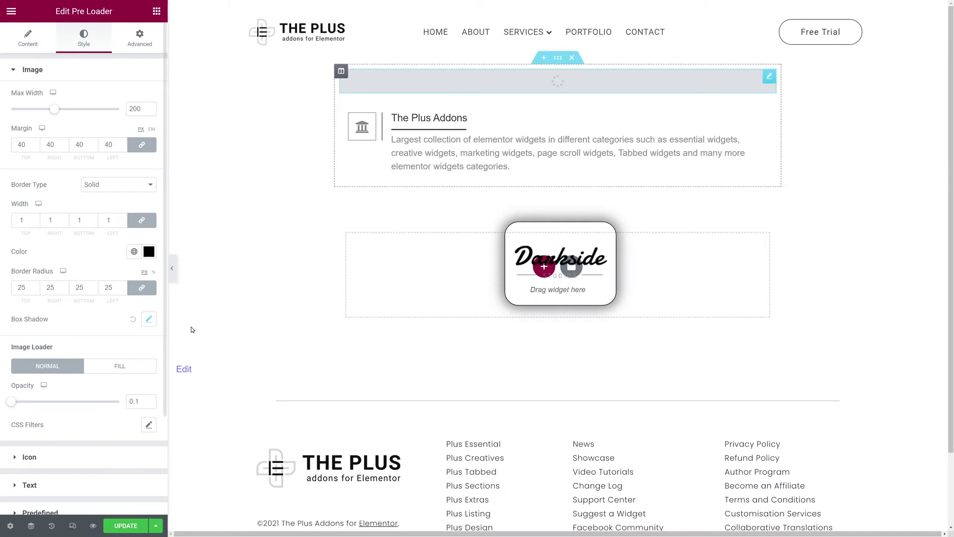
Give the preloader box a classic background in semi-transparent blue #0052FFBA and copy the colour code
{"action": "scroll", "coordinate": [102, 347], "scroll_direction": "down", "scroll_amount": 3}
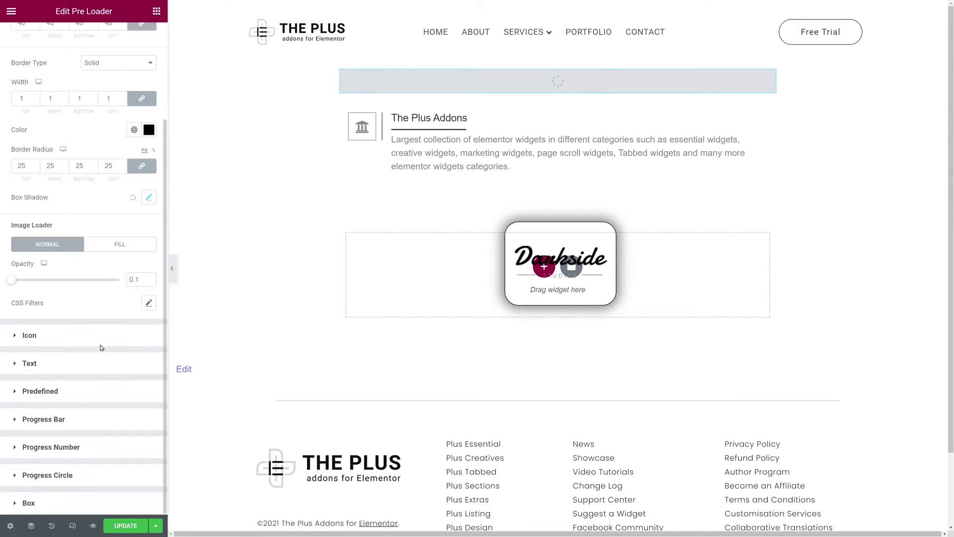
{"action": "left_click", "coordinate": [53, 502]}
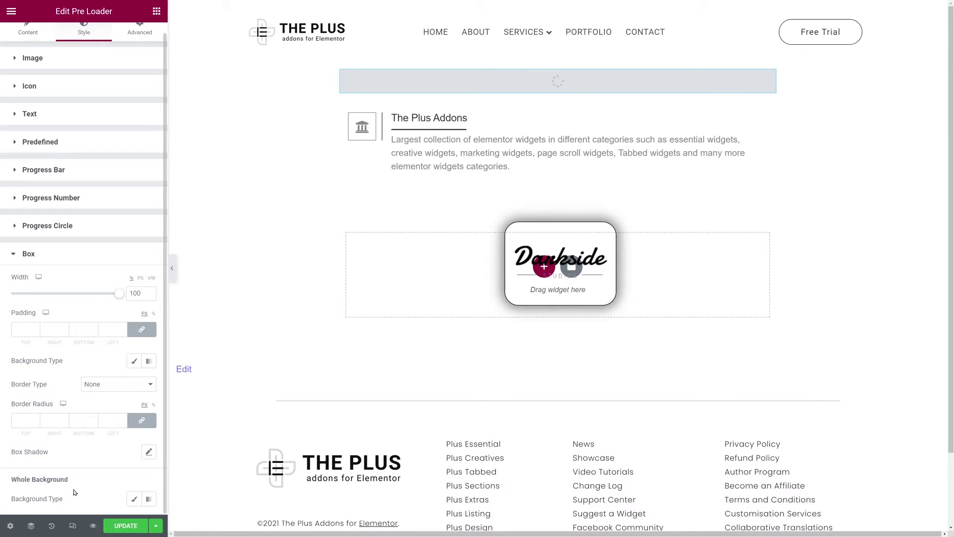
{"action": "left_click", "coordinate": [133, 363]}
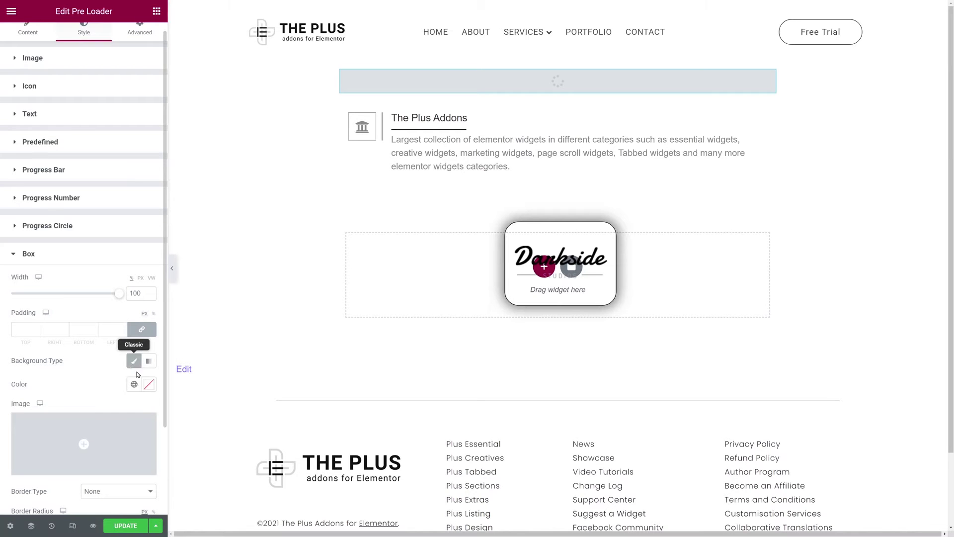
{"action": "left_click", "coordinate": [148, 386]}
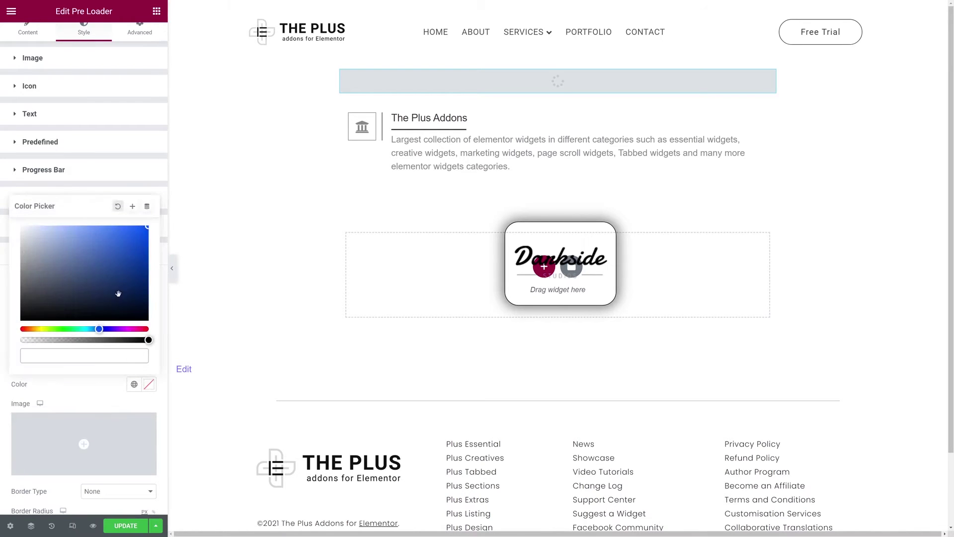
{"action": "left_click", "coordinate": [147, 228]}
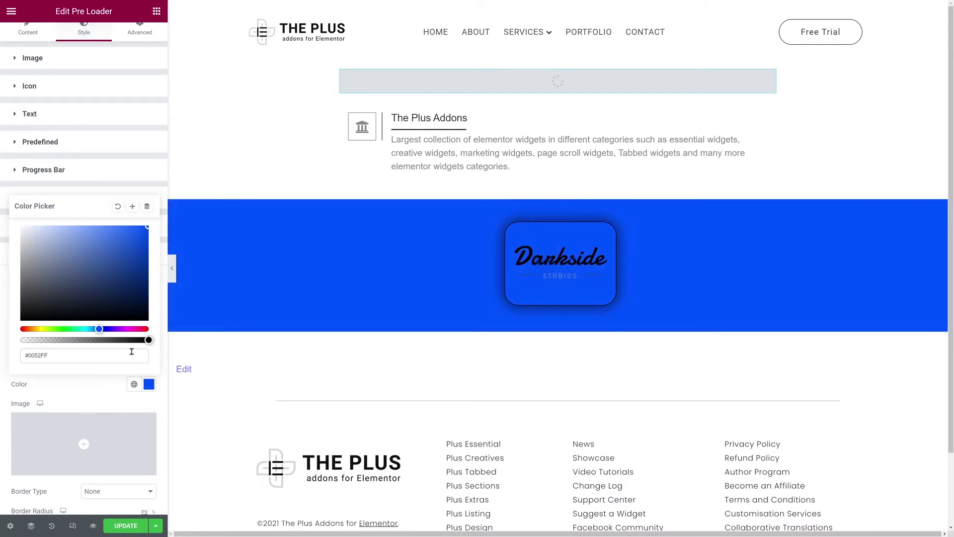
{"action": "left_click_drag", "start_coordinate": [149, 341], "coordinate": [15, 356]}
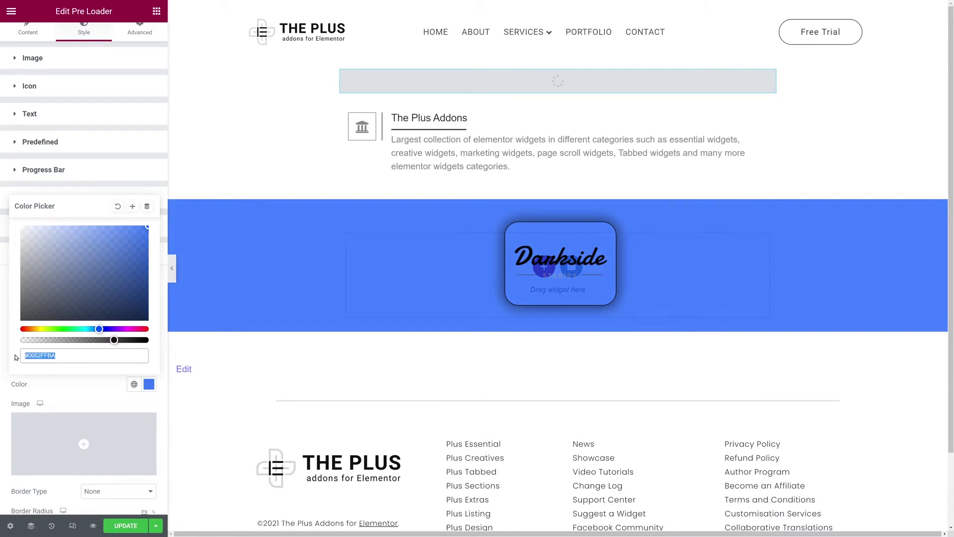
{"action": "left_click", "coordinate": [92, 383]}
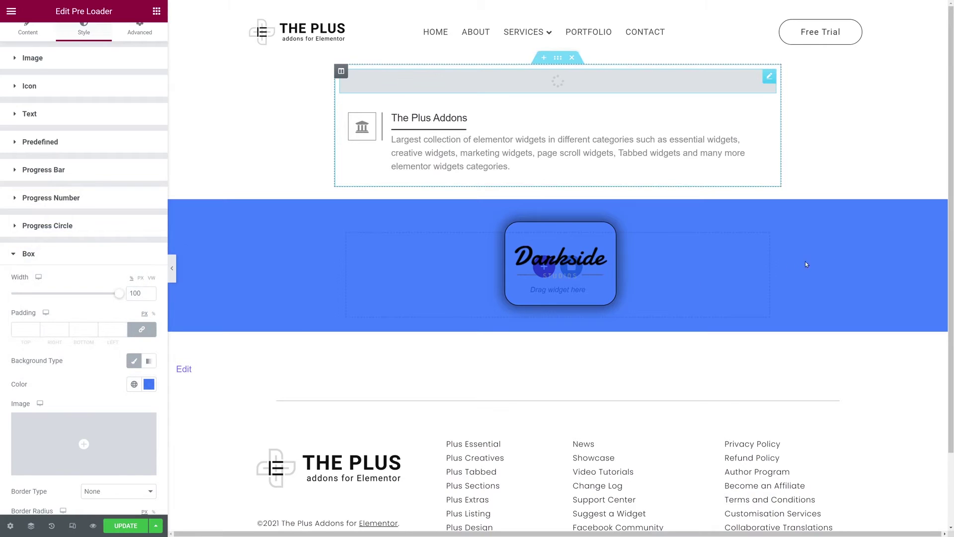
Try a padding of 120 on all sides of the preloader box, and clear it again
{"action": "scroll", "coordinate": [65, 329], "scroll_direction": "down", "scroll_amount": 2}
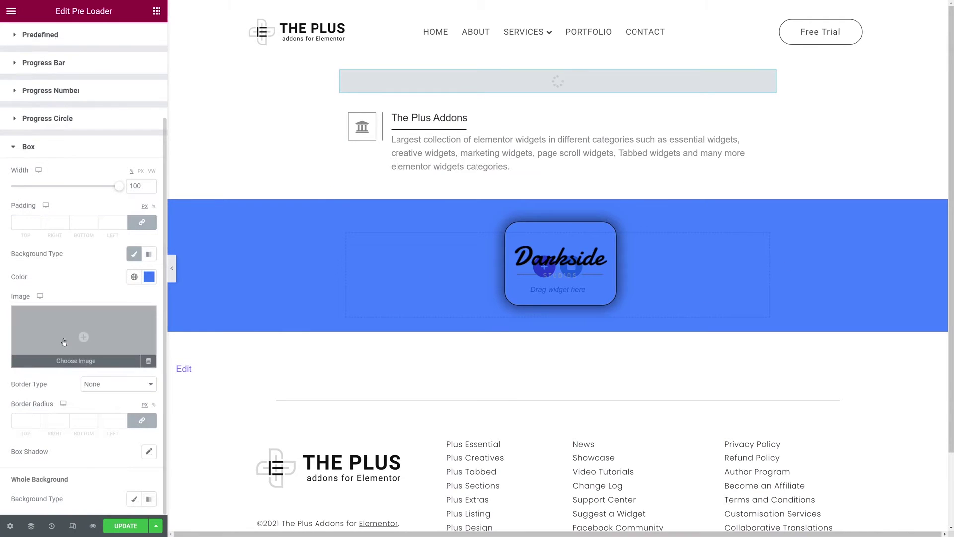
{"action": "left_click", "coordinate": [22, 223]}
{"action": "type", "text": "120"}
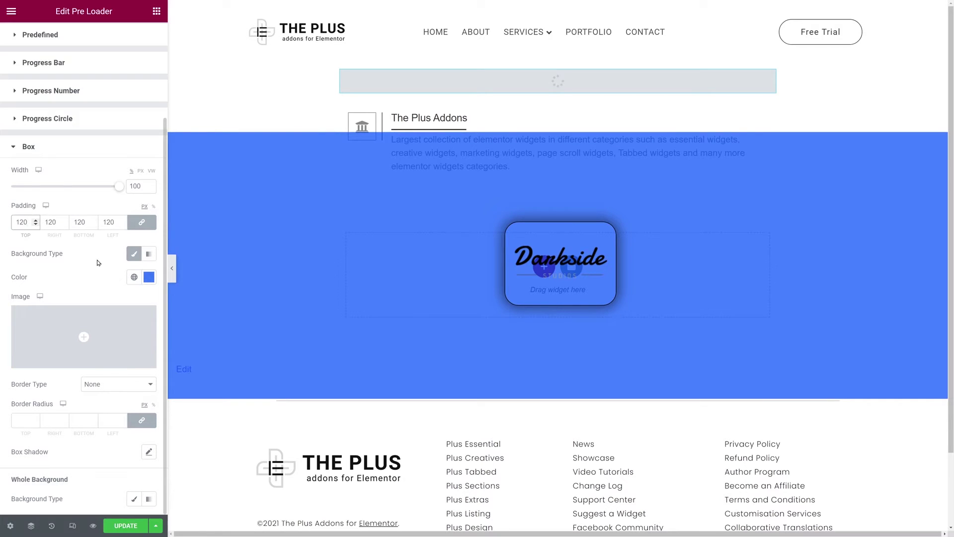
{"action": "key", "text": "BackSpace"}
{"action": "key", "text": "BackSpace"}
{"action": "key", "text": "BackSpace"}
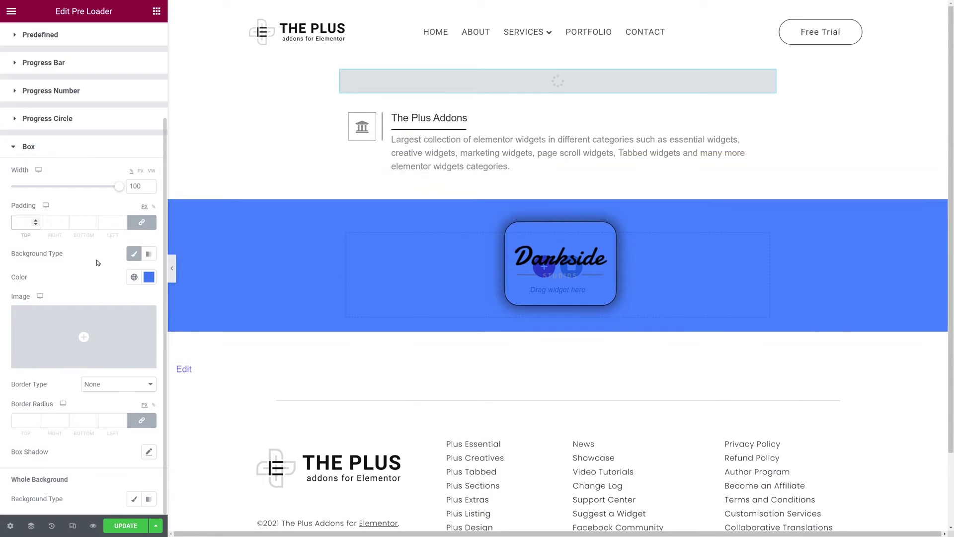
Remove the preloader box's own background and give the Whole Background a classic fill in the copied colour #0052FFBA
{"action": "left_click", "coordinate": [133, 255]}
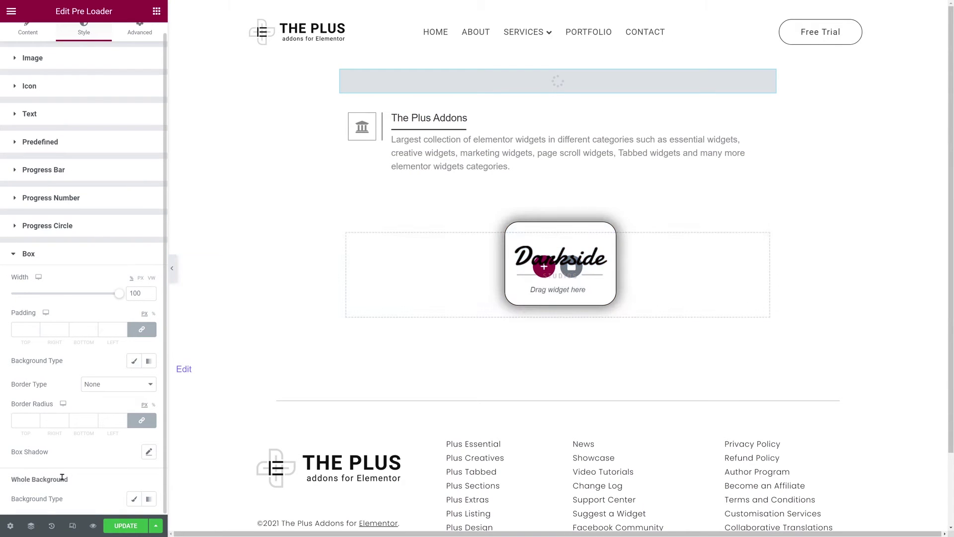
{"action": "left_click", "coordinate": [133, 501]}
{"action": "scroll", "coordinate": [112, 405], "scroll_direction": "down", "scroll_amount": 2}
{"action": "left_click", "coordinate": [149, 416]}
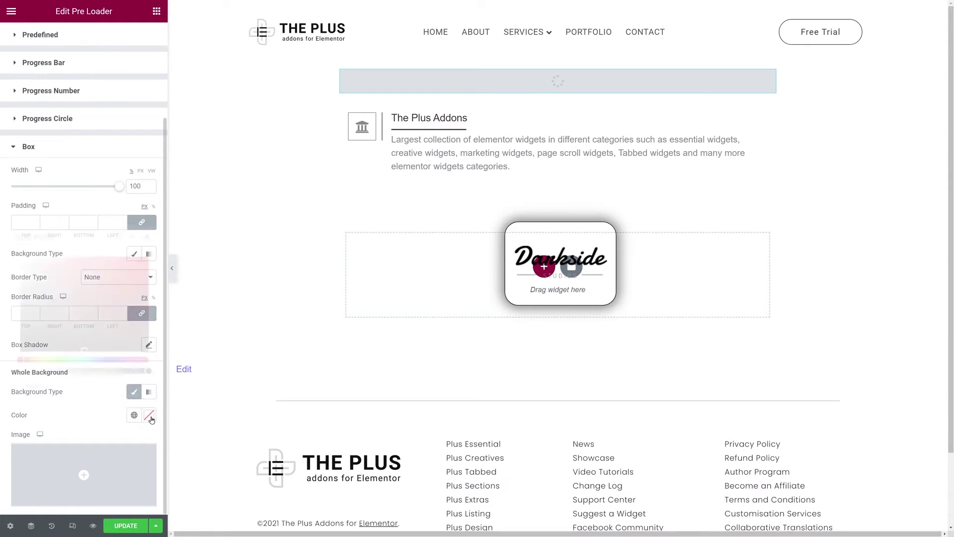
{"action": "key", "text": "ctrl+v"}
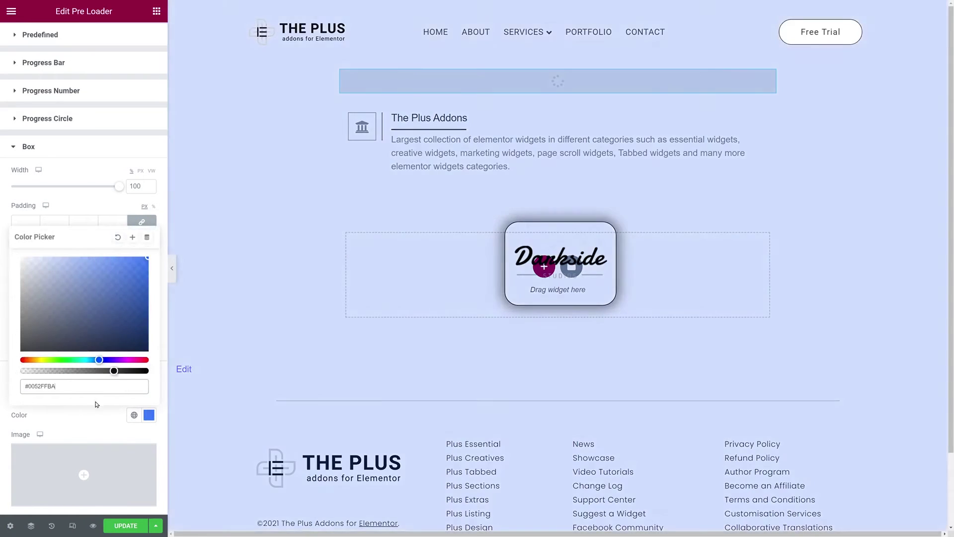
{"action": "left_click", "coordinate": [76, 412]}
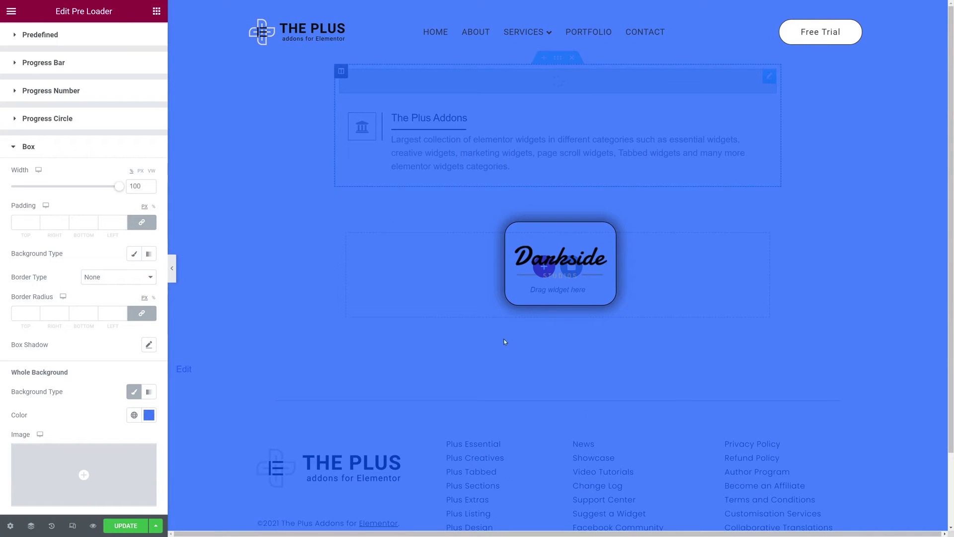
Use traveler-in-ice-cave-PT98G9X.jpg from the media library as the preloader's Whole Background image
{"action": "mouse_move", "coordinate": [134, 473]}
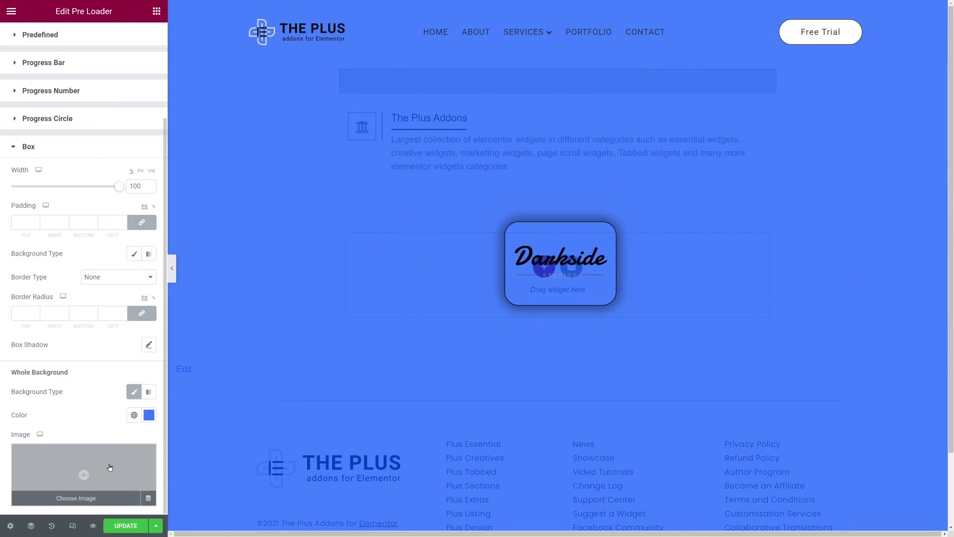
{"action": "left_click", "coordinate": [110, 467]}
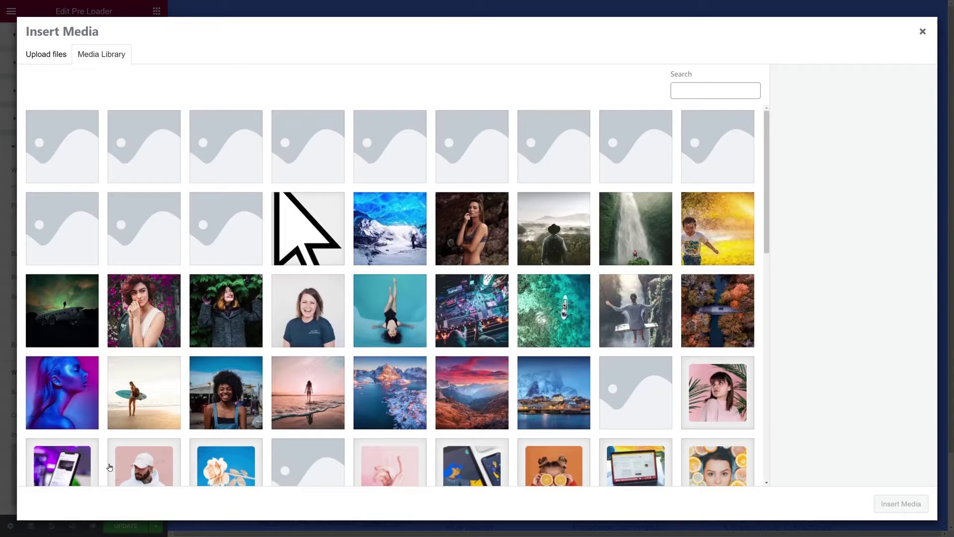
{"action": "left_click", "coordinate": [404, 233]}
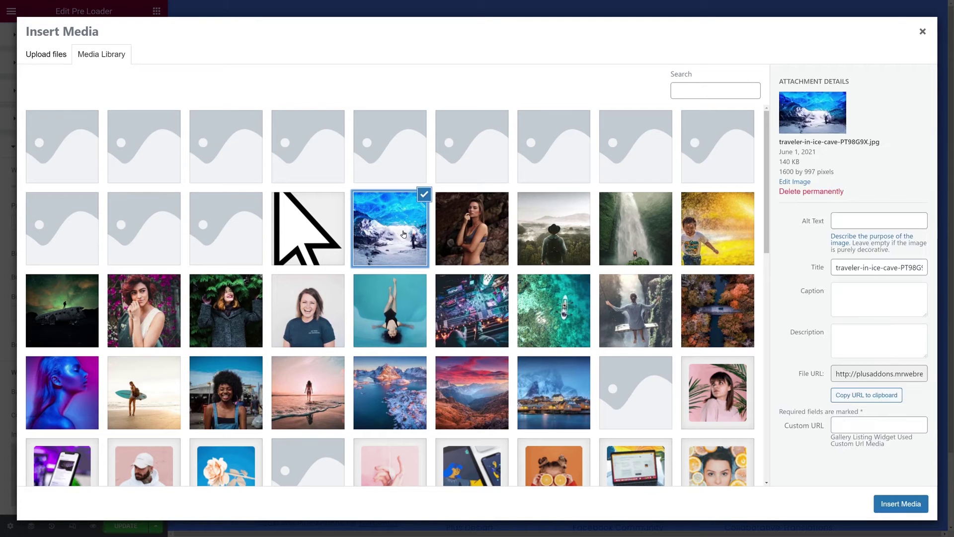
{"action": "left_click", "coordinate": [893, 506]}
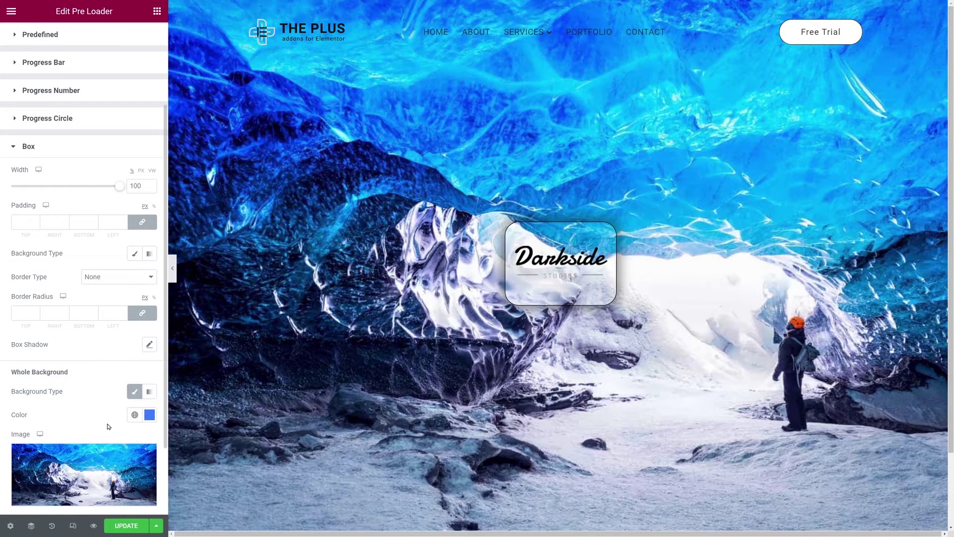
Set the Whole Background image's position to Center Center
{"action": "scroll", "coordinate": [108, 427], "scroll_direction": "down", "scroll_amount": 2}
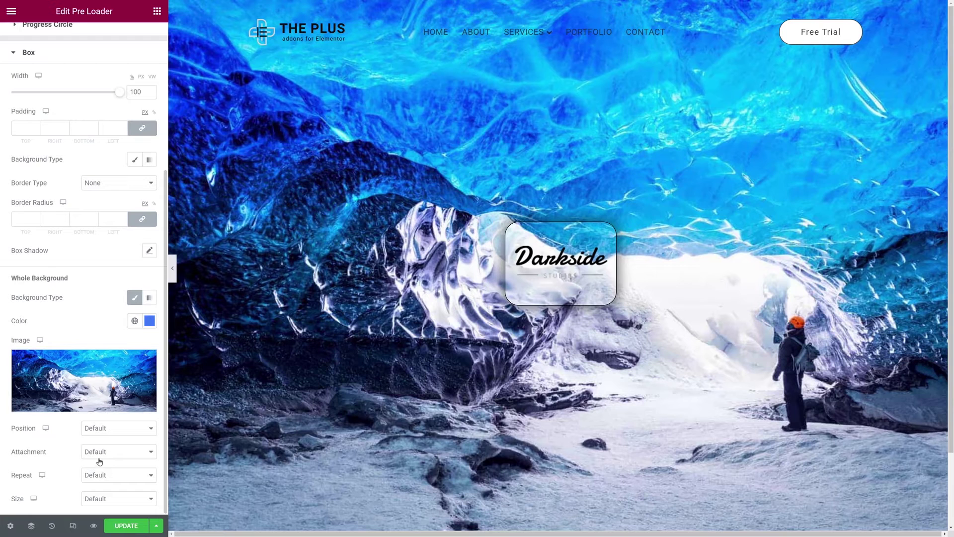
{"action": "left_click", "coordinate": [150, 433]}
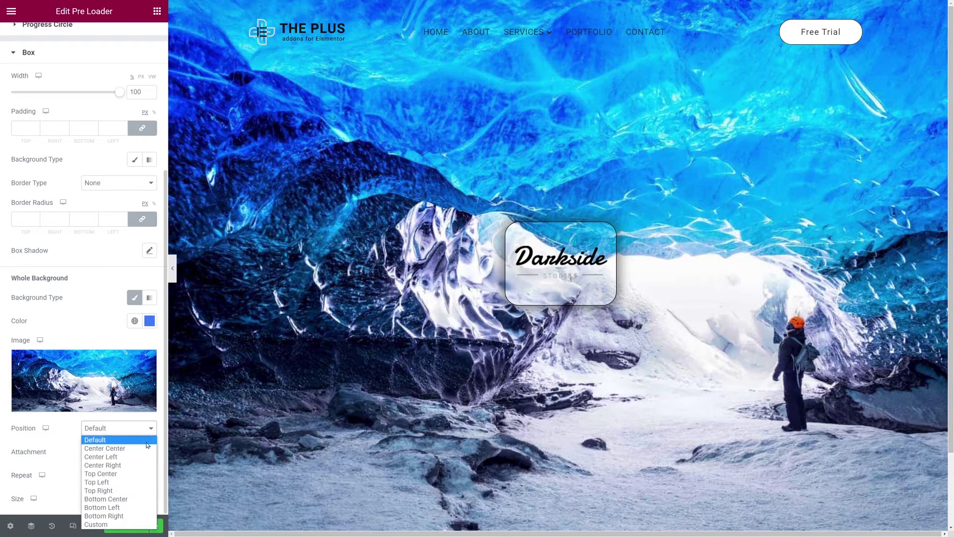
{"action": "left_click", "coordinate": [121, 449]}
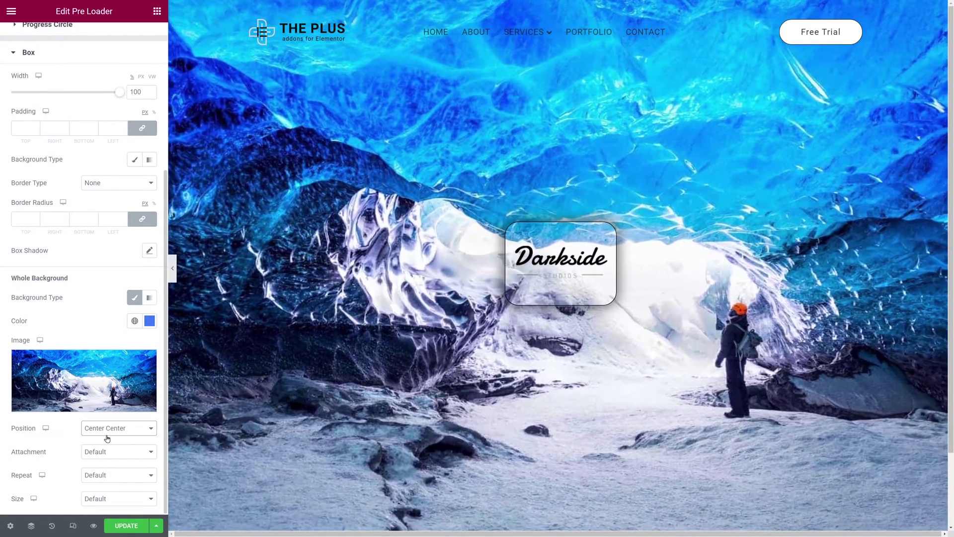
{"action": "left_click", "coordinate": [131, 431]}
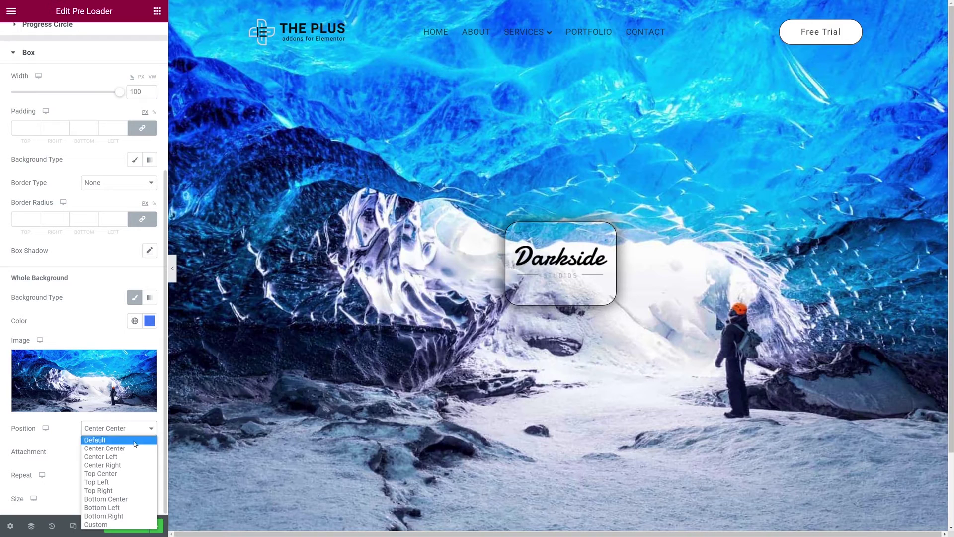
{"action": "left_click", "coordinate": [132, 450]}
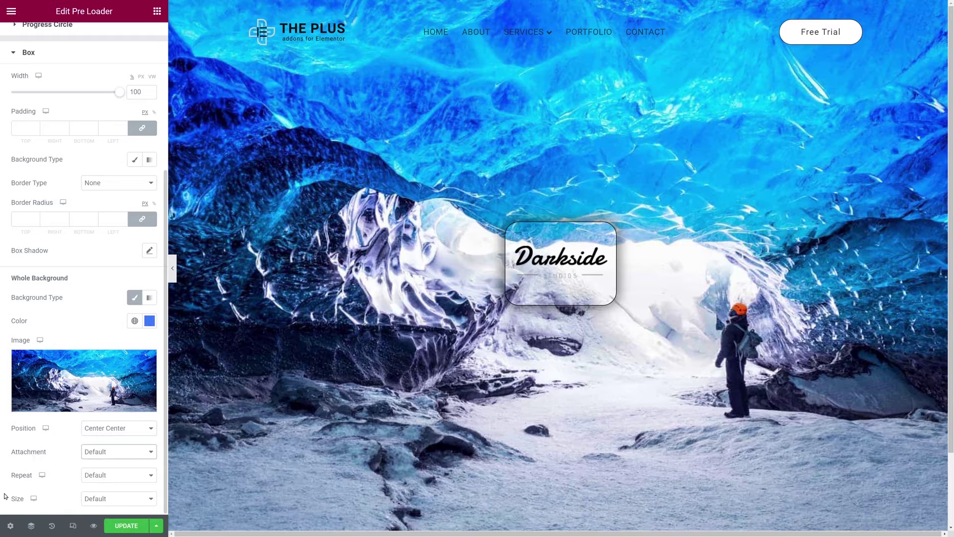
Enable Loader on Image for the image preloader item in the widget's content settings
{"action": "scroll", "coordinate": [93, 311], "scroll_direction": "up", "scroll_amount": 6}
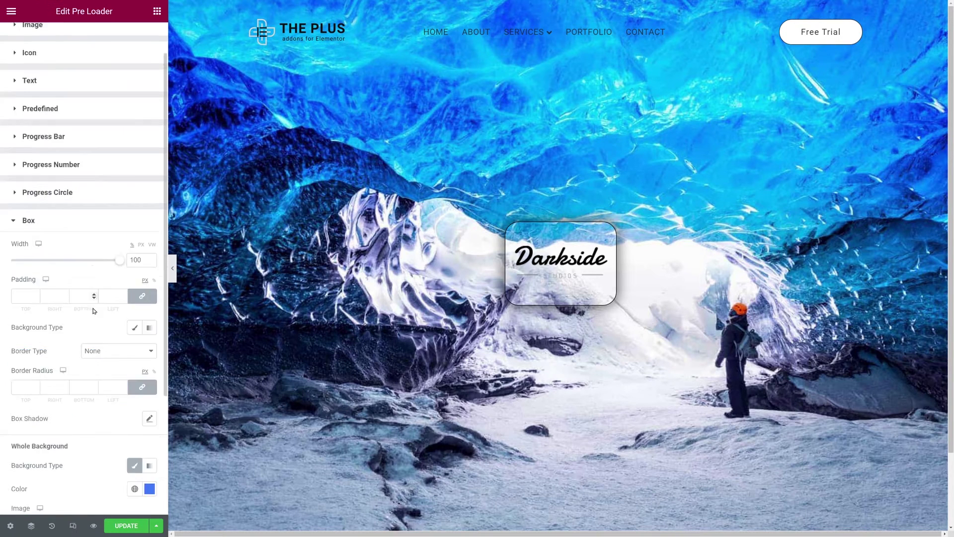
{"action": "left_click", "coordinate": [34, 42]}
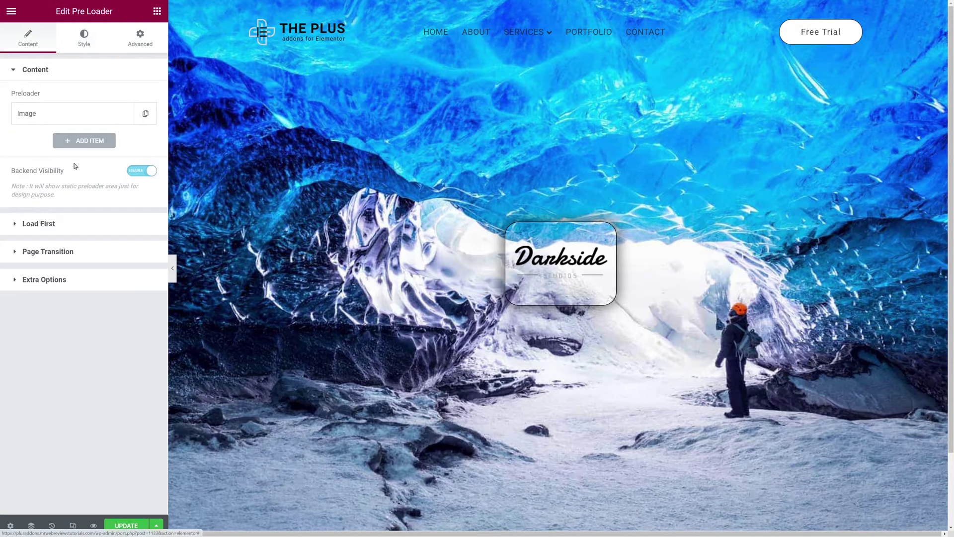
{"action": "left_click", "coordinate": [34, 113]}
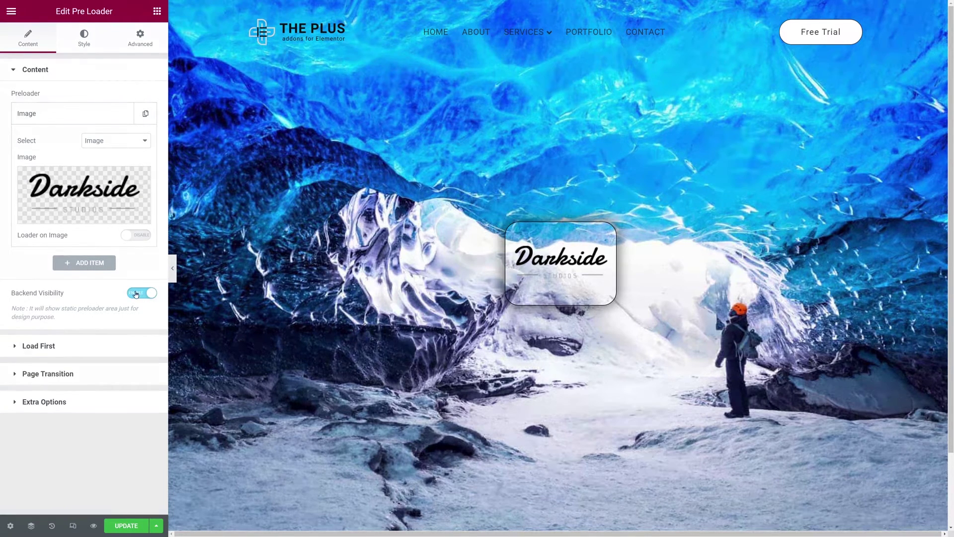
{"action": "left_click", "coordinate": [139, 236]}
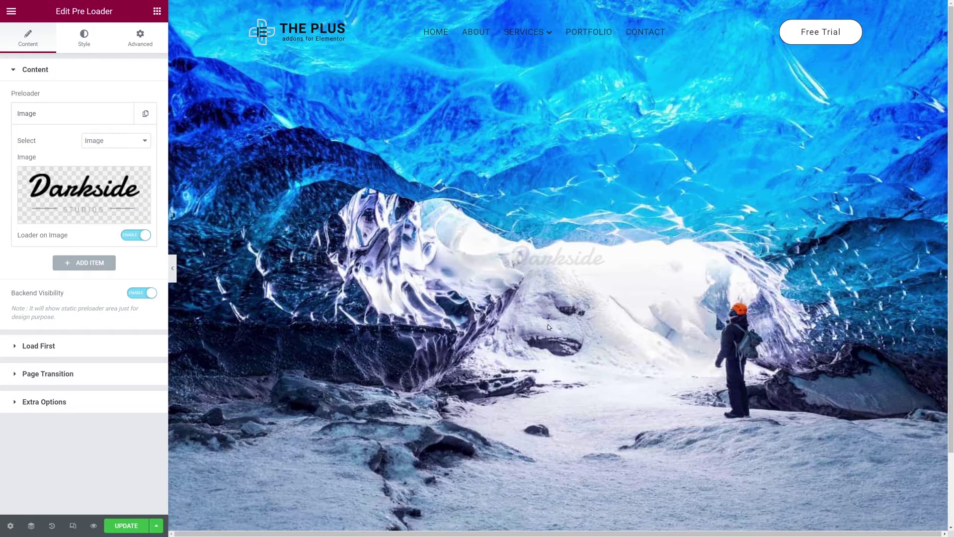
Examine the Image Loader style settings, comparing the Normal and Fill states and the CSS Filters options
{"action": "left_click", "coordinate": [84, 40]}
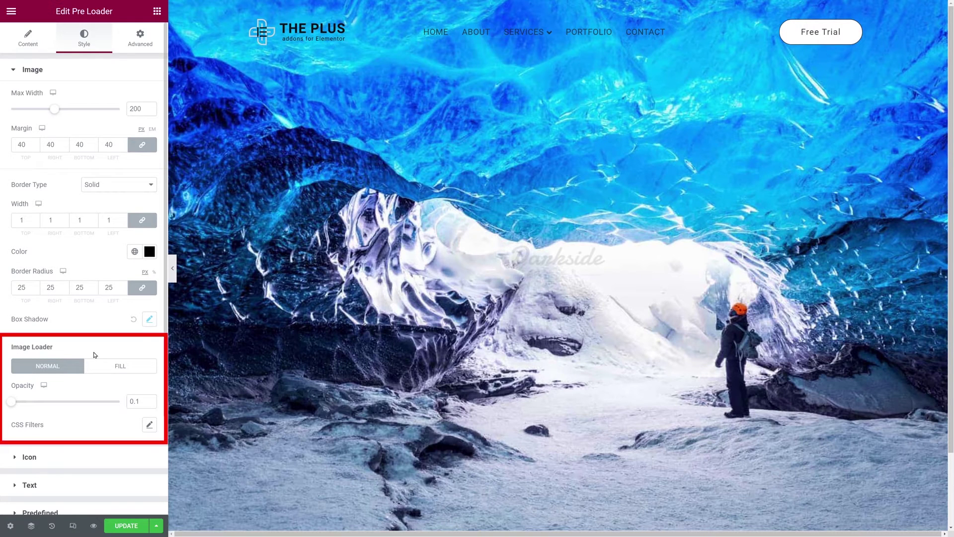
{"action": "scroll", "coordinate": [108, 346], "scroll_direction": "down", "scroll_amount": 2}
{"action": "scroll", "coordinate": [110, 346], "scroll_direction": "down", "scroll_amount": 1}
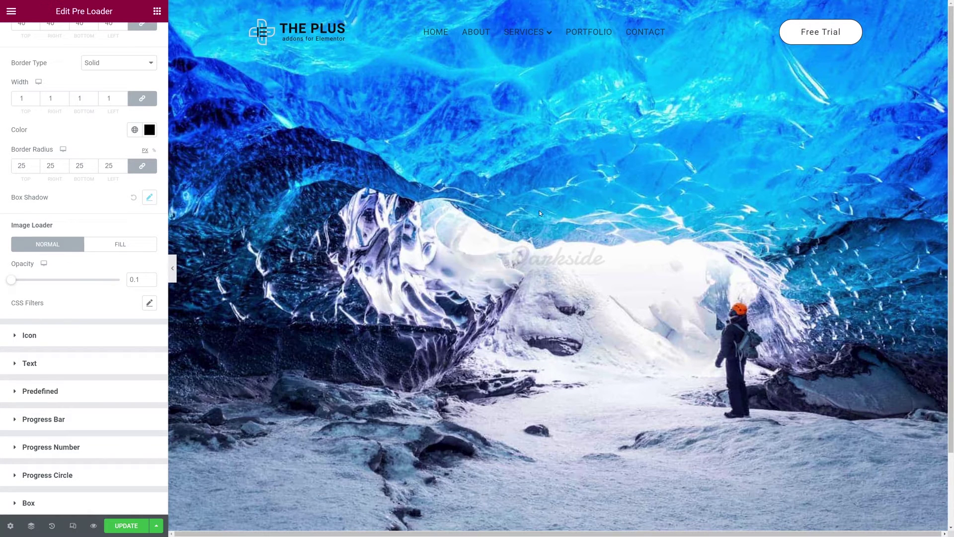
{"action": "left_click", "coordinate": [131, 246]}
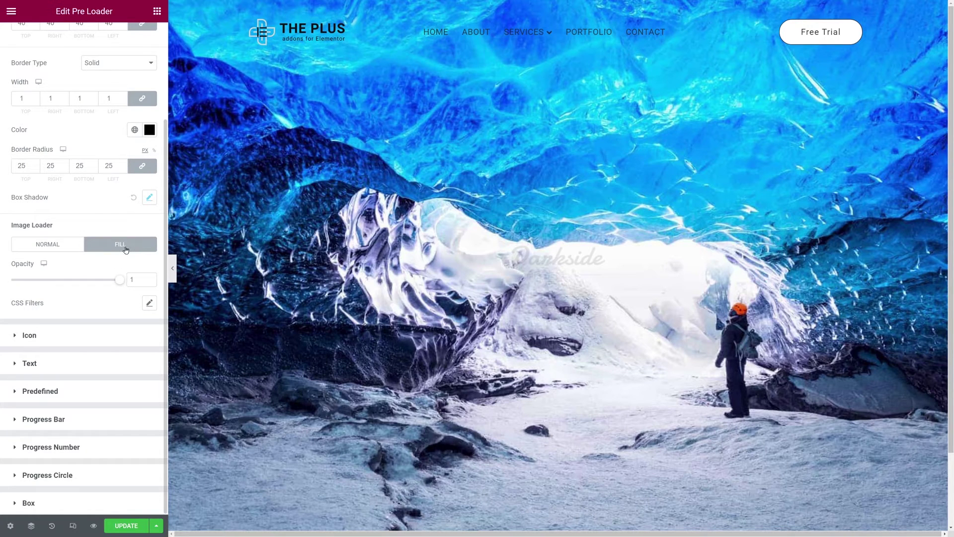
{"action": "left_click", "coordinate": [53, 250]}
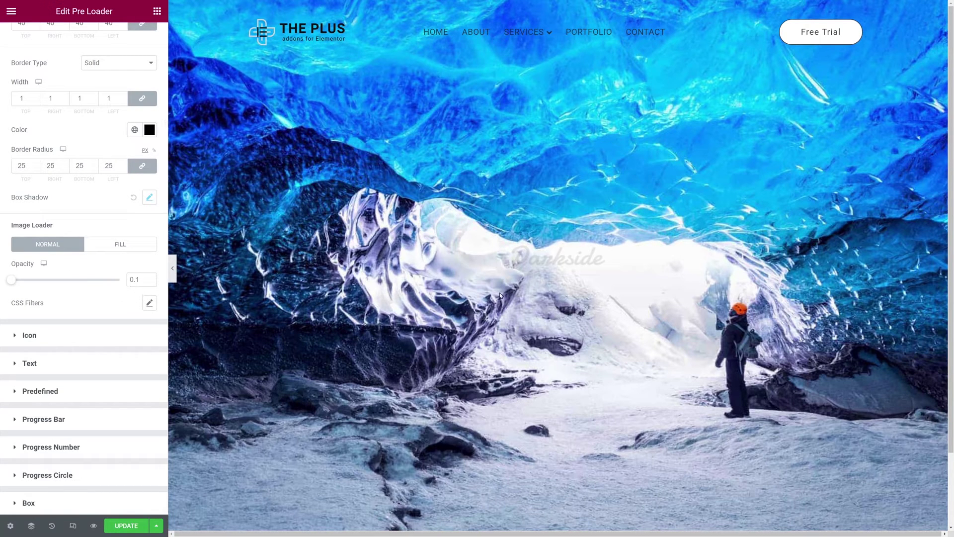
{"action": "left_click", "coordinate": [107, 250]}
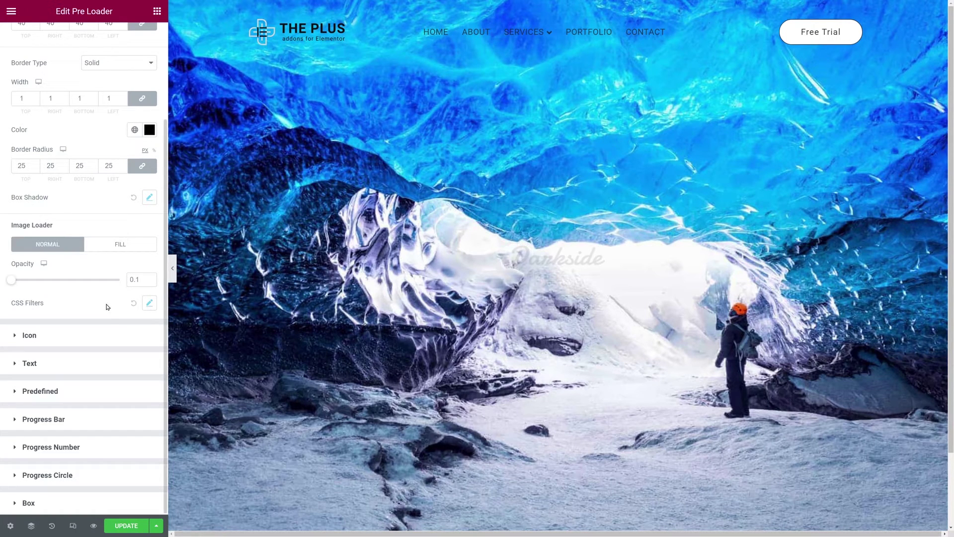
{"action": "left_click", "coordinate": [149, 304]}
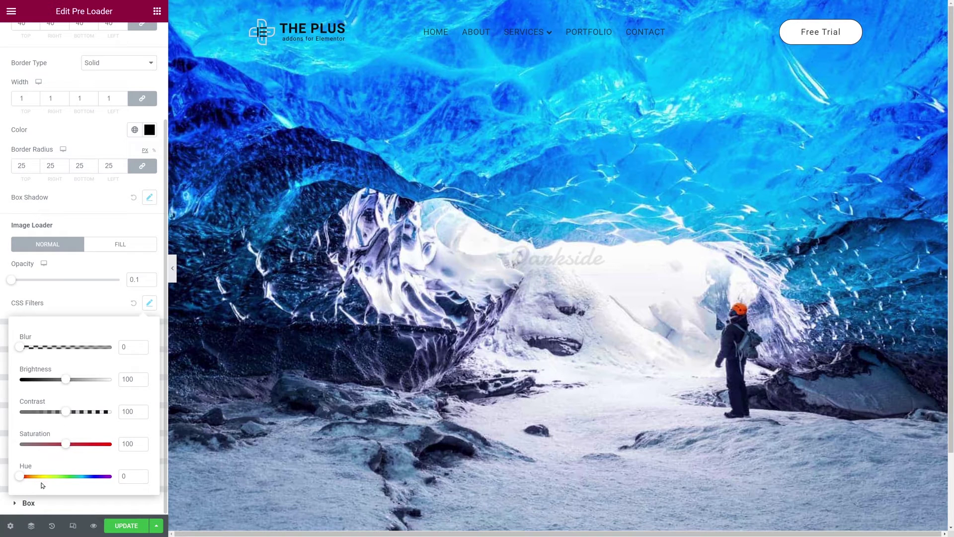
{"action": "left_click", "coordinate": [102, 292]}
Update the page and preview the preloader changes
{"action": "left_click", "coordinate": [128, 525]}
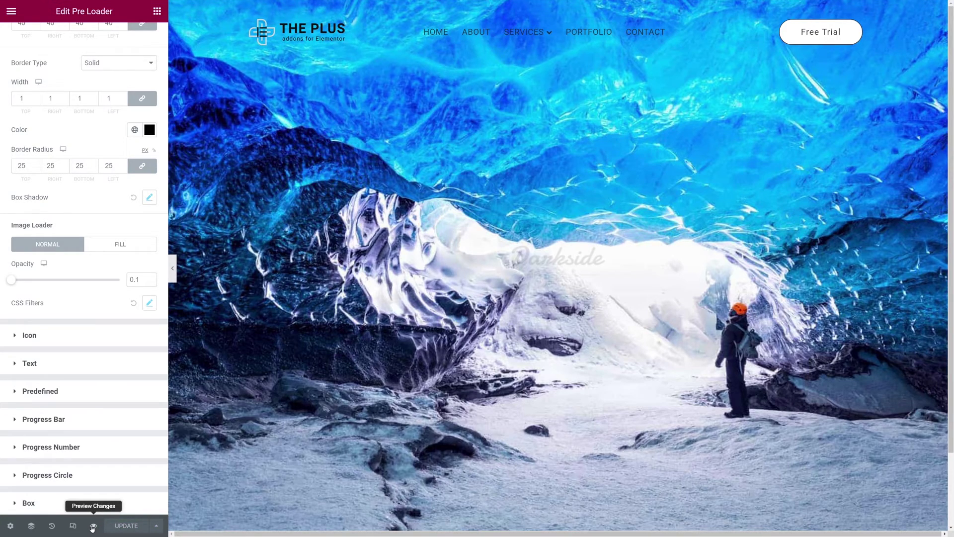
{"action": "left_click", "coordinate": [93, 526]}
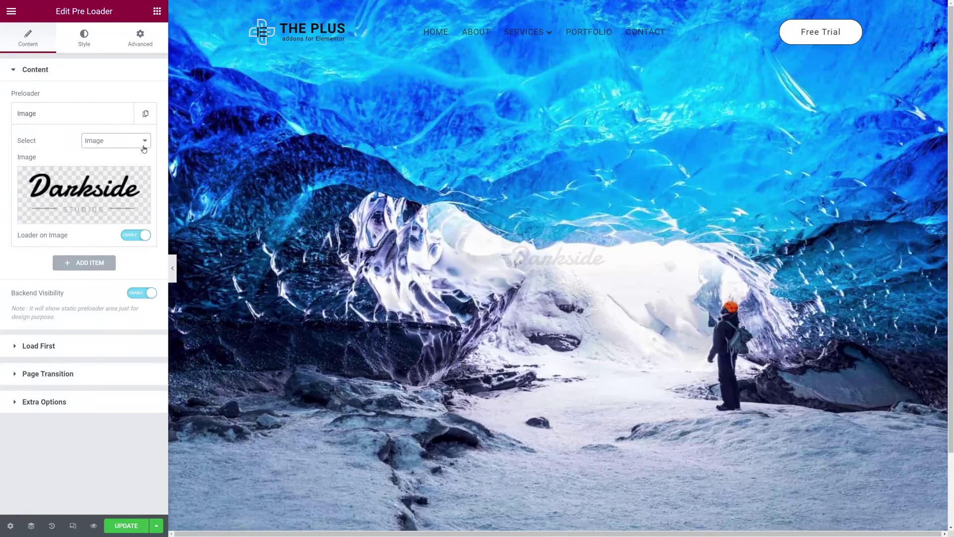
Change the preloader item's type to Icon and insert the Sync icon from the icon library
{"action": "left_click", "coordinate": [142, 141]}
{"action": "left_click", "coordinate": [127, 161]}
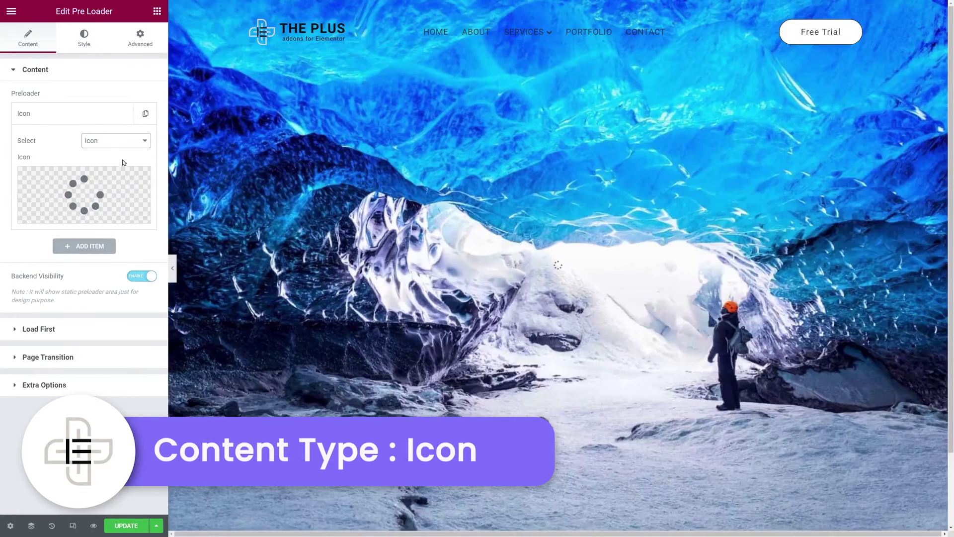
{"action": "left_click", "coordinate": [90, 186]}
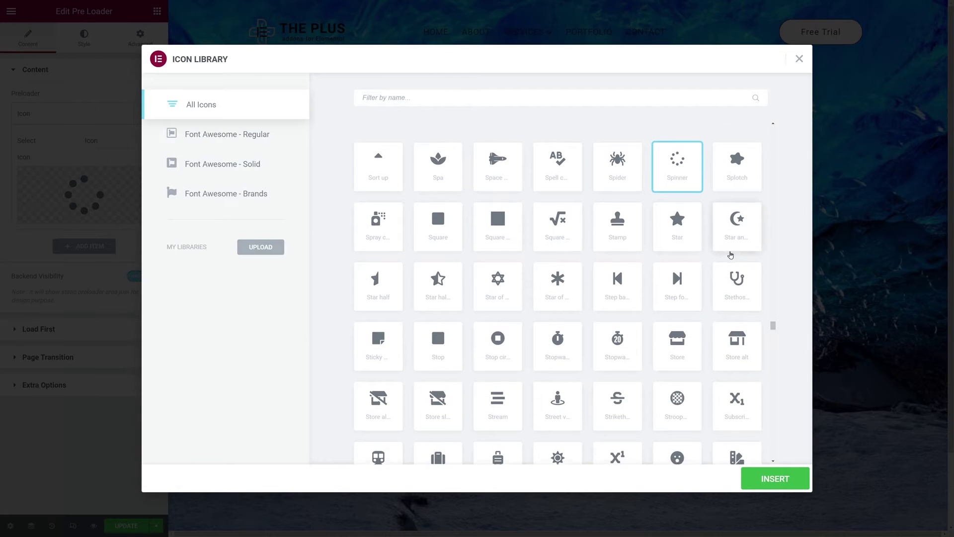
{"action": "scroll", "coordinate": [730, 255], "scroll_direction": "down", "scroll_amount": 5}
{"action": "scroll", "coordinate": [730, 254], "scroll_direction": "down", "scroll_amount": 2}
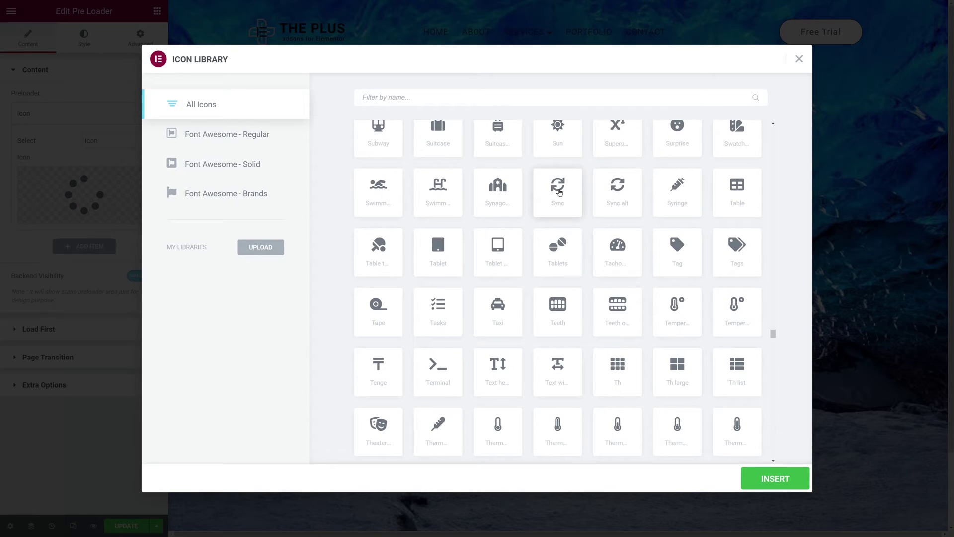
{"action": "left_click", "coordinate": [559, 193]}
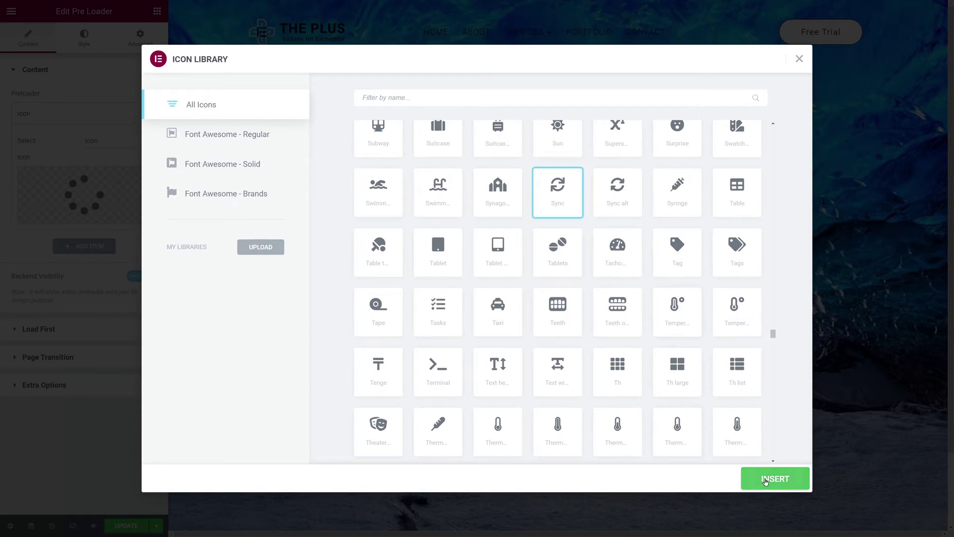
{"action": "left_click", "coordinate": [766, 480]}
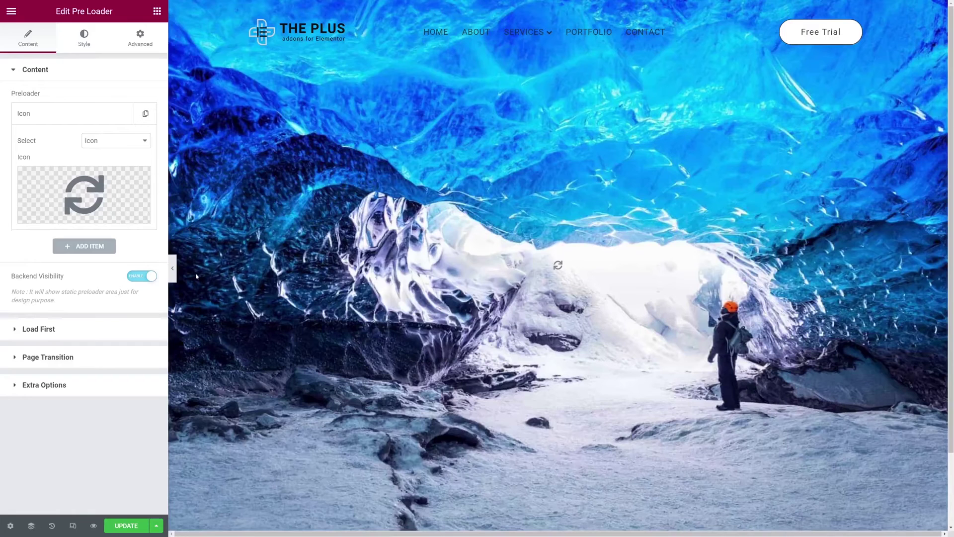
Set the preloader icon's size to 100 in the Icon style settings
{"action": "left_click", "coordinate": [82, 43]}
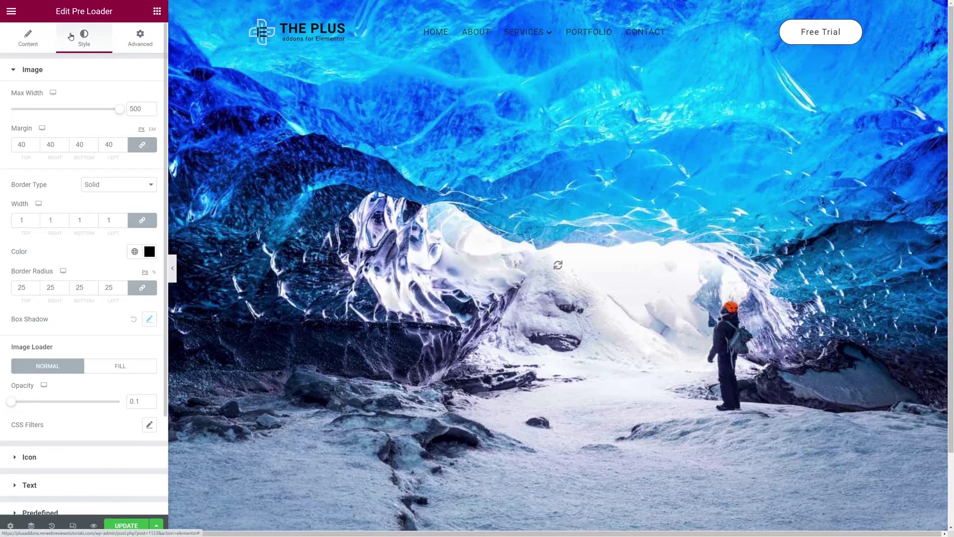
{"action": "left_click", "coordinate": [32, 70]}
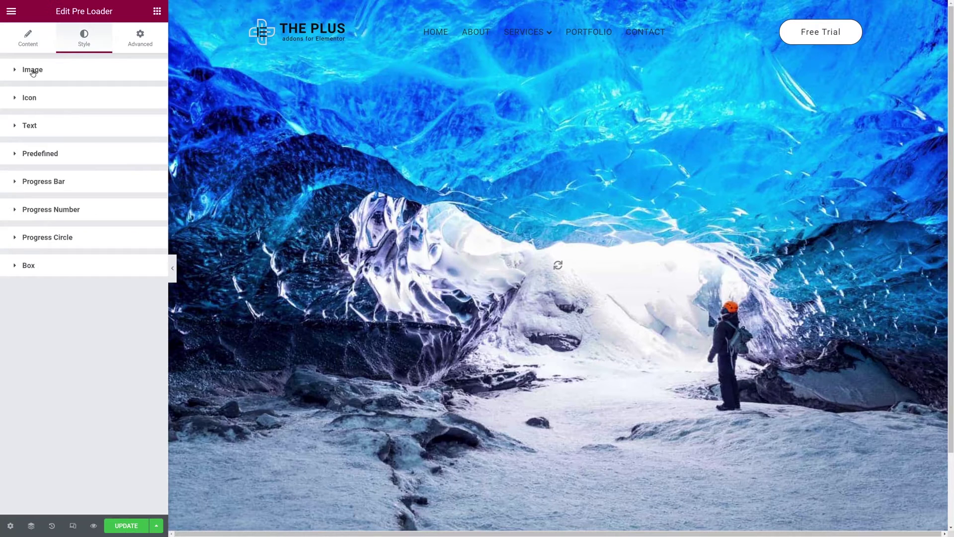
{"action": "left_click", "coordinate": [31, 101]}
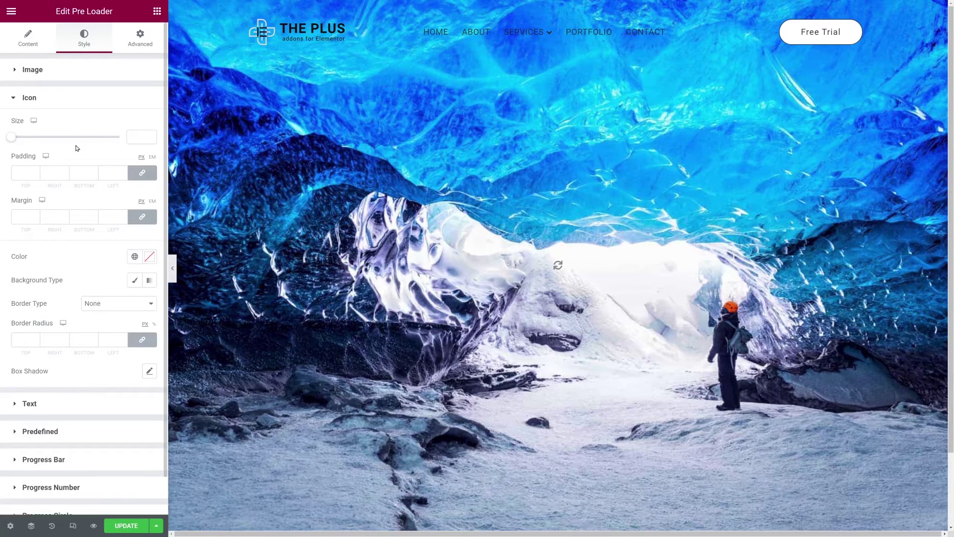
{"action": "left_click_drag", "start_coordinate": [11, 143], "coordinate": [33, 144]}
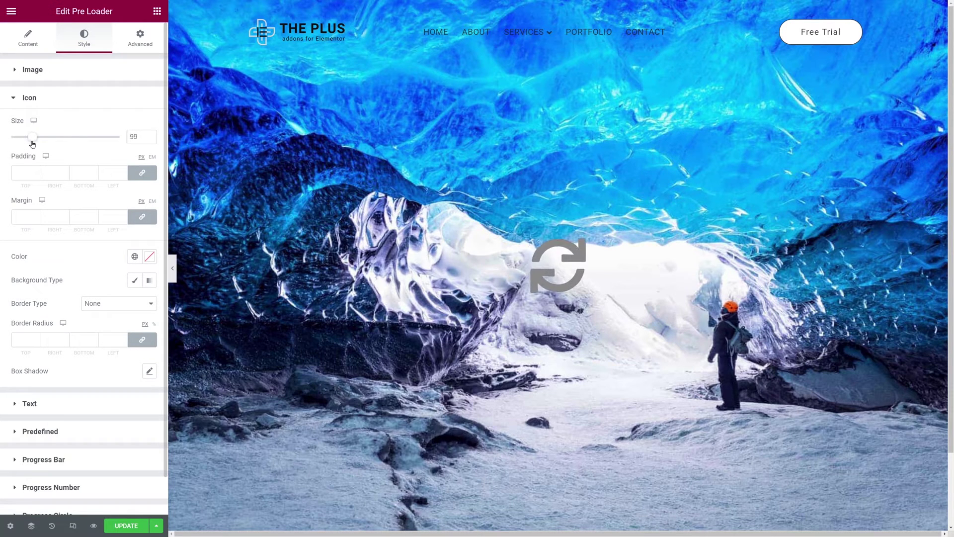
{"action": "left_click", "coordinate": [151, 137]}
{"action": "key", "text": "Up"}
Set the preloader icon's color to #FFFFFF
{"action": "left_click", "coordinate": [150, 257]}
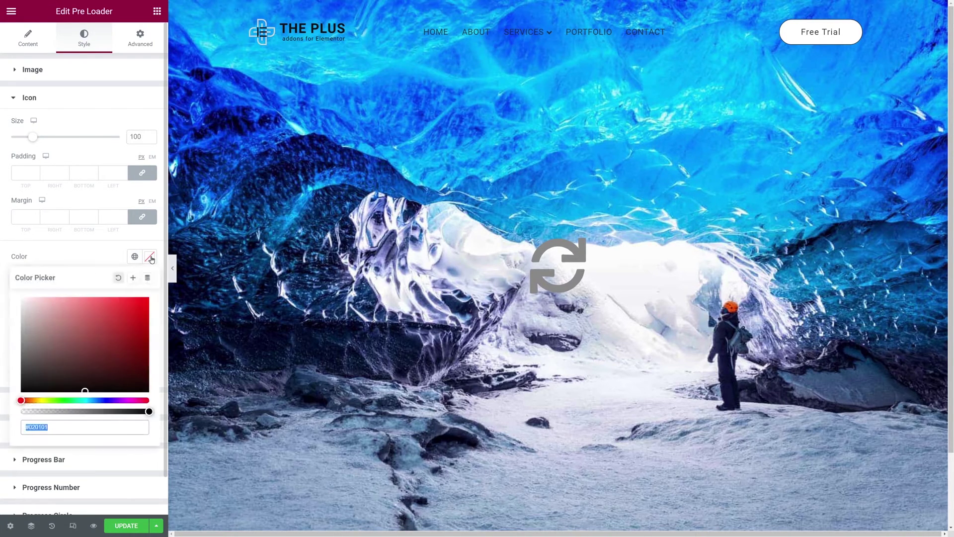
{"action": "type", "text": "#FFFFFF"}
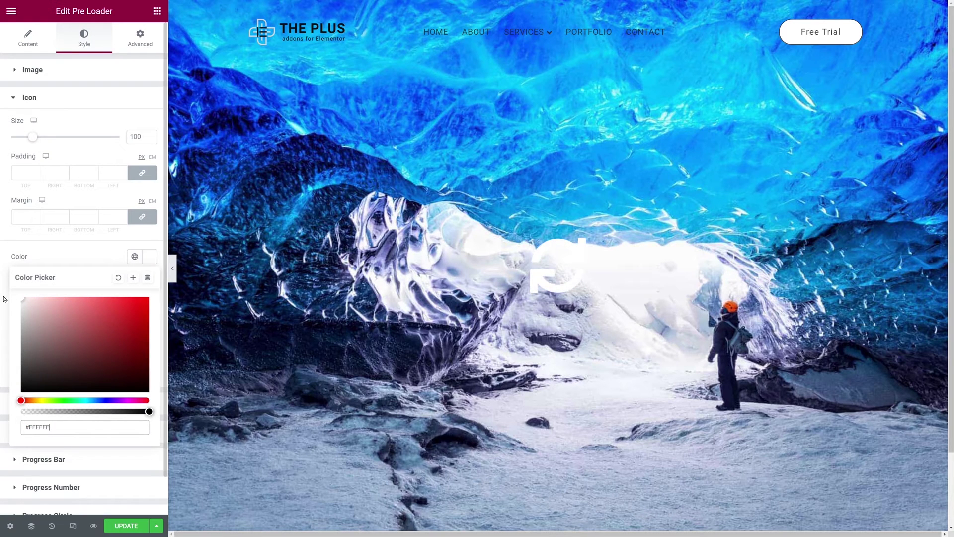
{"action": "left_click", "coordinate": [77, 255]}
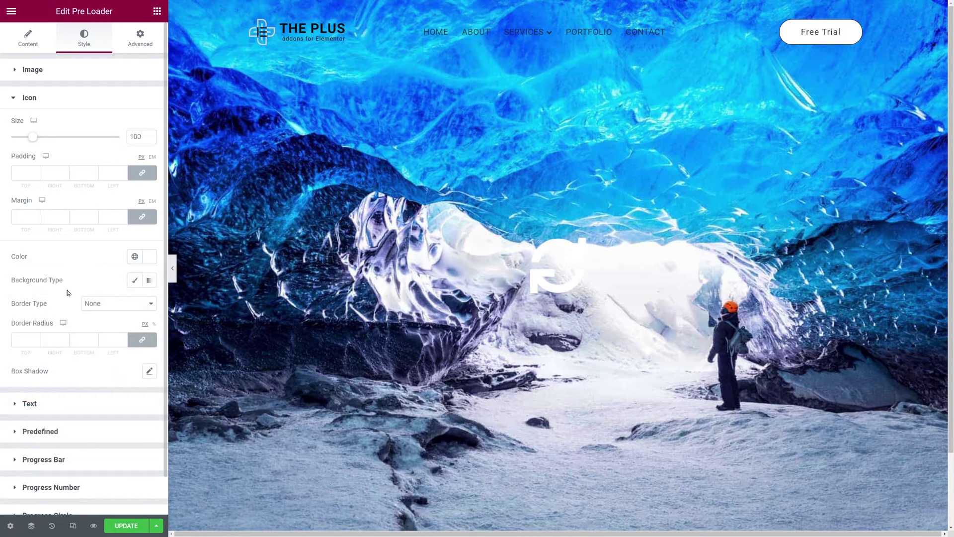
Give the icon a classic background in semi-transparent black #000000BF and 50 px padding on all sides
{"action": "left_click", "coordinate": [134, 283]}
{"action": "left_click", "coordinate": [149, 303]}
{"action": "left_click_drag", "start_coordinate": [64, 424], "coordinate": [4, 446]}
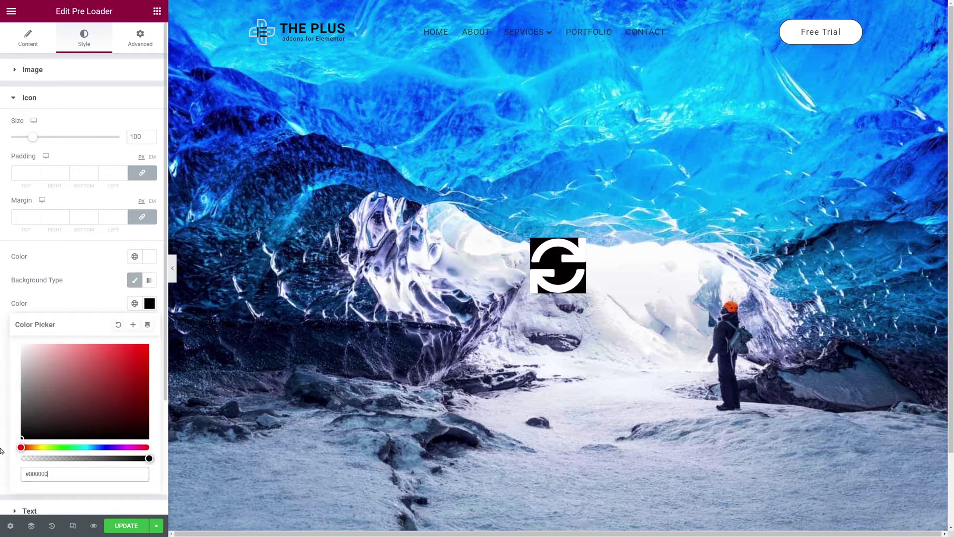
{"action": "left_click_drag", "start_coordinate": [148, 459], "coordinate": [118, 458]}
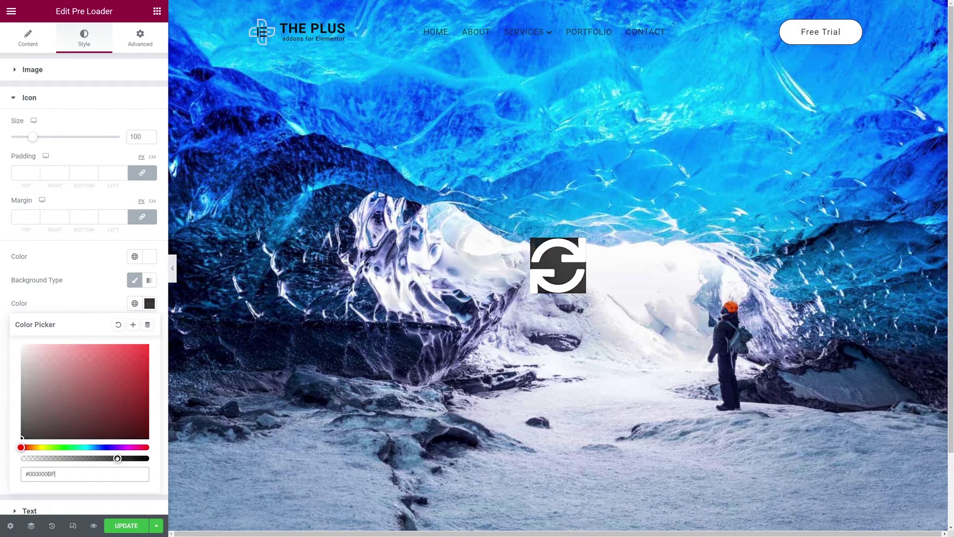
{"action": "left_click", "coordinate": [92, 273]}
{"action": "left_click", "coordinate": [25, 178]}
{"action": "type", "text": "50"}
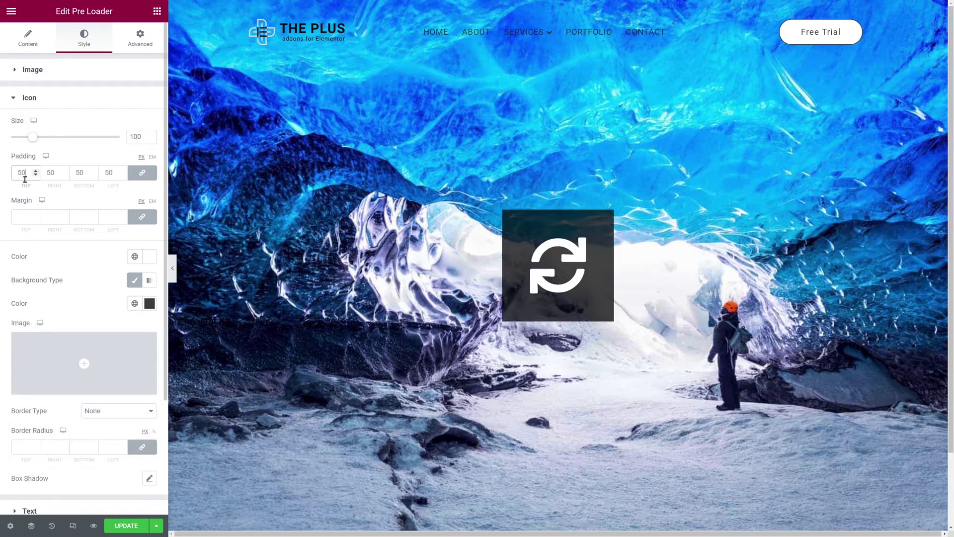
Add a solid border to the icon with a width of 2 px on all sides and color #FFFFFF
{"action": "scroll", "coordinate": [102, 258], "scroll_direction": "down", "scroll_amount": 3}
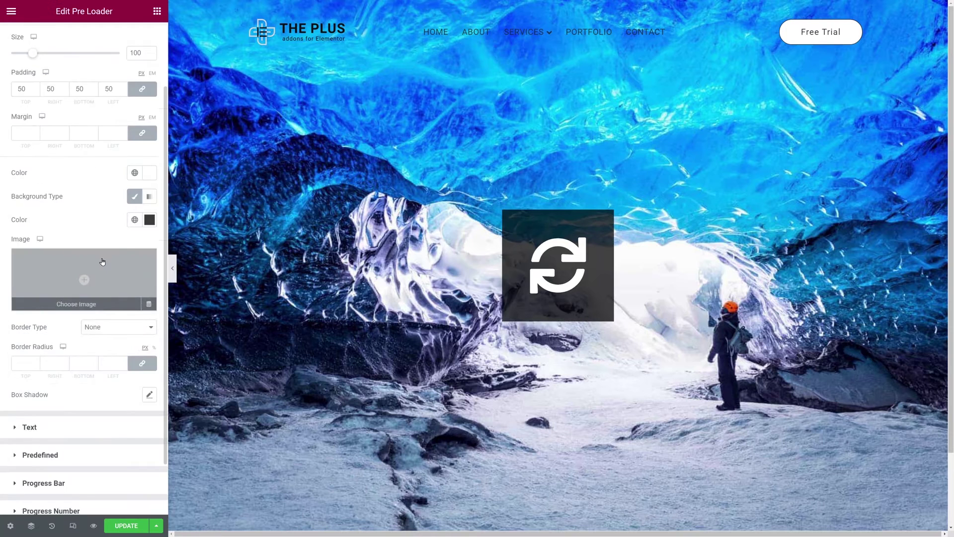
{"action": "left_click", "coordinate": [139, 264]}
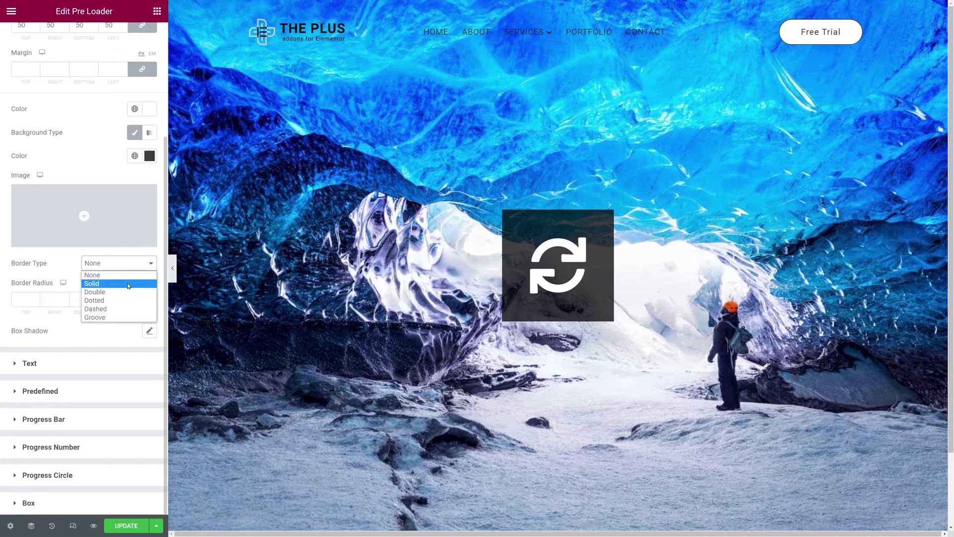
{"action": "left_click", "coordinate": [129, 285]}
{"action": "left_click", "coordinate": [24, 298]}
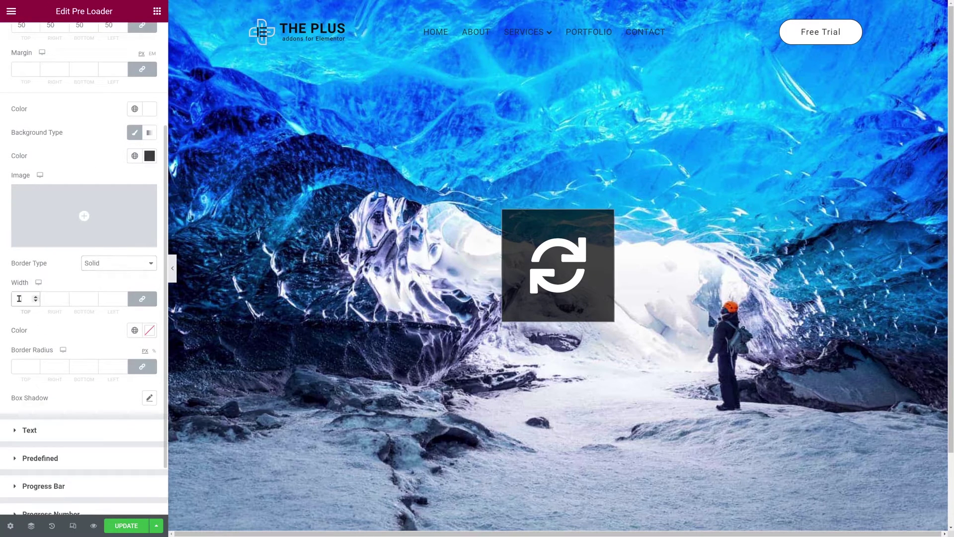
{"action": "type", "text": "1"}
{"action": "key", "text": "Up"}
{"action": "left_click", "coordinate": [149, 330]}
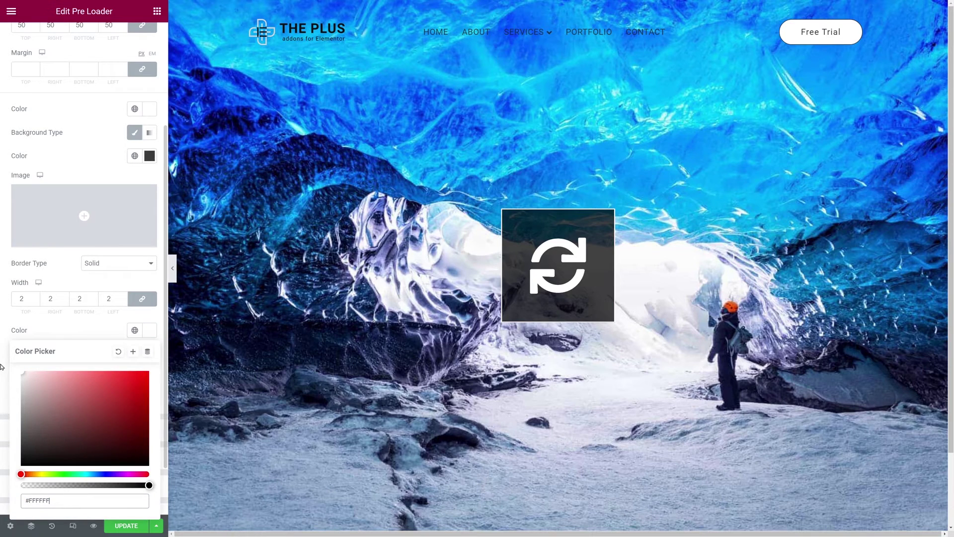
{"action": "left_click", "coordinate": [70, 335]}
Set the icon's border radius to 25 px and add an outline box shadow with horizontal 5, vertical 5 and blur 10
{"action": "left_click", "coordinate": [30, 366]}
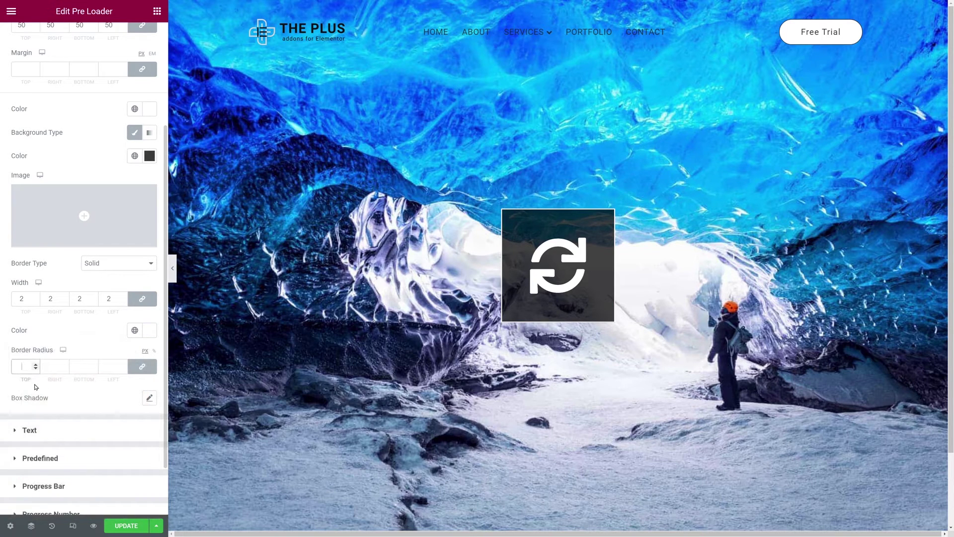
{"action": "type", "text": "25"}
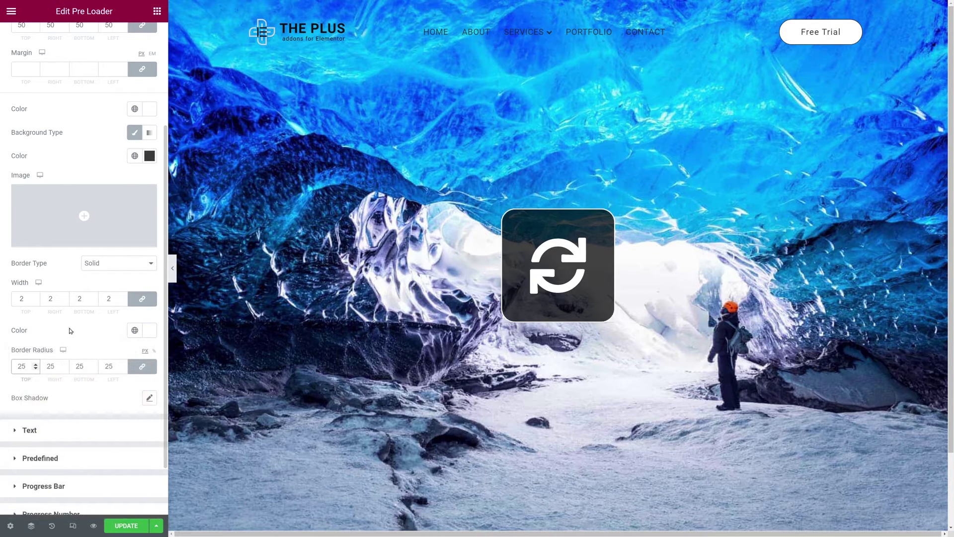
{"action": "scroll", "coordinate": [107, 333], "scroll_direction": "down", "scroll_amount": 2}
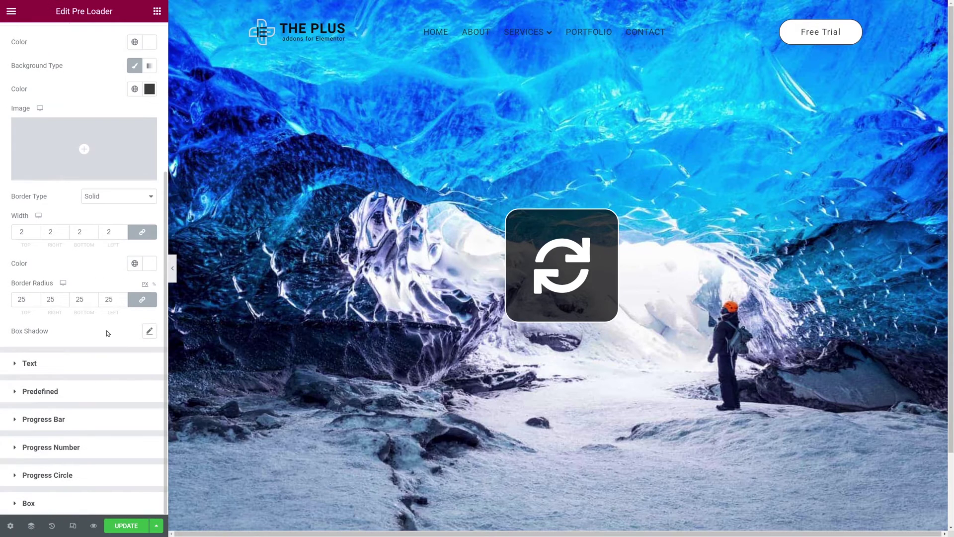
{"action": "left_click", "coordinate": [150, 331]}
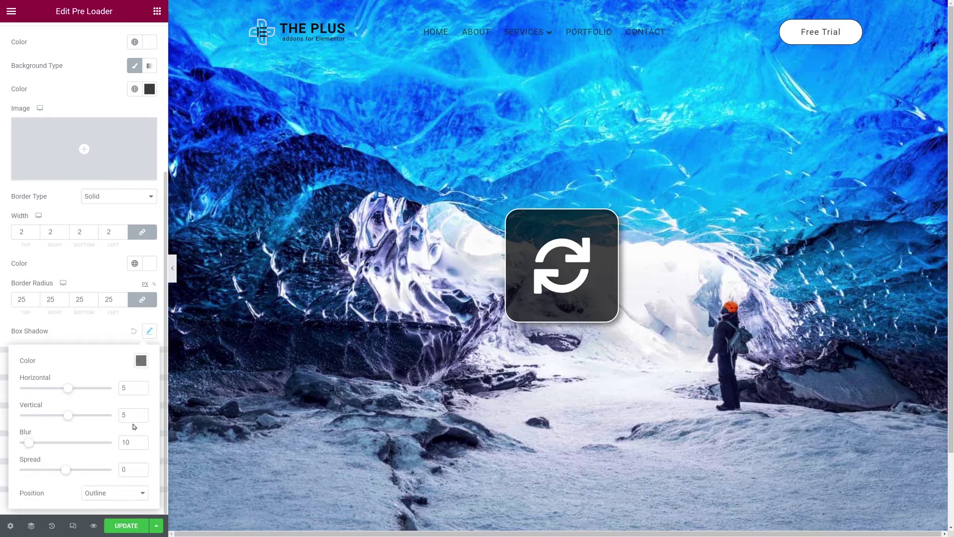
{"action": "left_click", "coordinate": [94, 332]}
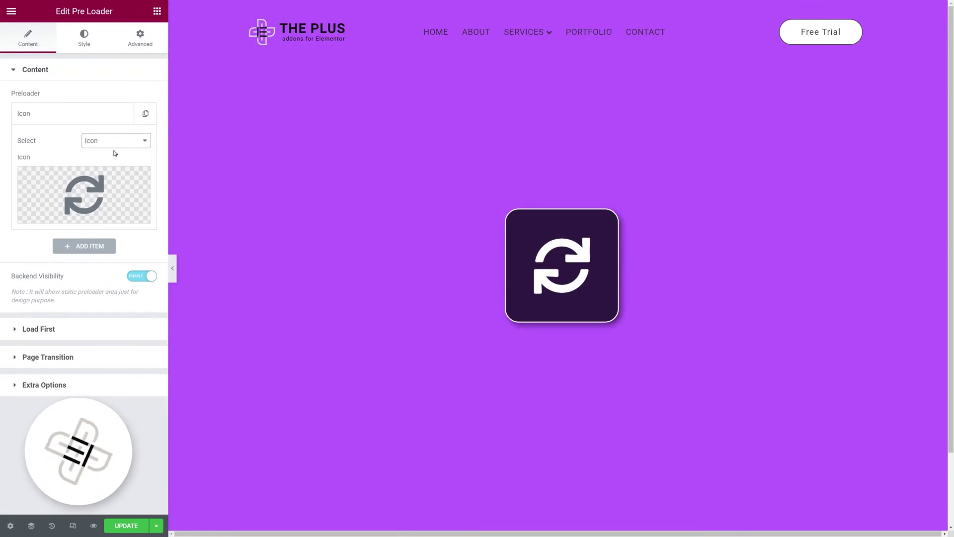
Switch the preloader item's content type to Text Content, set its content to "Your Custom Text" and enable Loader on Text
{"action": "left_click", "coordinate": [119, 140]}
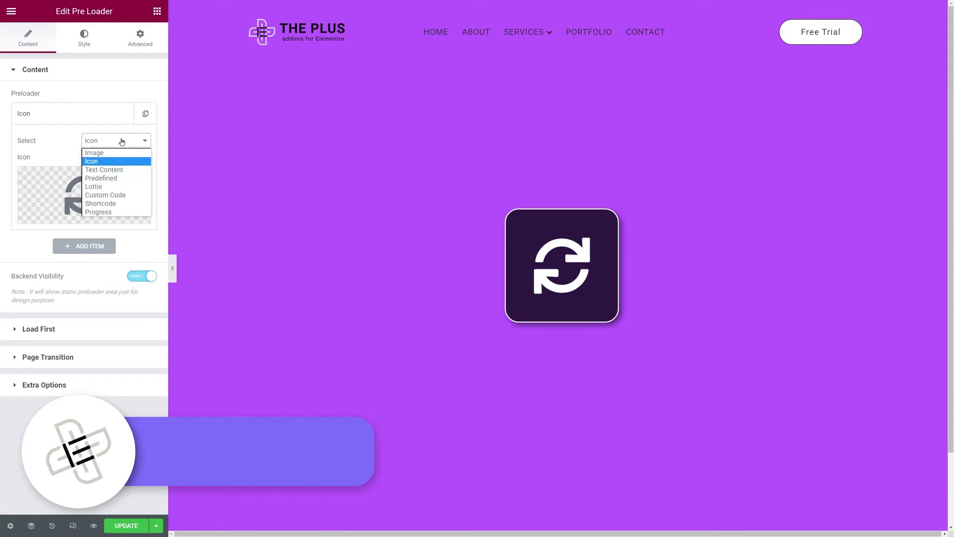
{"action": "left_click", "coordinate": [104, 170]}
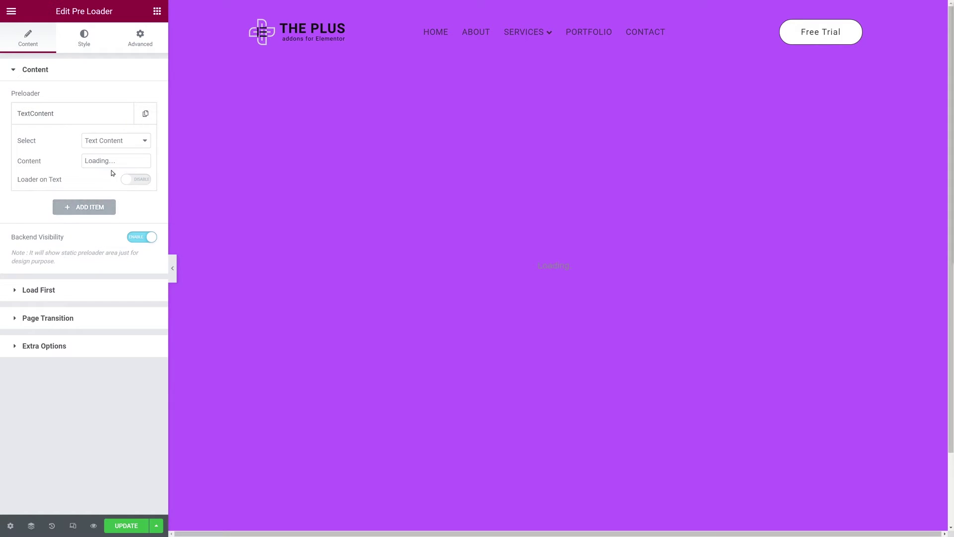
{"action": "left_click_drag", "start_coordinate": [130, 161], "coordinate": [68, 167]}
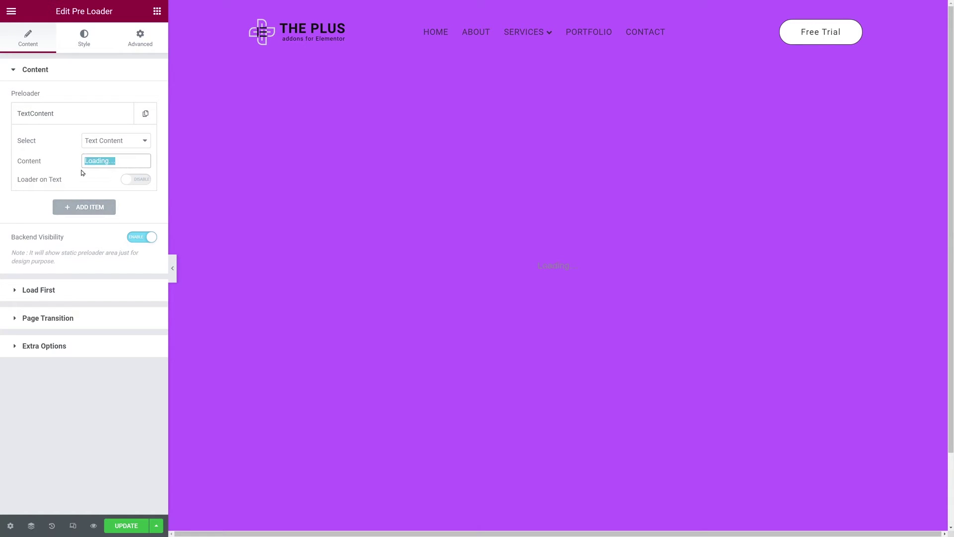
{"action": "type", "text": "Your Custom Text"}
{"action": "left_click", "coordinate": [137, 179]}
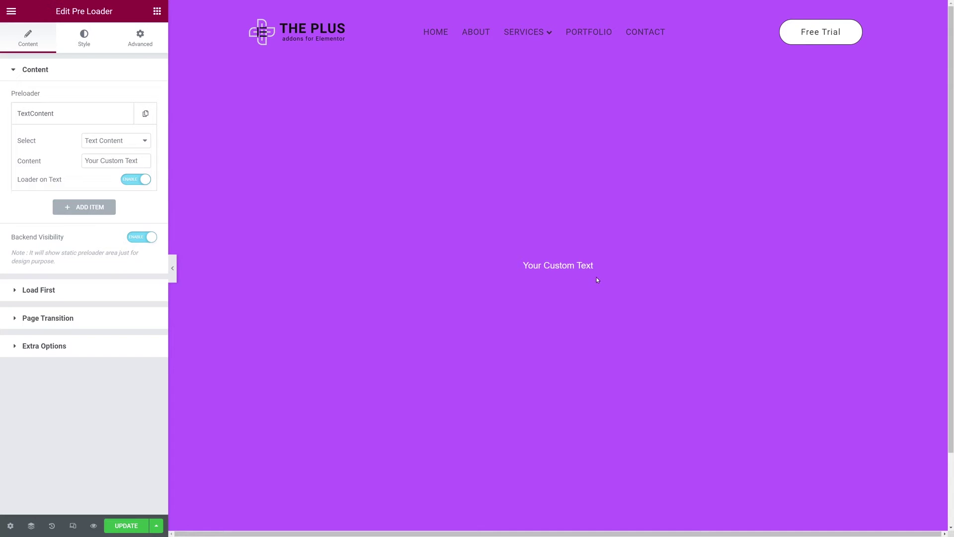
Set the preloader text's typography to a size of 40 px and a weight of 900
{"action": "left_click", "coordinate": [85, 43]}
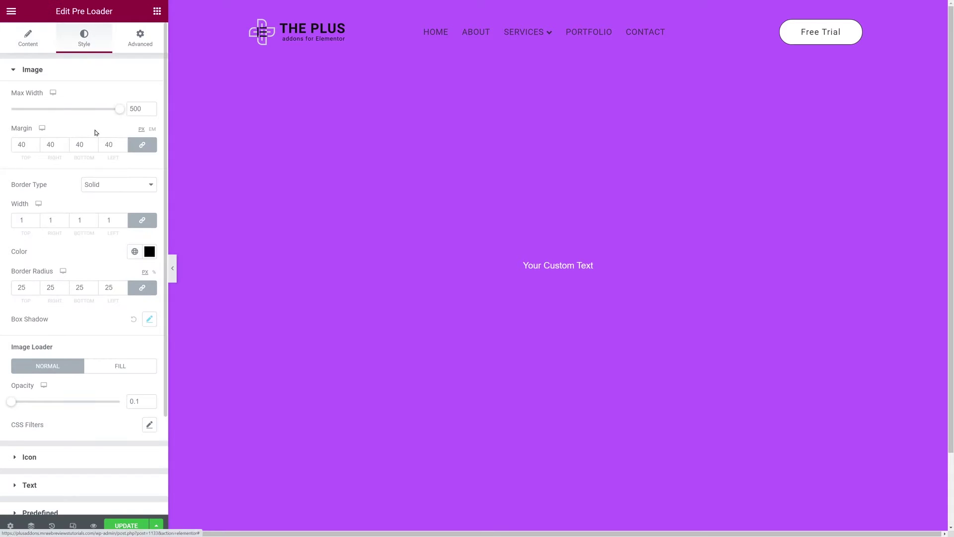
{"action": "left_click", "coordinate": [31, 73]}
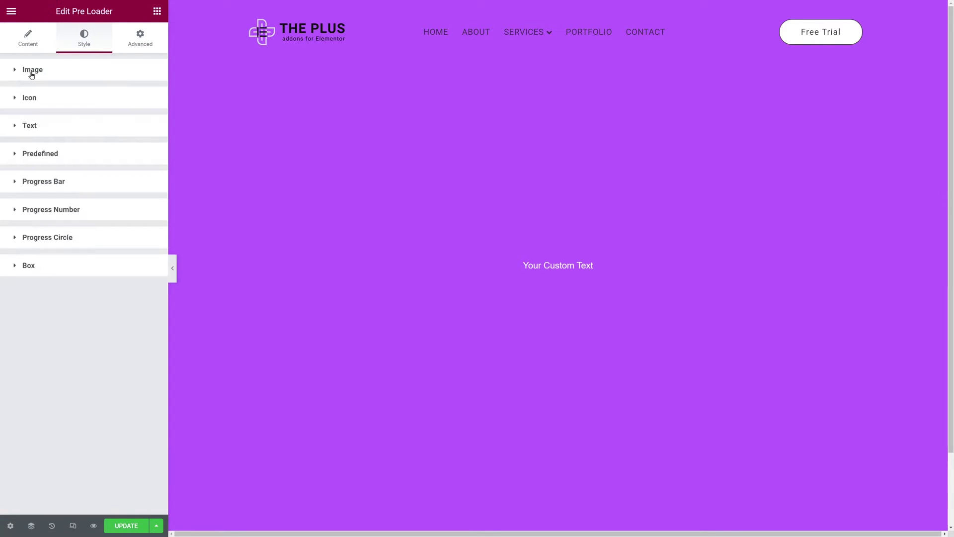
{"action": "left_click", "coordinate": [38, 128]}
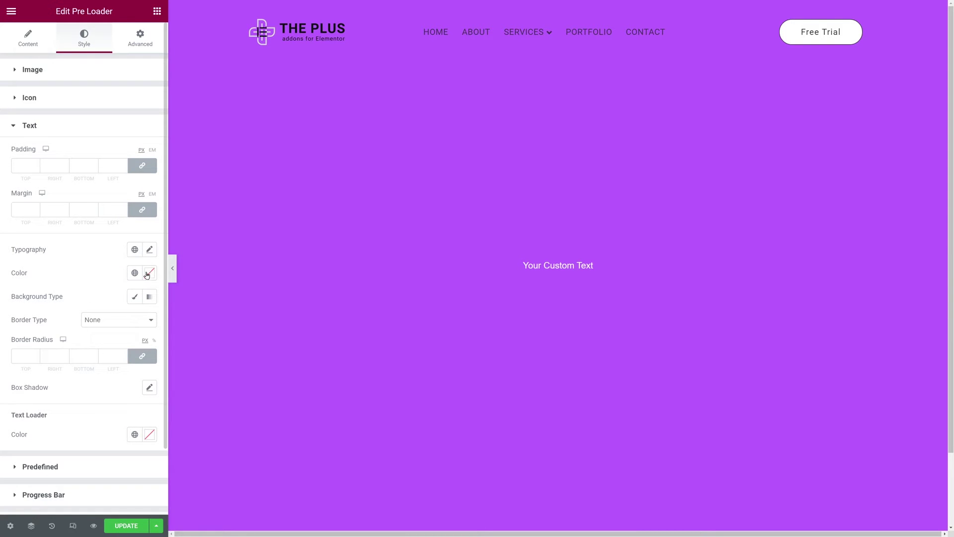
{"action": "left_click", "coordinate": [148, 253]}
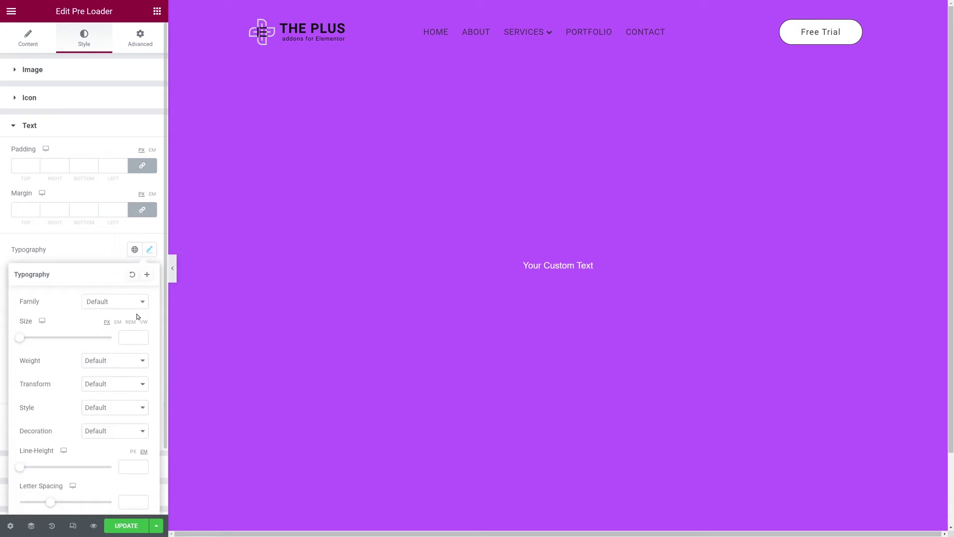
{"action": "left_click_drag", "start_coordinate": [19, 342], "coordinate": [35, 344]}
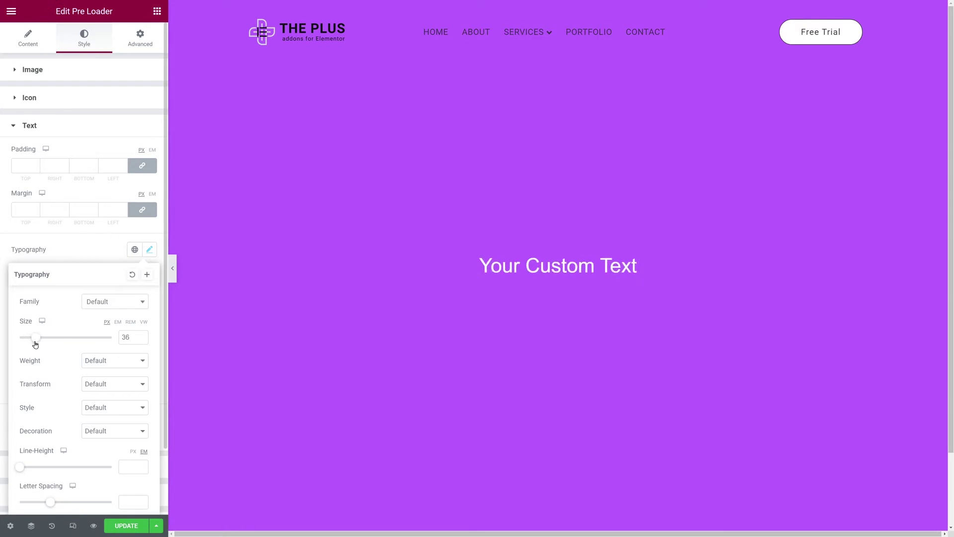
{"action": "left_click", "coordinate": [123, 365]}
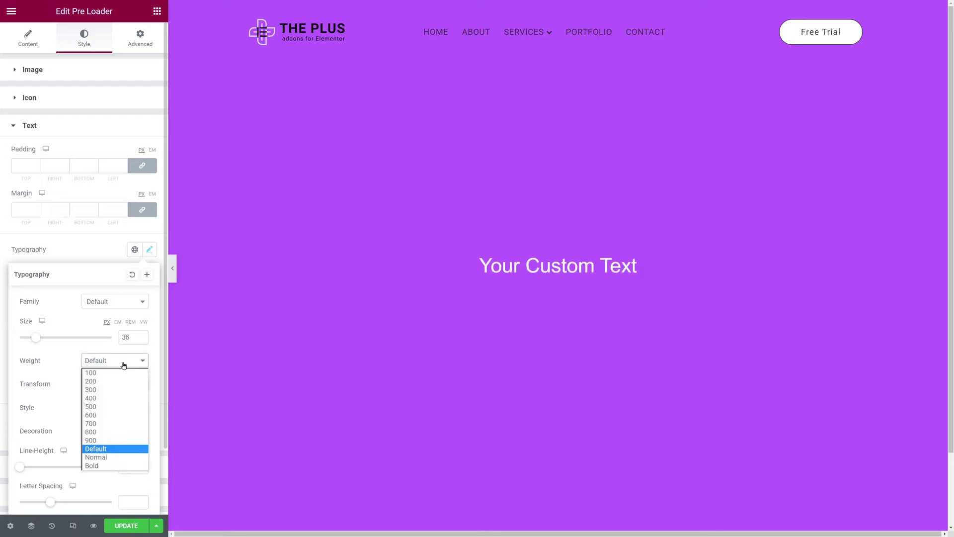
{"action": "left_click", "coordinate": [109, 441]}
{"action": "left_click", "coordinate": [142, 335]}
{"action": "left_click", "coordinate": [142, 334]}
{"action": "left_click", "coordinate": [143, 335]}
{"action": "left_click", "coordinate": [142, 335]}
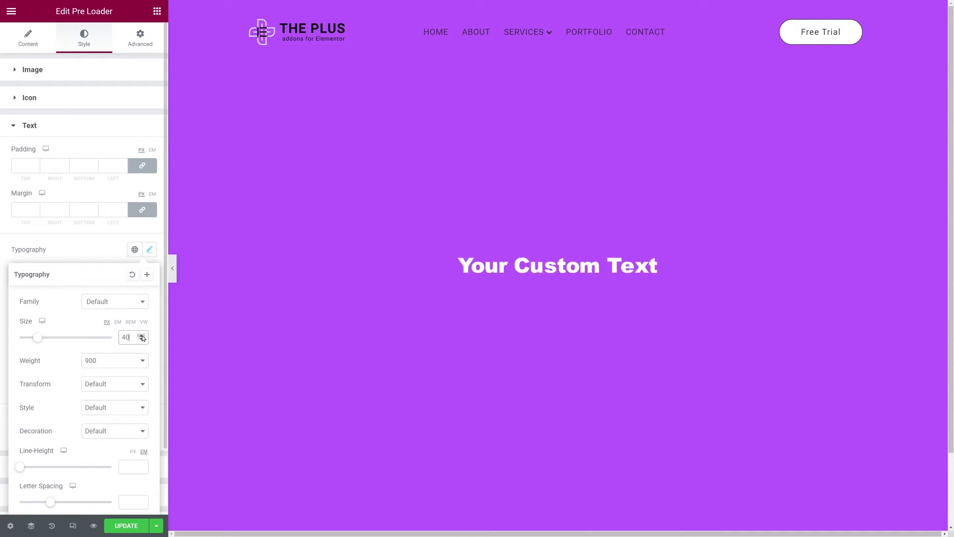
{"action": "left_click", "coordinate": [94, 249]}
Set the preloader text's color to #FFFFFF
{"action": "left_click", "coordinate": [149, 273]}
{"action": "left_click_drag", "start_coordinate": [87, 363], "coordinate": [15, 313]}
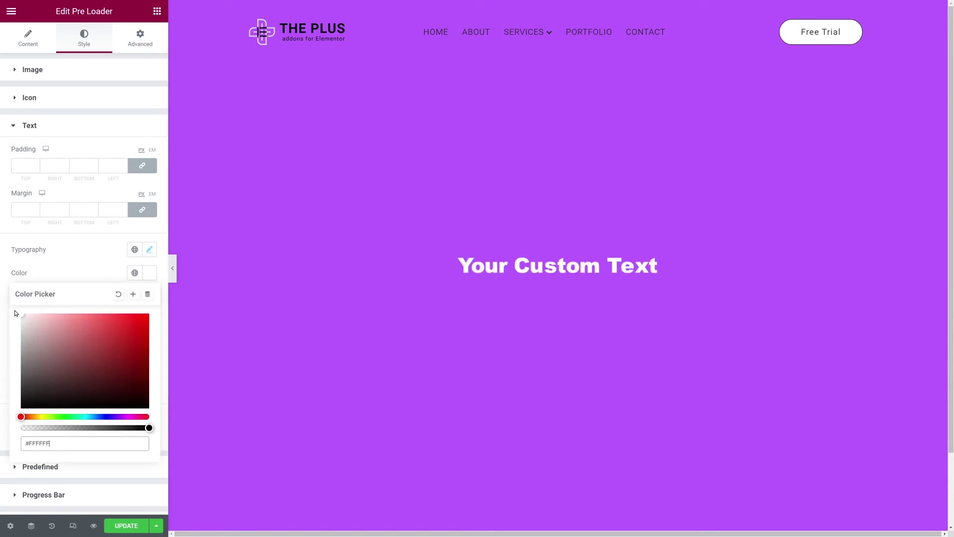
{"action": "left_click", "coordinate": [72, 259]}
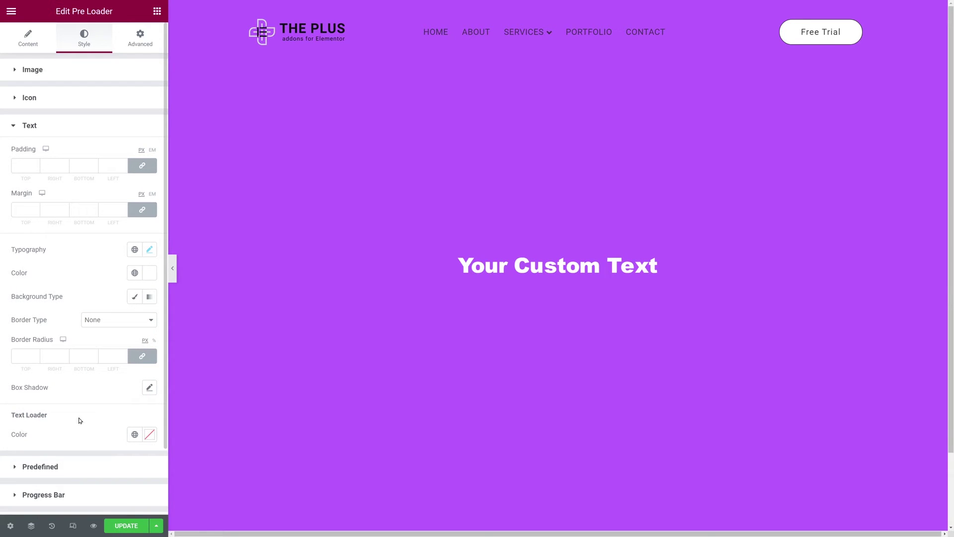
Set the Text Loader color to #000000, and save and preview the page
{"action": "left_click", "coordinate": [149, 435]}
{"action": "left_click_drag", "start_coordinate": [93, 327], "coordinate": [8, 383]}
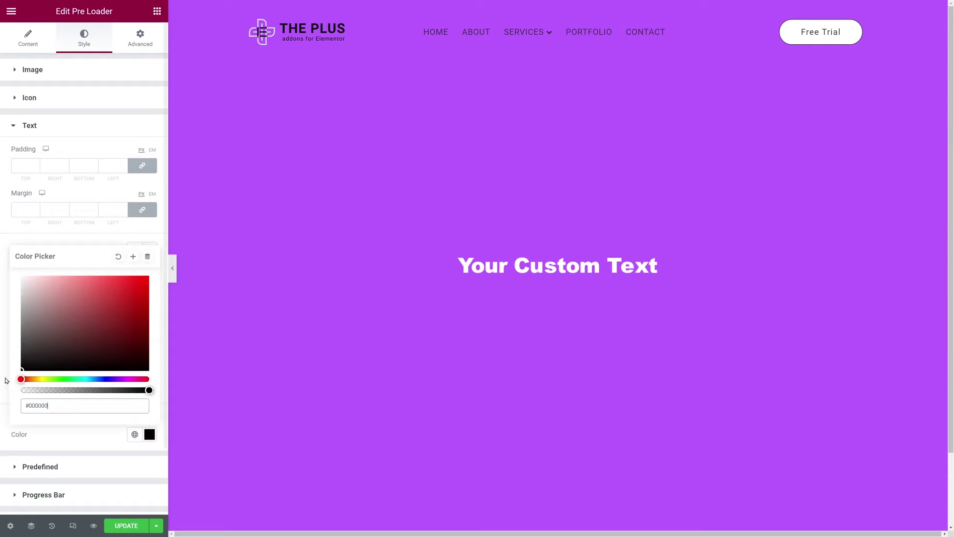
{"action": "left_click", "coordinate": [68, 435]}
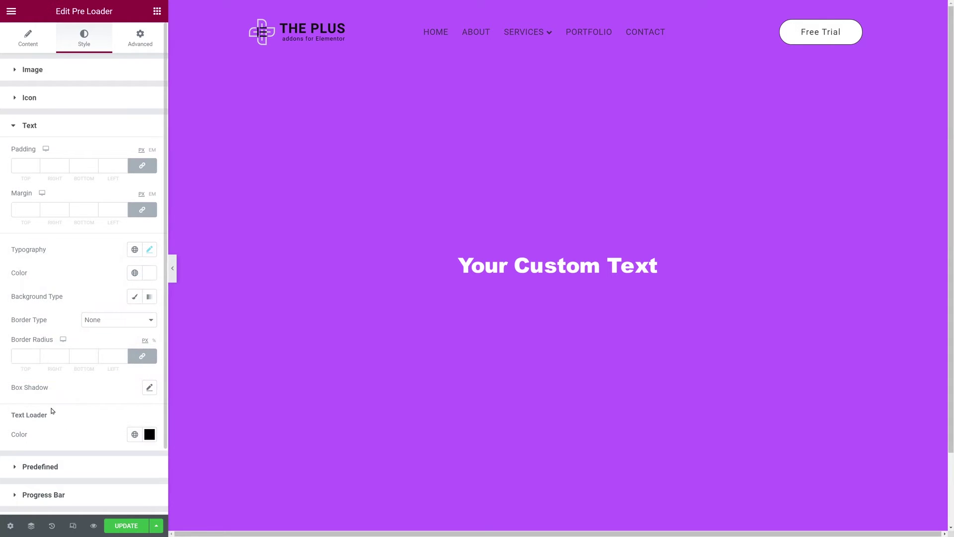
{"action": "left_click", "coordinate": [124, 525]}
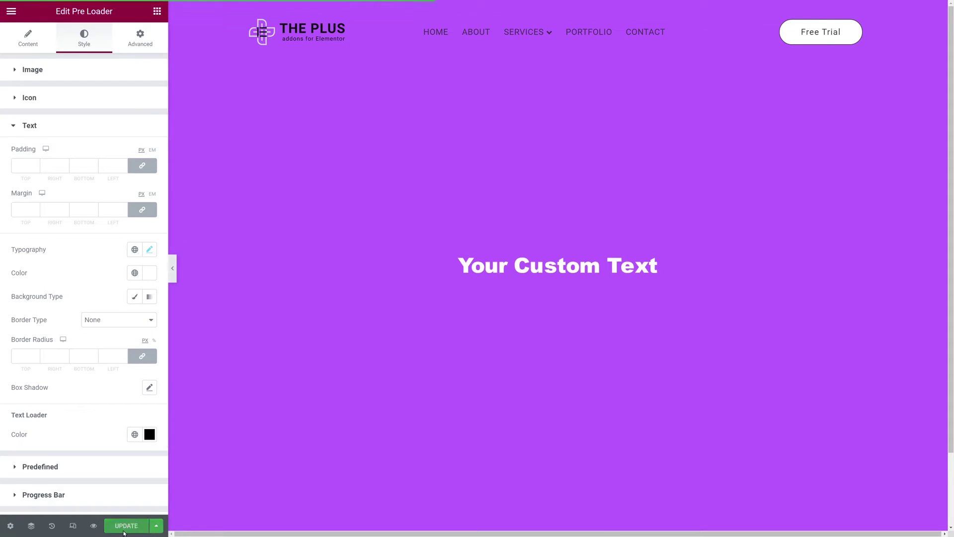
{"action": "left_click", "coordinate": [94, 527]}
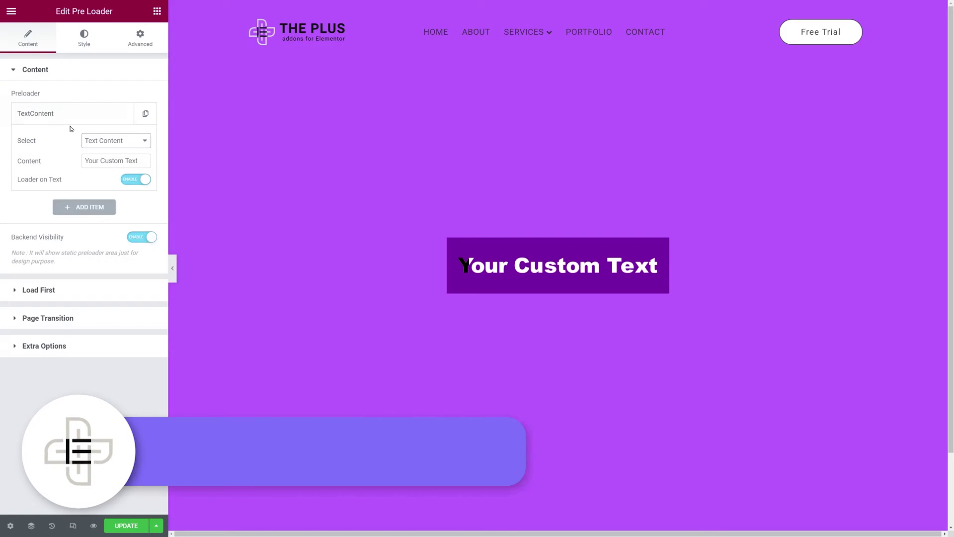
Switch the preloader item's content type to Predefined
{"action": "left_click", "coordinate": [124, 141]}
{"action": "left_click", "coordinate": [120, 183]}
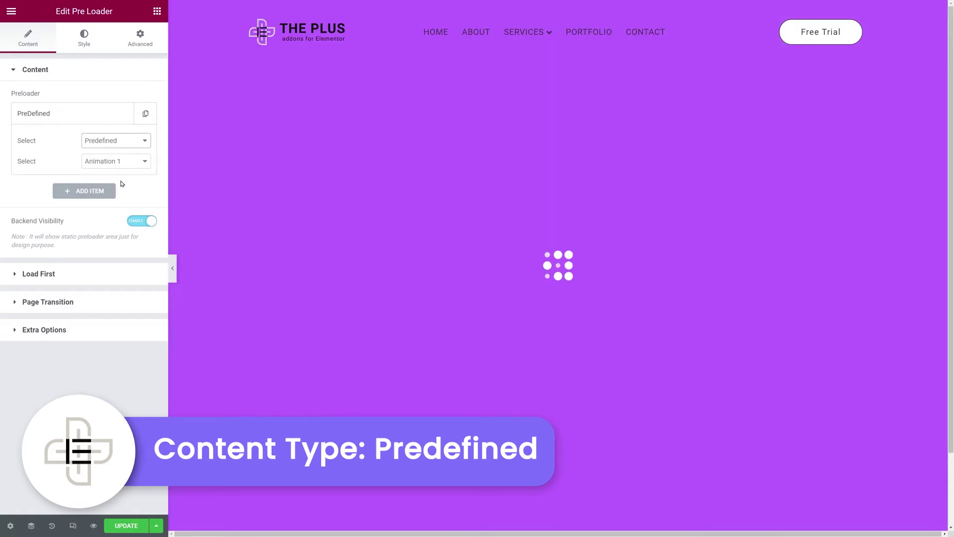
Try the predefined styles Animation 2, Animation 3, Animation 4 and Animation 5 in turn
{"action": "left_click", "coordinate": [141, 169]}
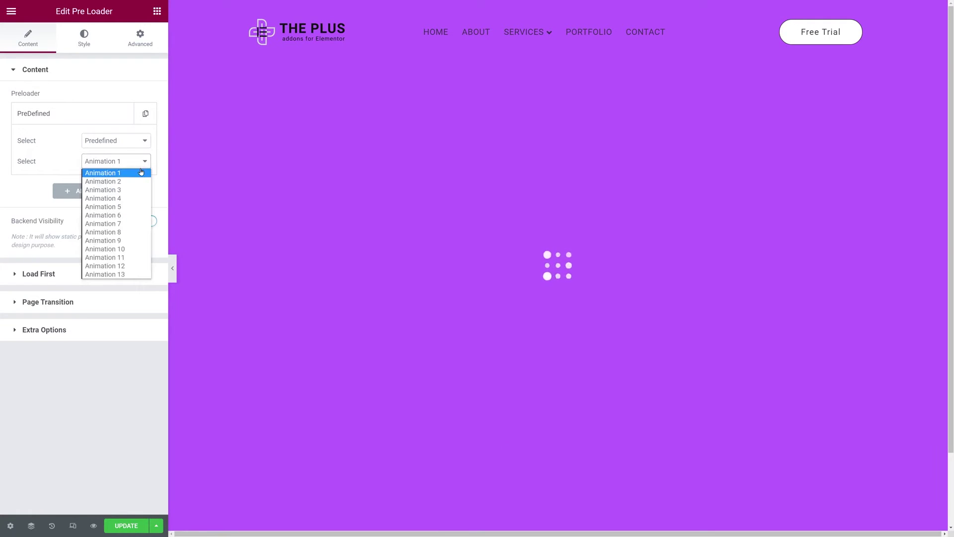
{"action": "left_click", "coordinate": [135, 181]}
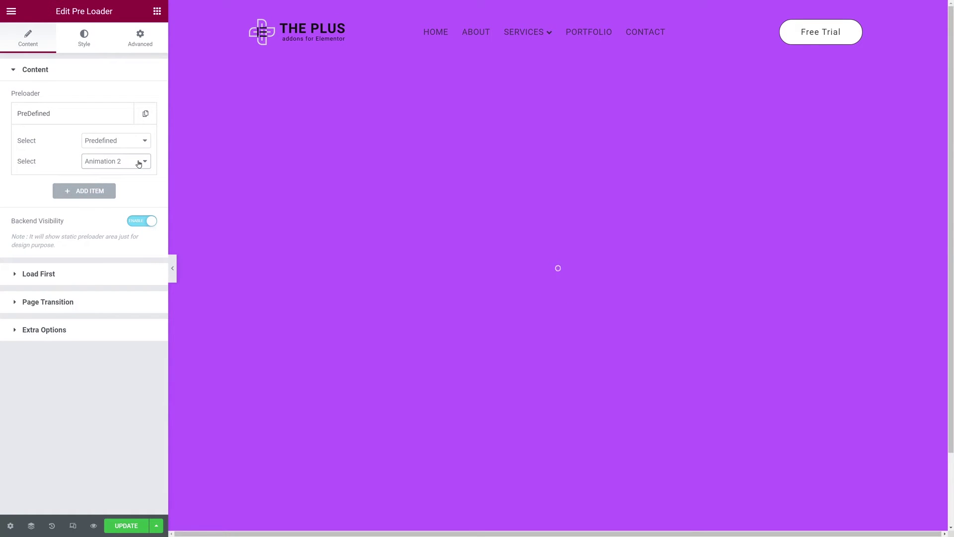
{"action": "left_click", "coordinate": [142, 164]}
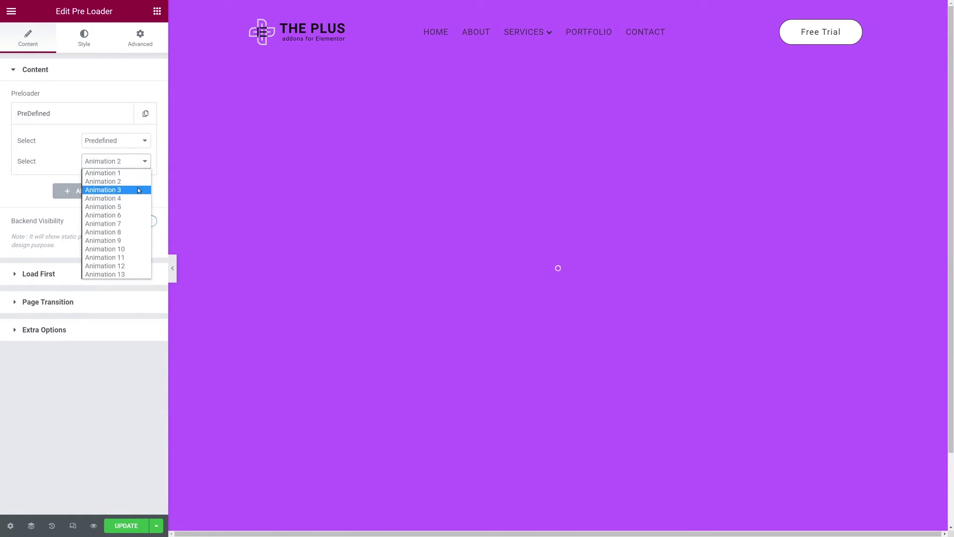
{"action": "left_click", "coordinate": [139, 192]}
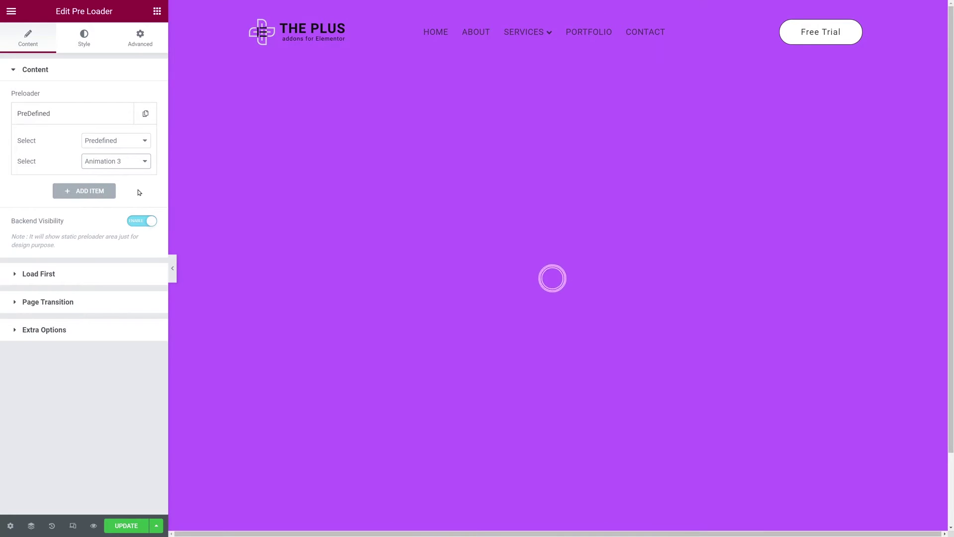
{"action": "left_click", "coordinate": [141, 163]}
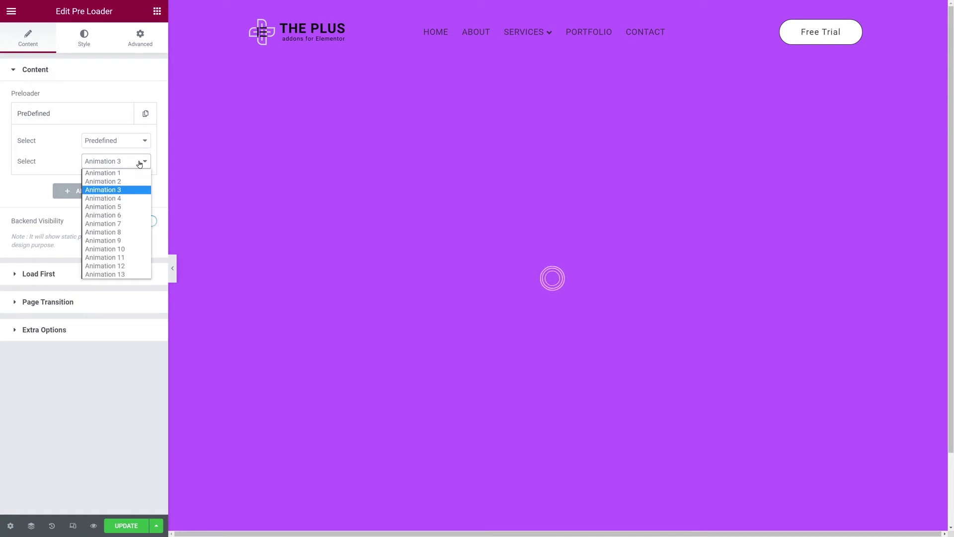
{"action": "left_click", "coordinate": [133, 199]}
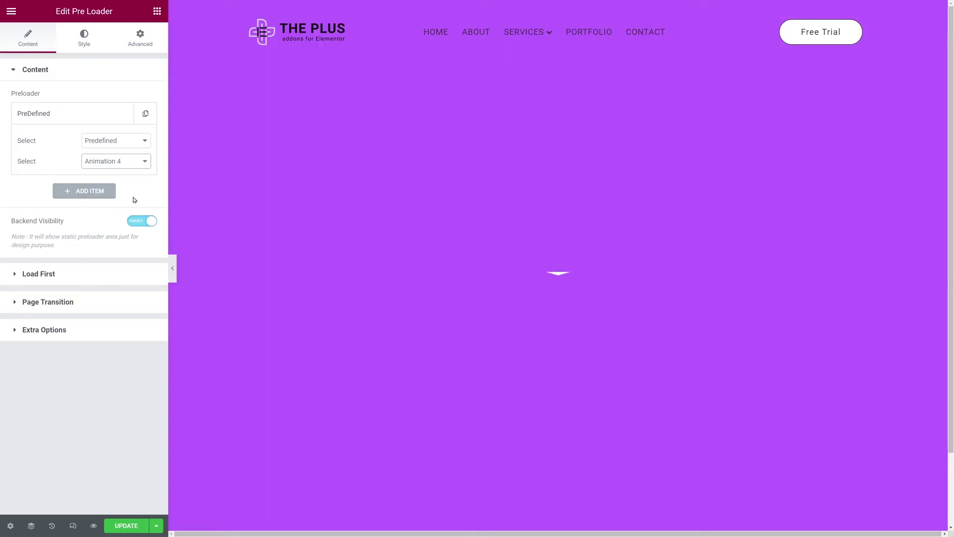
{"action": "left_click", "coordinate": [139, 162]}
{"action": "left_click", "coordinate": [144, 209]}
Choose Animation 10 as the predefined preloader and set its Color 1 to #D9FF00
{"action": "left_click", "coordinate": [141, 161]}
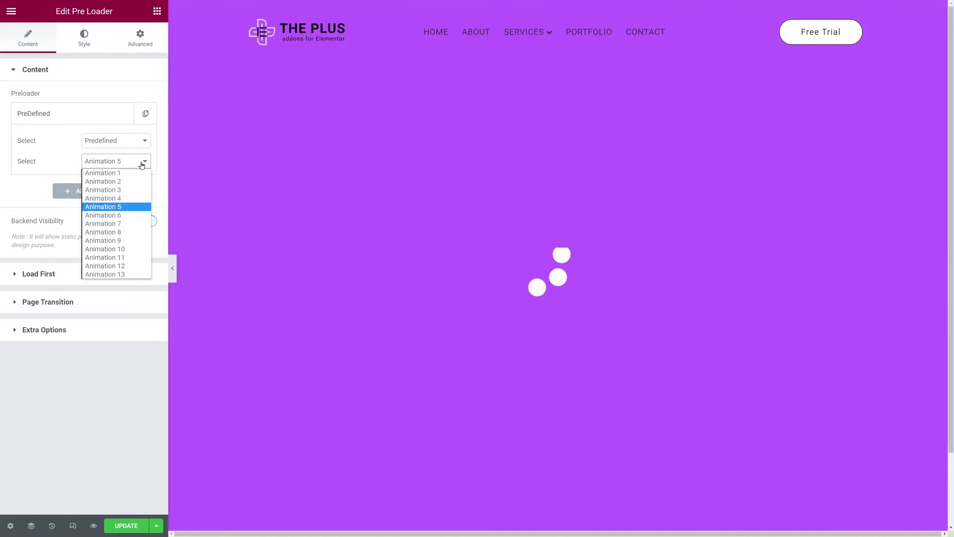
{"action": "left_click", "coordinate": [129, 252]}
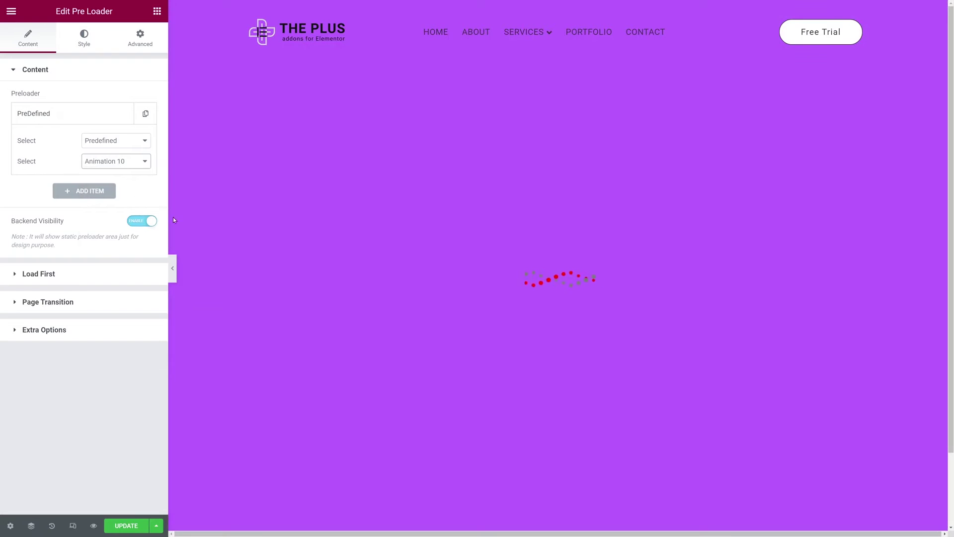
{"action": "left_click", "coordinate": [83, 43]}
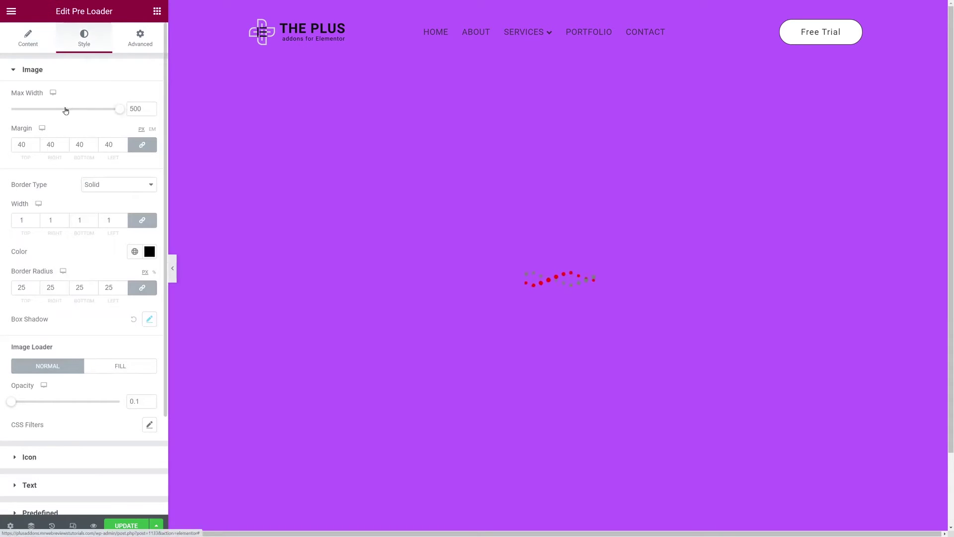
{"action": "left_click", "coordinate": [35, 70]}
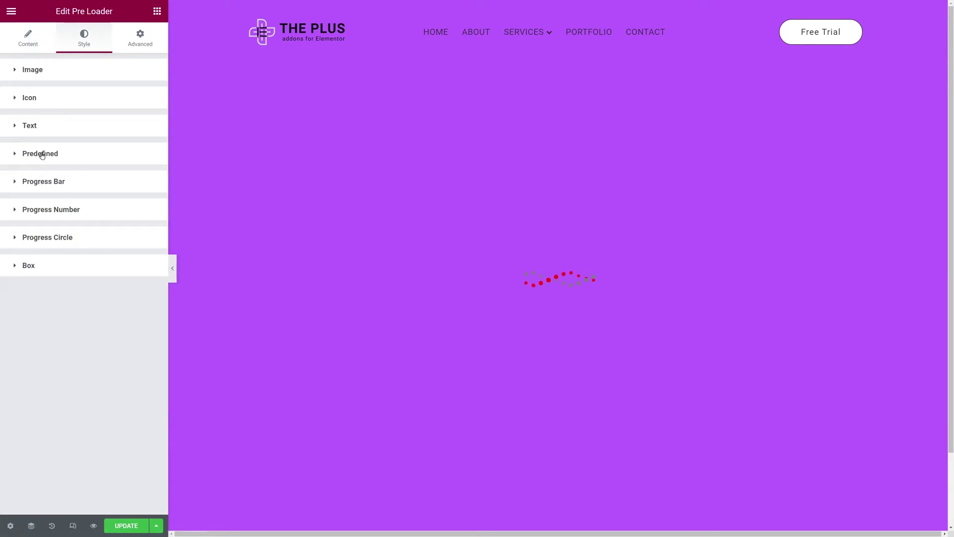
{"action": "left_click", "coordinate": [41, 154]}
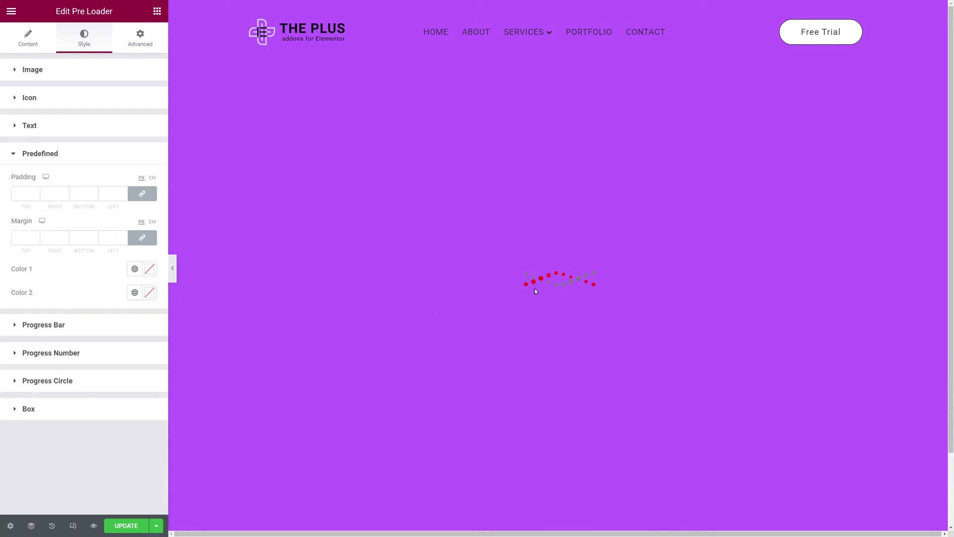
{"action": "left_click", "coordinate": [149, 269]}
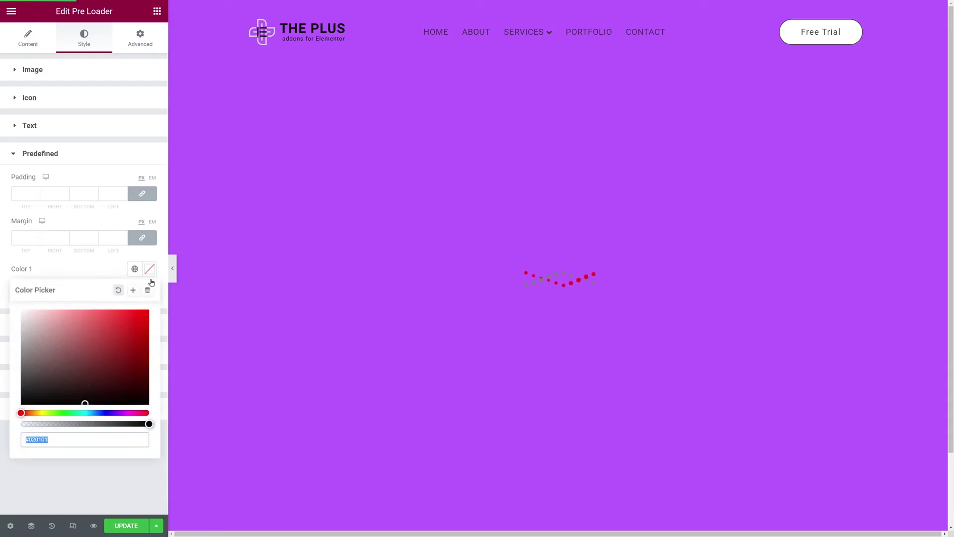
{"action": "left_click", "coordinate": [45, 412]}
{"action": "left_click", "coordinate": [118, 332]}
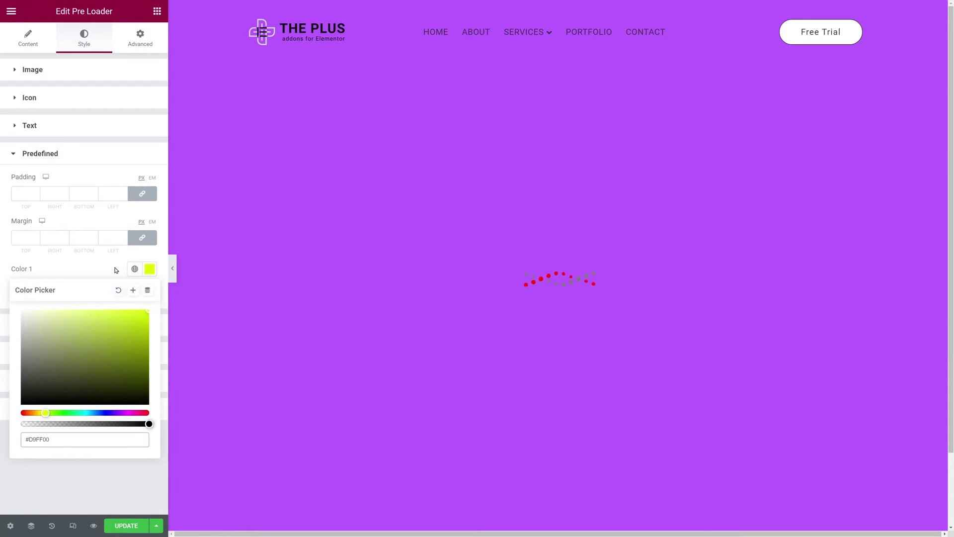
{"action": "left_click", "coordinate": [112, 270]}
Set the predefined animation's Color 2 to #12FF00 and update the page
{"action": "left_click", "coordinate": [149, 292]}
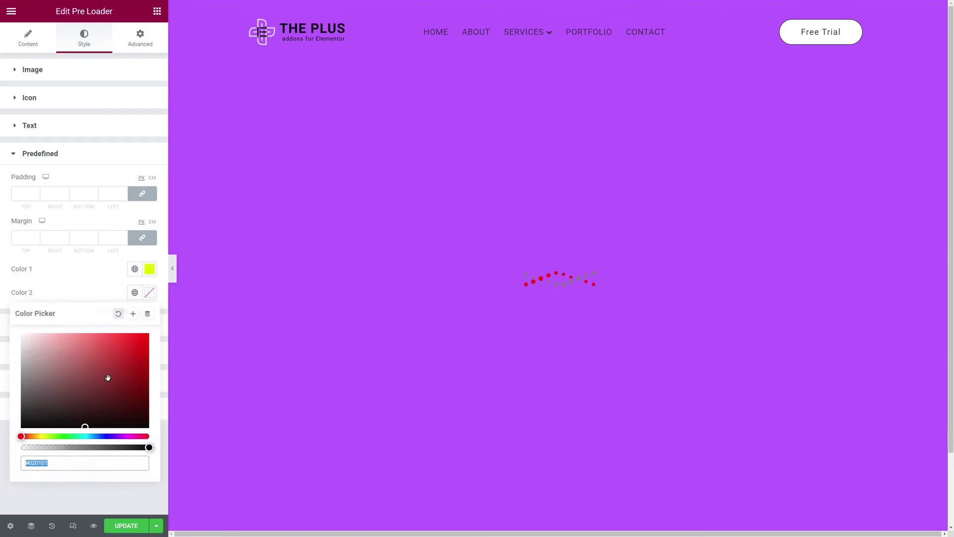
{"action": "left_click", "coordinate": [63, 436]}
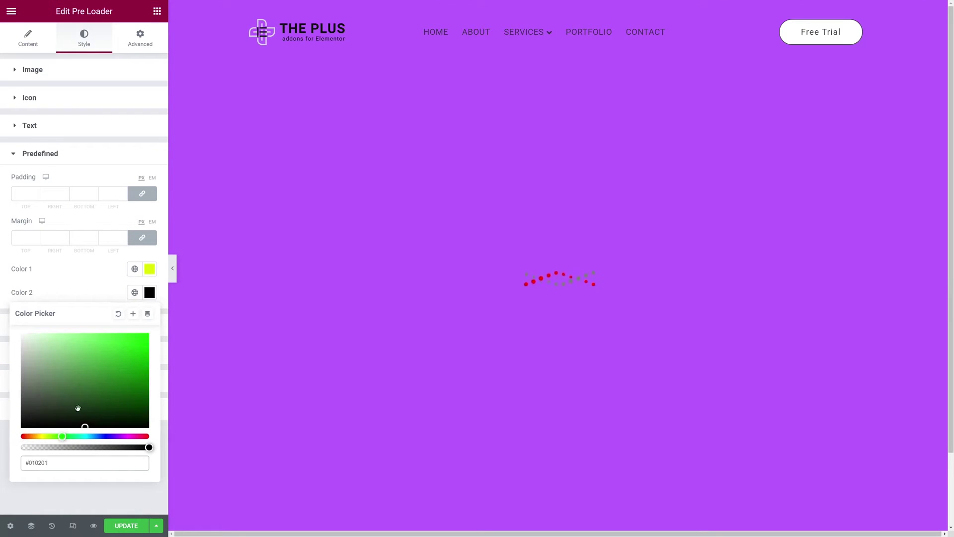
{"action": "left_click", "coordinate": [126, 349]}
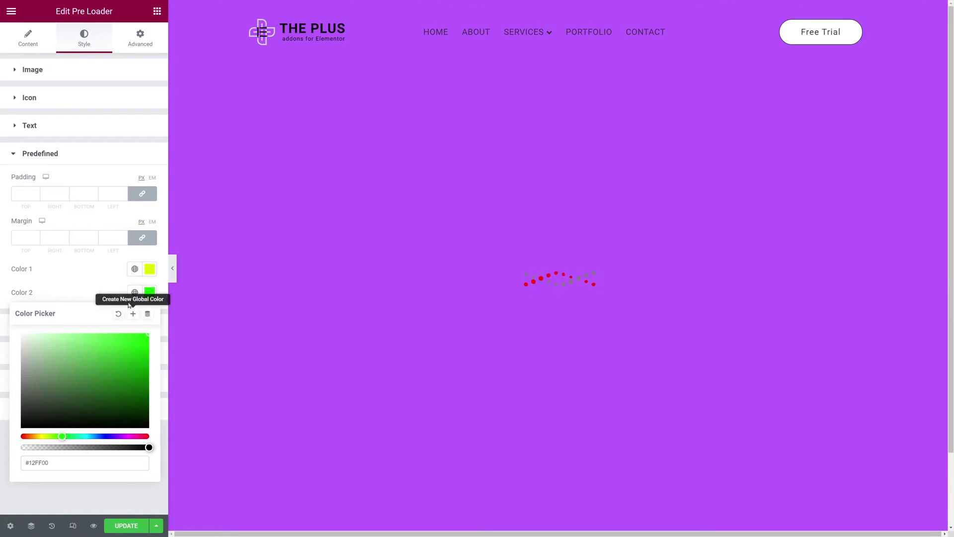
{"action": "left_click", "coordinate": [113, 289]}
{"action": "left_click", "coordinate": [126, 526]}
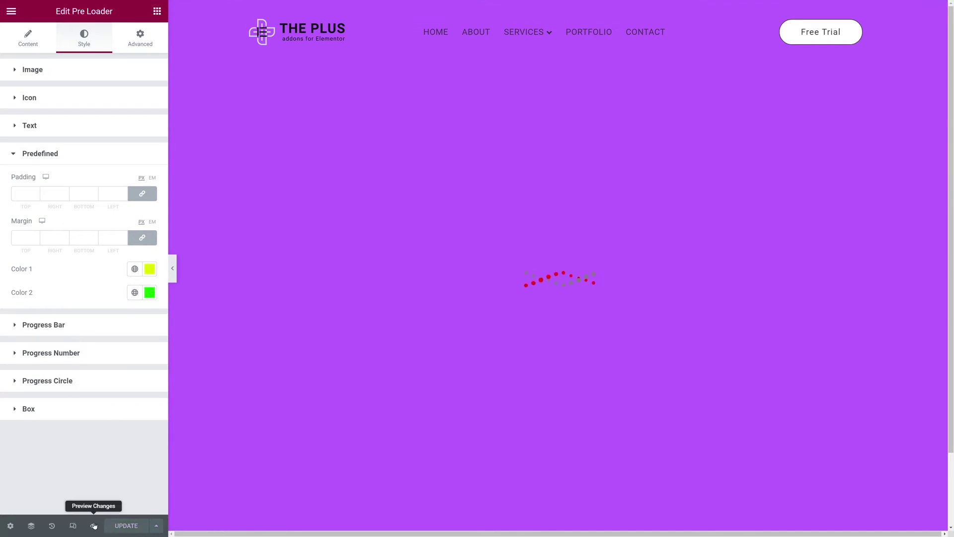
Preview the page with the predefined animation, close the preview, and switch the preloader item's content type to Lottie
{"action": "left_click", "coordinate": [94, 525]}
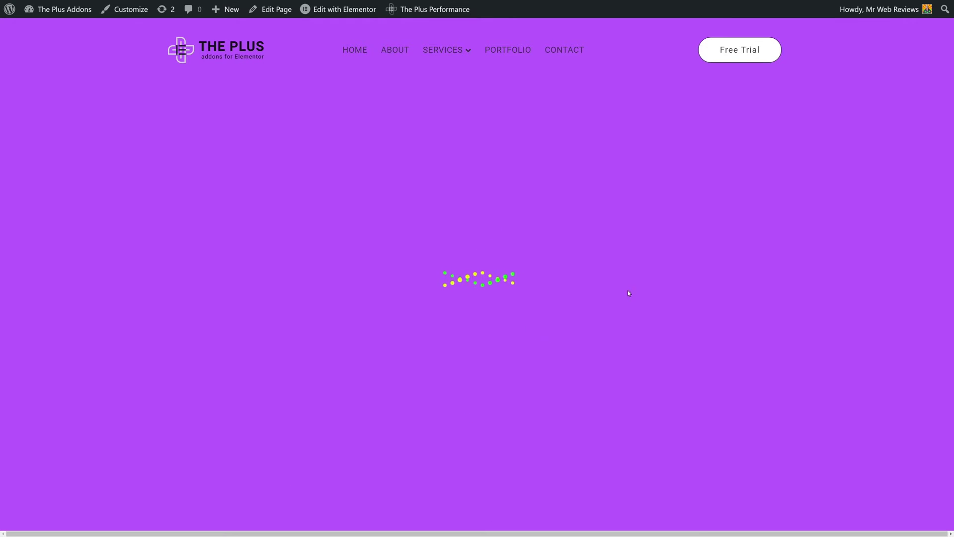
{"action": "key", "text": "ctrl+w"}
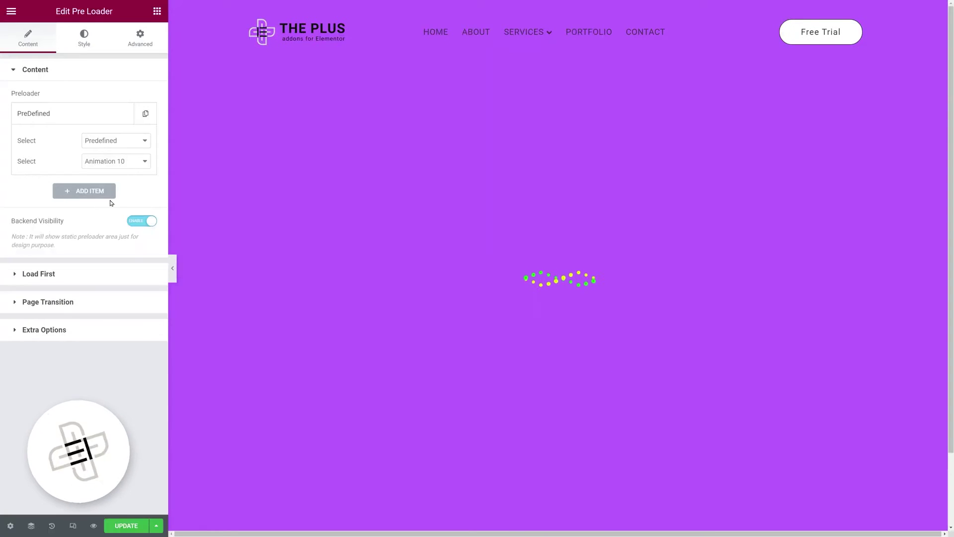
{"action": "left_click", "coordinate": [131, 144]}
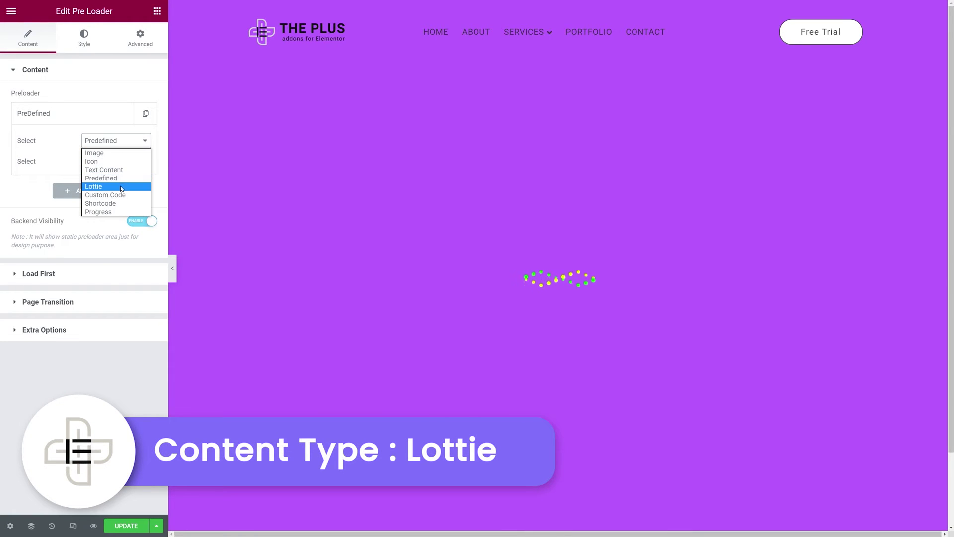
{"action": "left_click", "coordinate": [122, 186]}
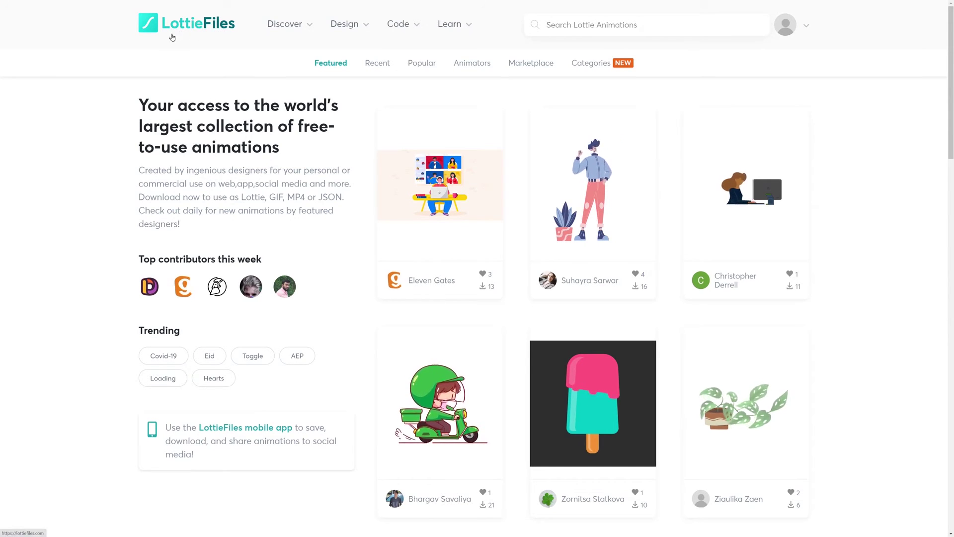
Copy the Lottie Animation URL of the Delivery Boy animation on LottieFiles and paste it as the preloader item's Lottie URL
{"action": "mouse_move", "coordinate": [298, 29]}
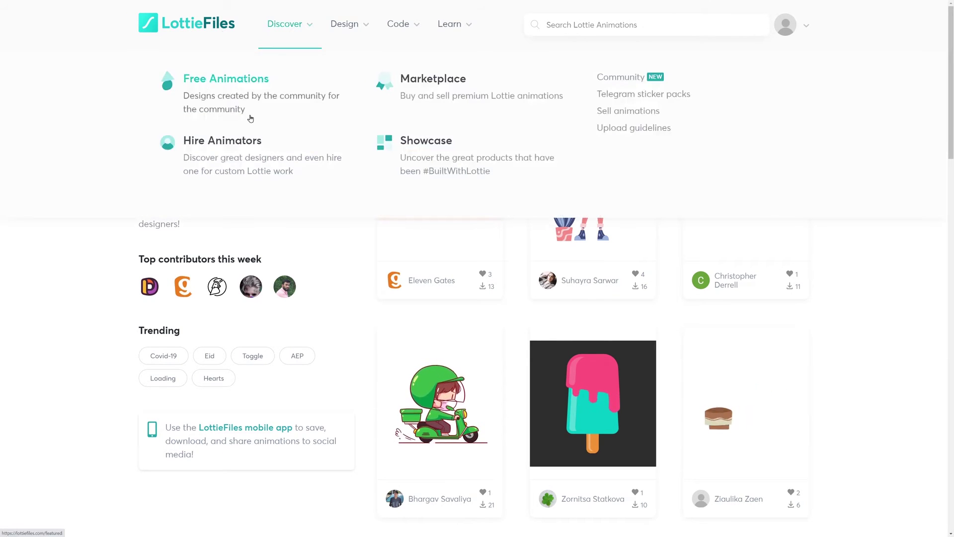
{"action": "scroll", "coordinate": [884, 305], "scroll_direction": "down", "scroll_amount": 3}
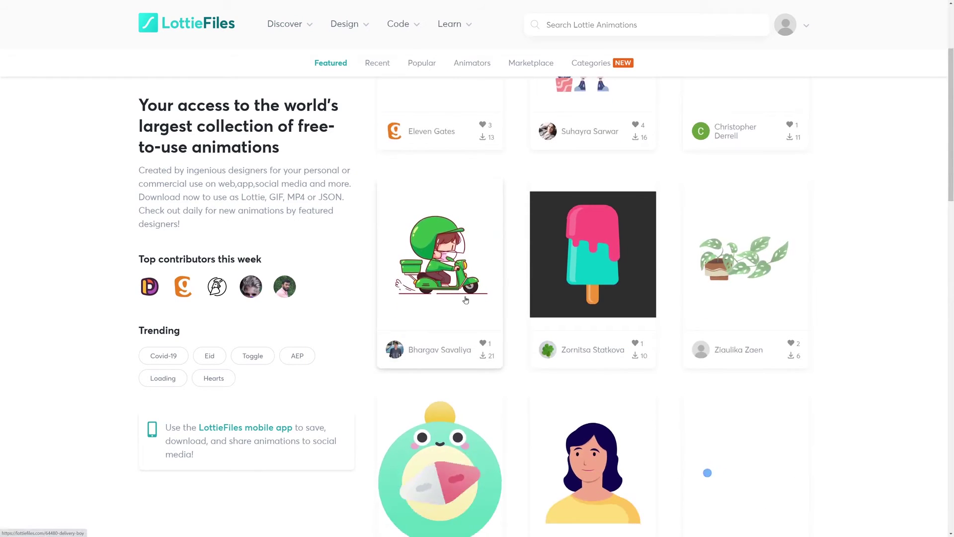
{"action": "left_click", "coordinate": [442, 267]}
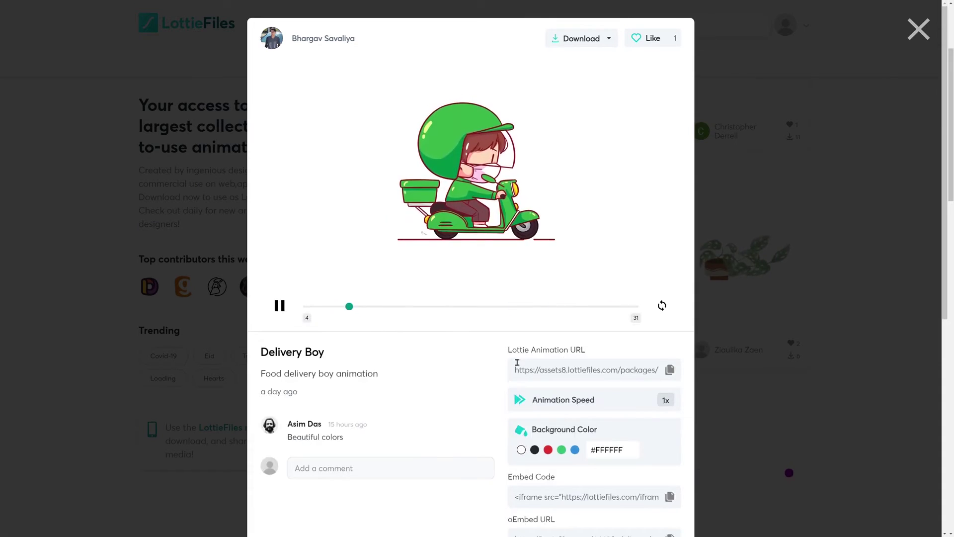
{"action": "left_click", "coordinate": [669, 370]}
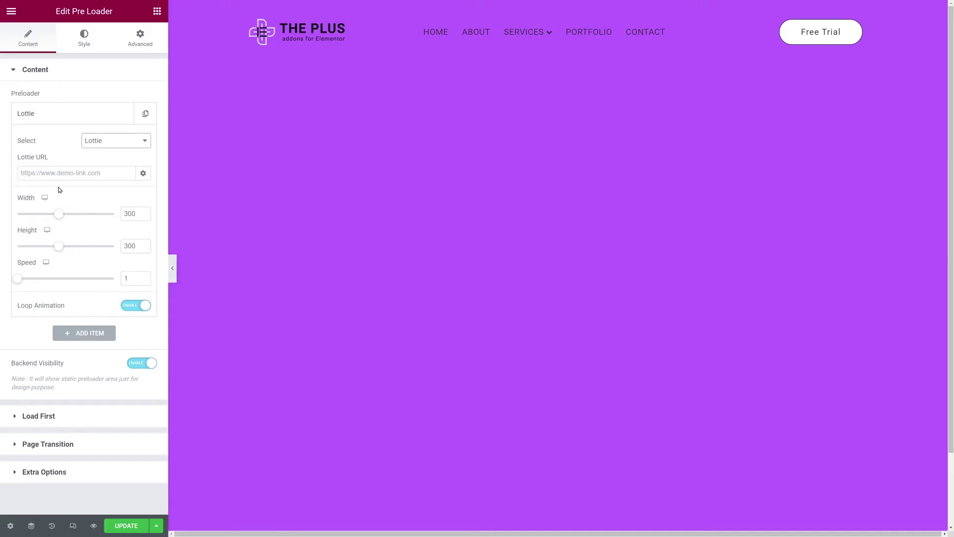
{"action": "left_click", "coordinate": [53, 173]}
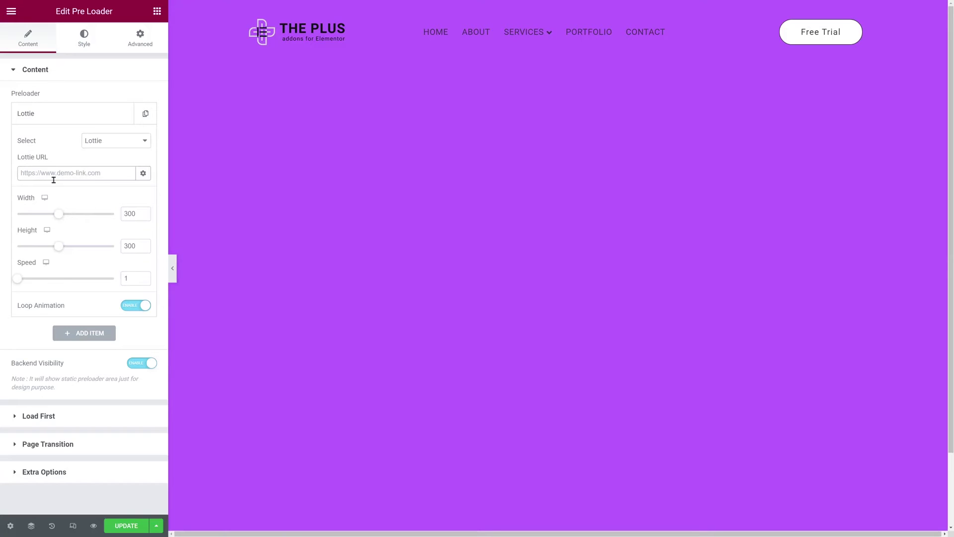
{"action": "key", "text": "ctrl+v"}
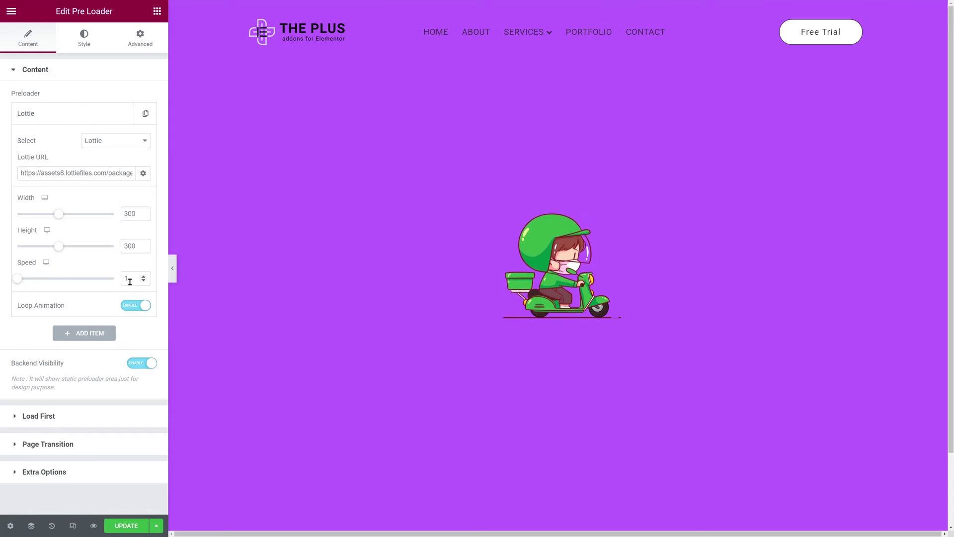
Set the Lottie animation's Speed to 4
{"action": "left_click", "coordinate": [144, 276]}
{"action": "left_click", "coordinate": [144, 276]}
{"action": "left_click", "coordinate": [144, 275]}
Switch the content type to Custom Code and paste in the HTML of the first spinner from the Loader website
{"action": "left_click", "coordinate": [114, 150]}
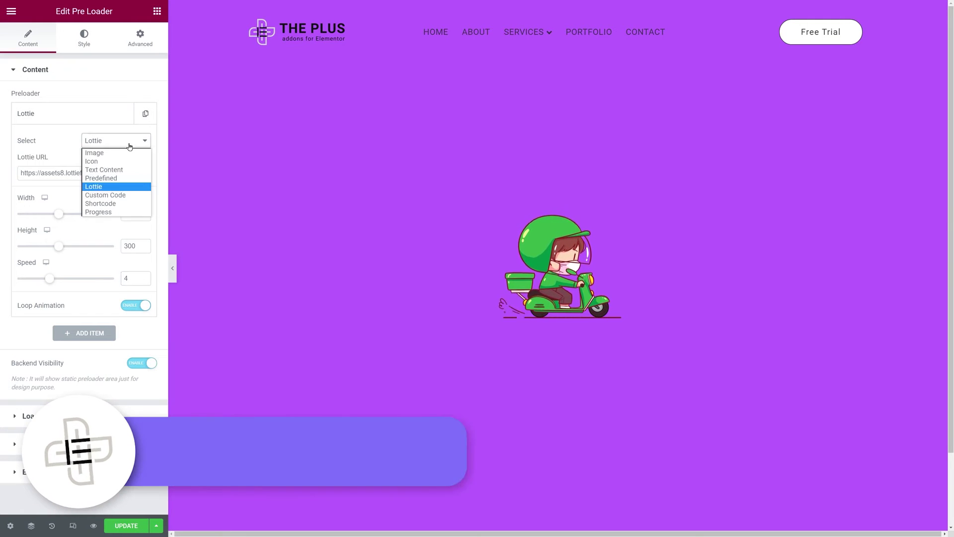
{"action": "left_click", "coordinate": [126, 193]}
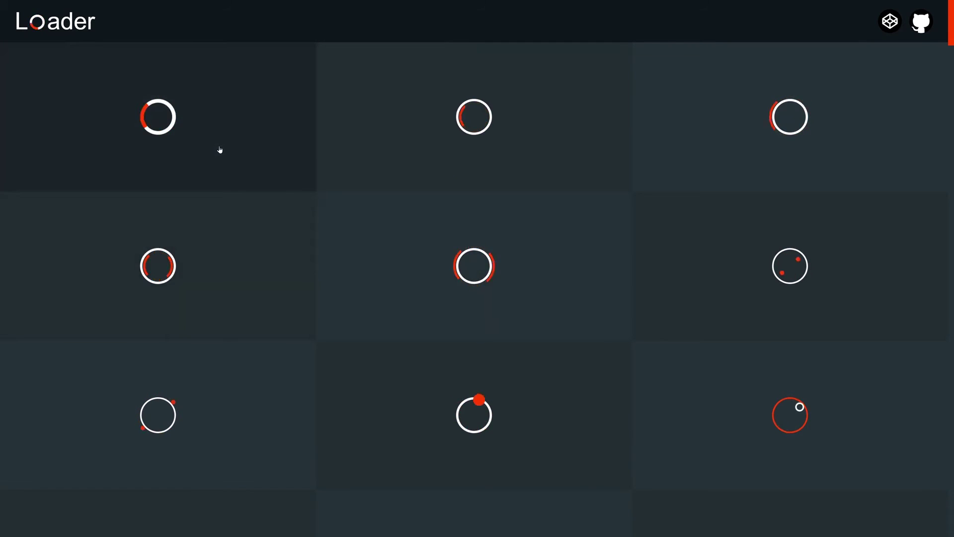
{"action": "left_click", "coordinate": [196, 141]}
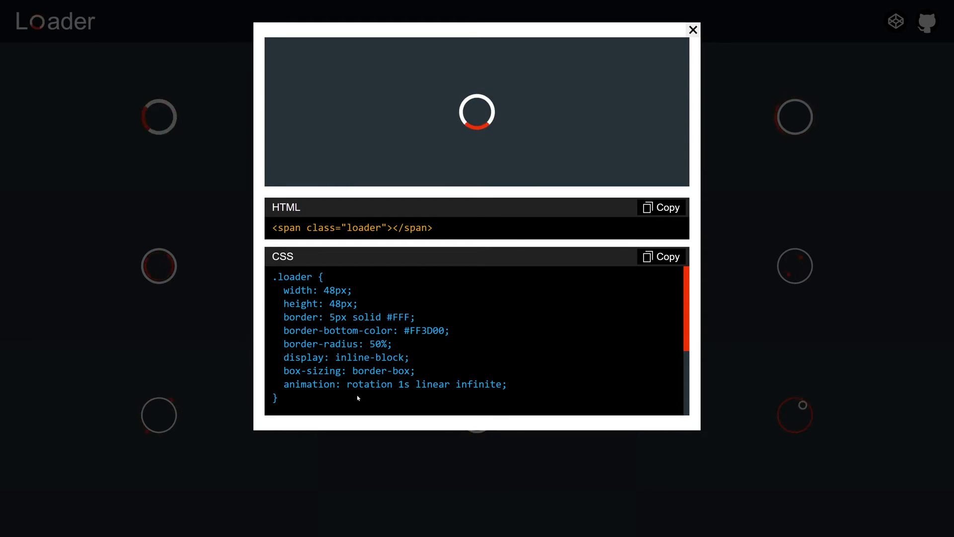
{"action": "left_click", "coordinate": [659, 211]}
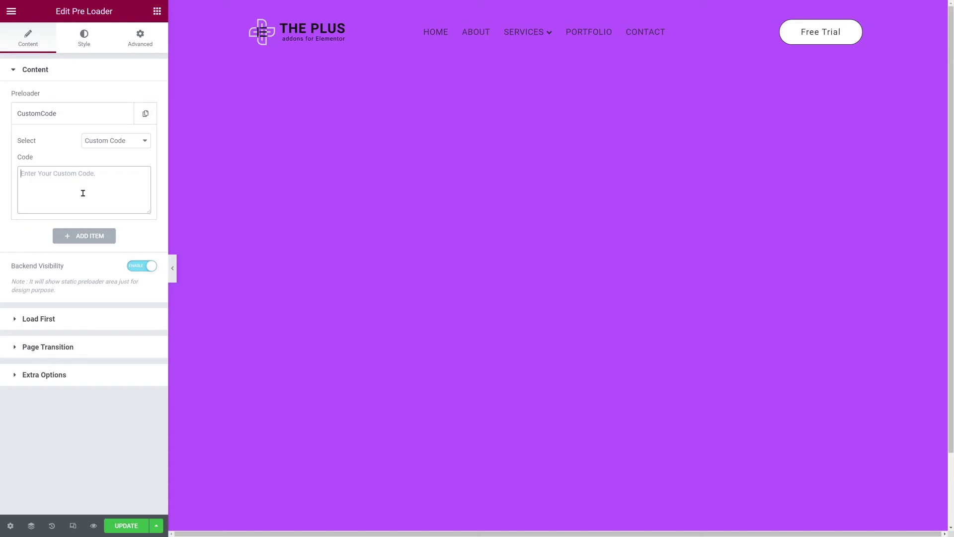
{"action": "key", "text": "ctrl+v"}
Add an empty <style></style> pair on a new line above the loader span in the custom code
{"action": "left_click", "coordinate": [20, 174]}
{"action": "key", "text": "Return"}
{"action": "key", "text": "Up"}
{"action": "type", "text": "<style></style>"}
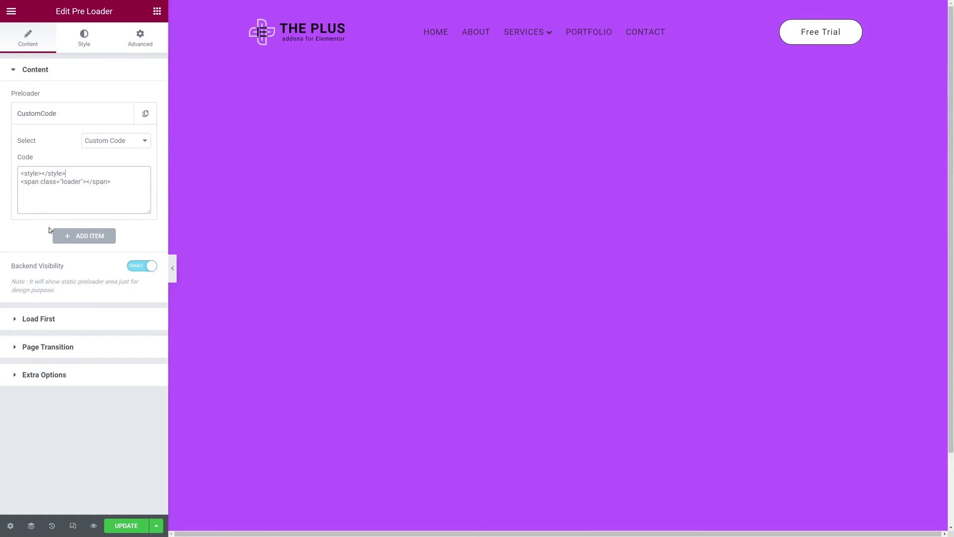
Copy the spinner's CSS from the Loader website and paste it between the style tags of the custom code
{"action": "key", "text": "alt+Tab"}
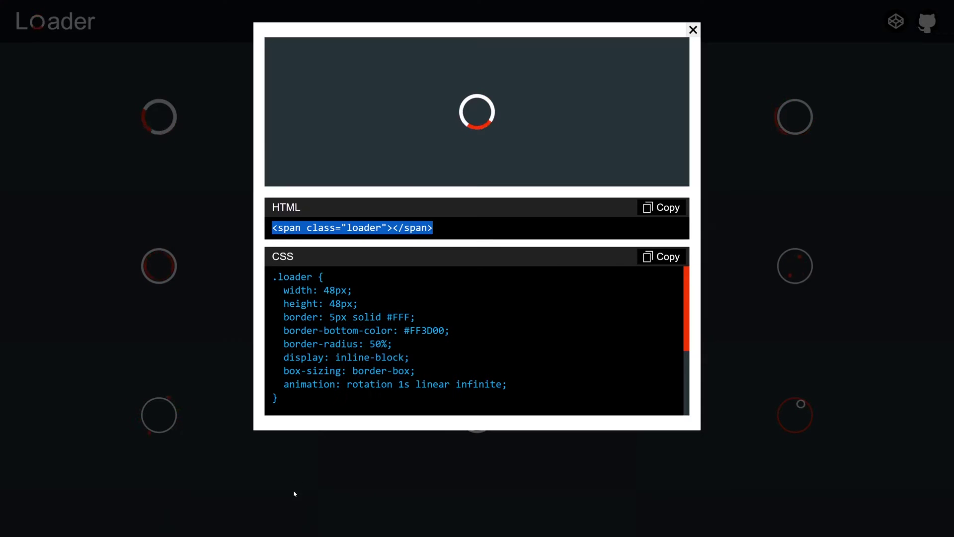
{"action": "left_click", "coordinate": [664, 257]}
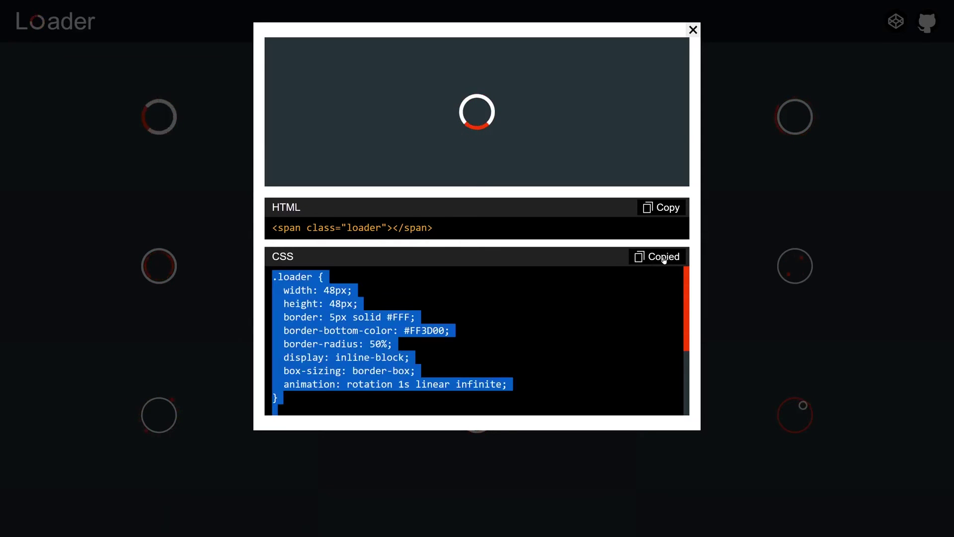
{"action": "key", "text": "alt+Tab"}
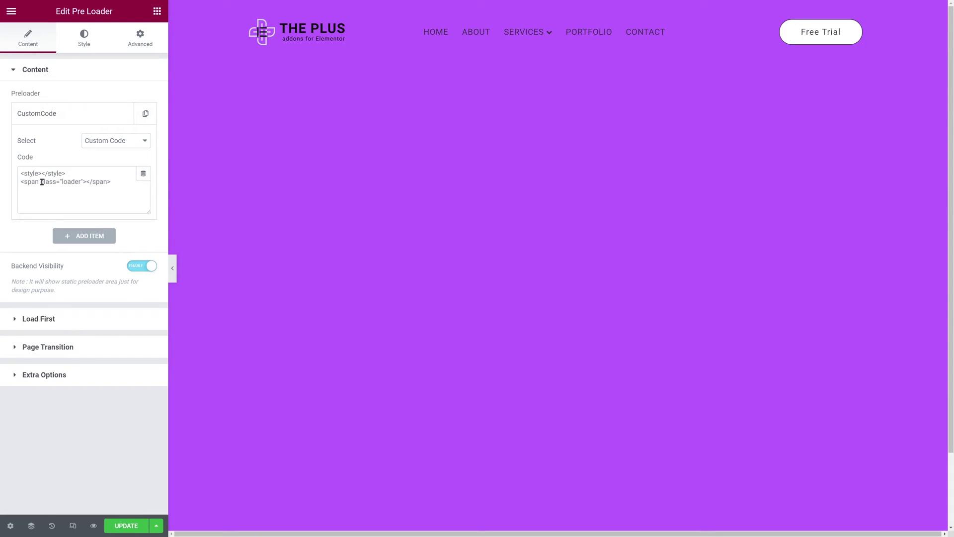
{"action": "left_click", "coordinate": [41, 172]}
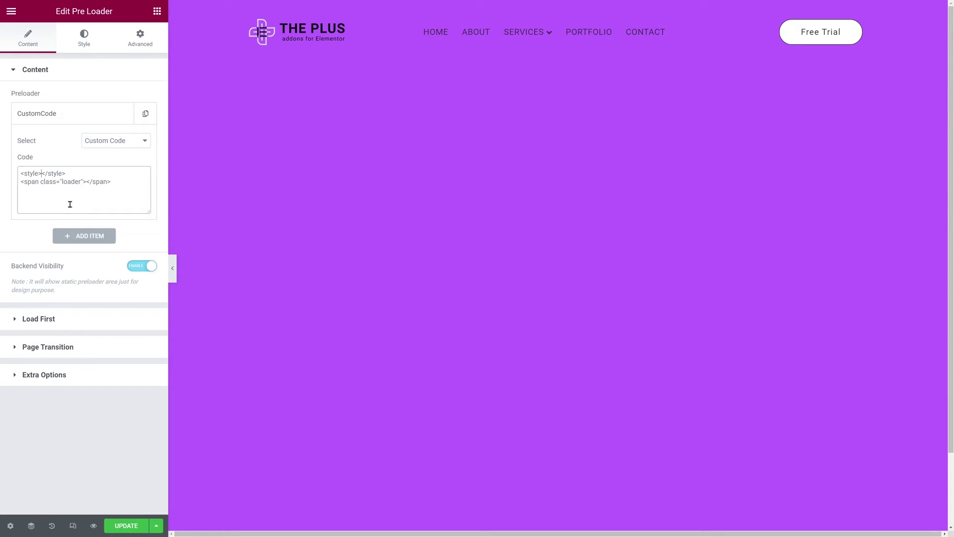
{"action": "key", "text": "ctrl+v"}
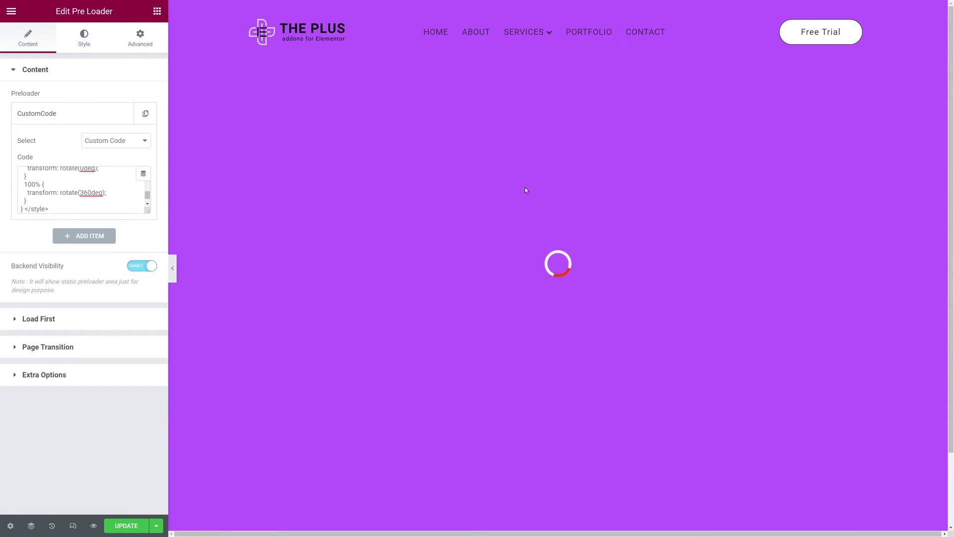
{"action": "scroll", "coordinate": [99, 194], "scroll_direction": "up", "scroll_amount": 5}
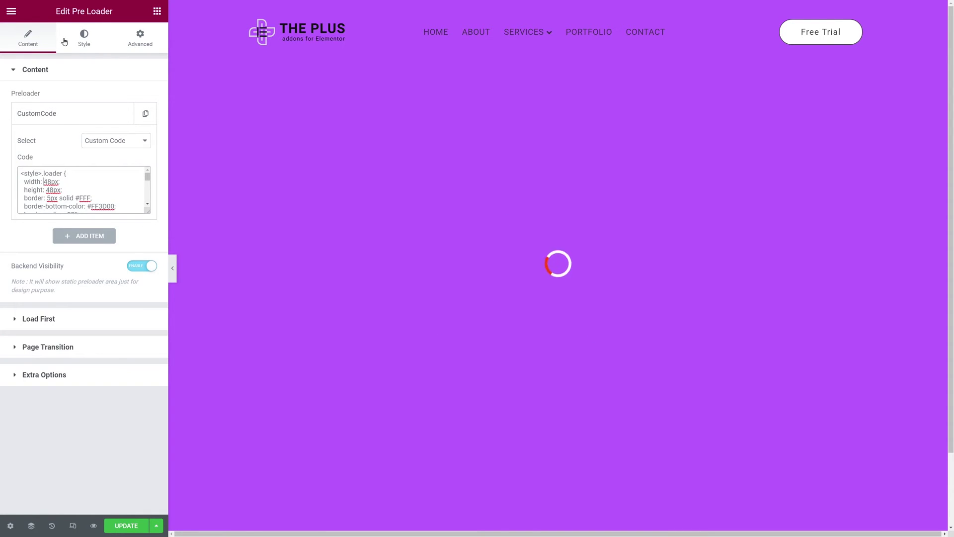
Check the widget's style sections for options that apply to custom code, collapsing the Image section
{"action": "left_click", "coordinate": [82, 39]}
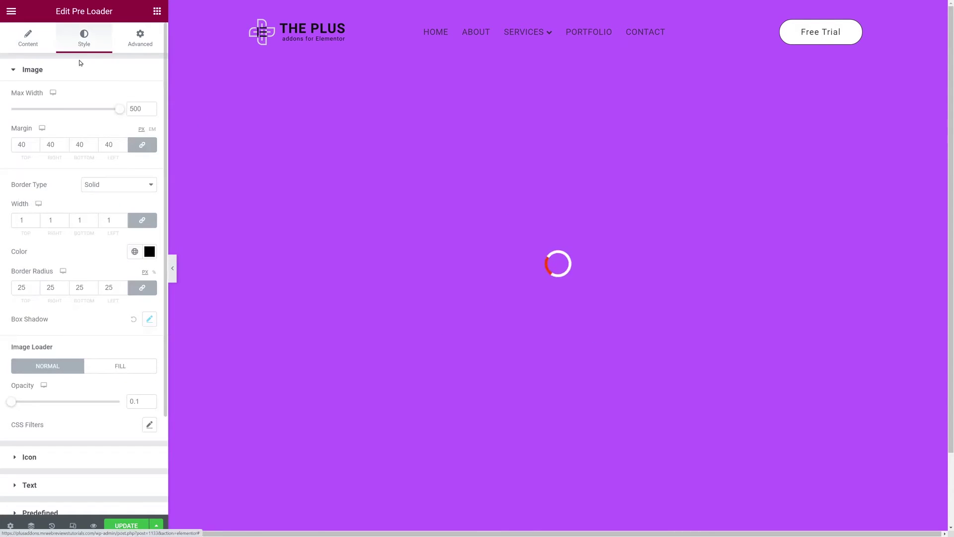
{"action": "left_click", "coordinate": [30, 72]}
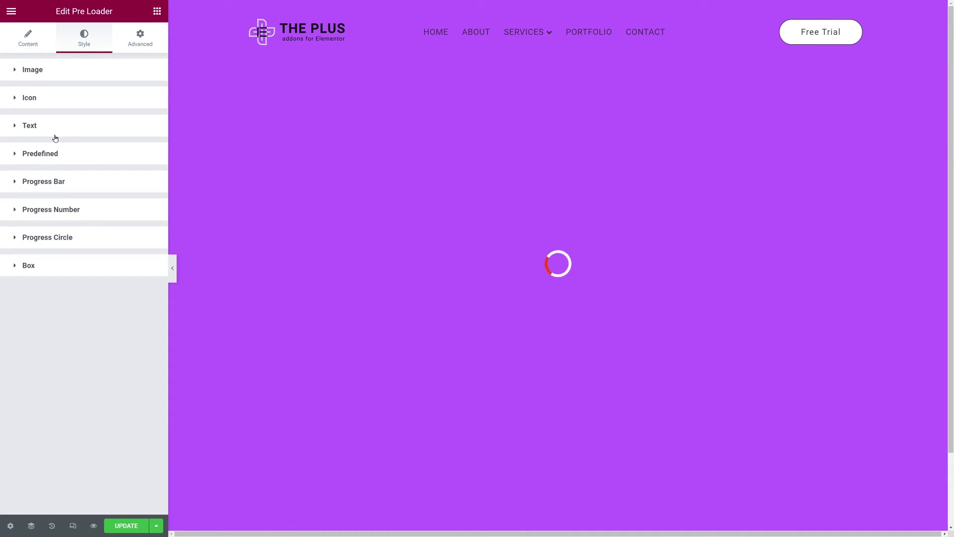
{"action": "left_click", "coordinate": [28, 38]}
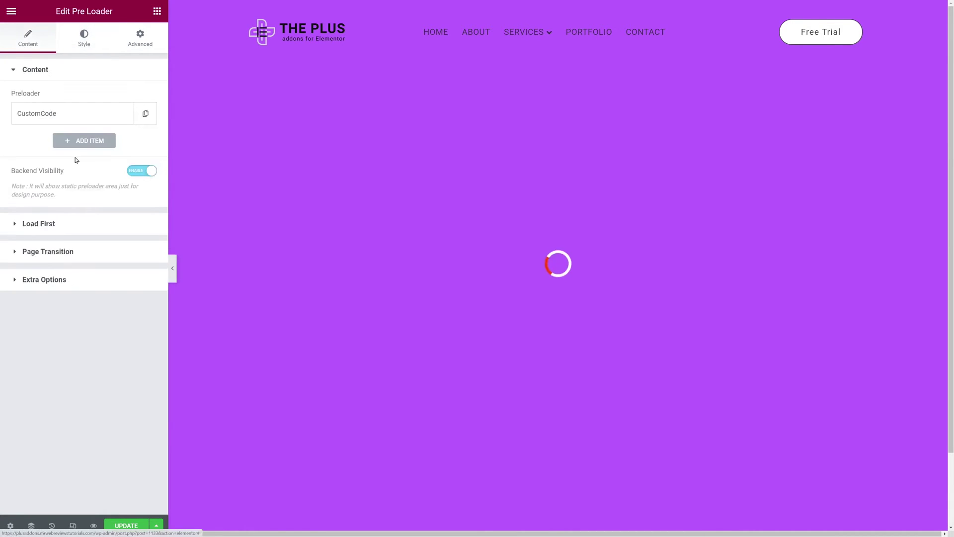
Set the loader's width and height to 148px in the preloader item's custom CSS
{"action": "left_click", "coordinate": [56, 117]}
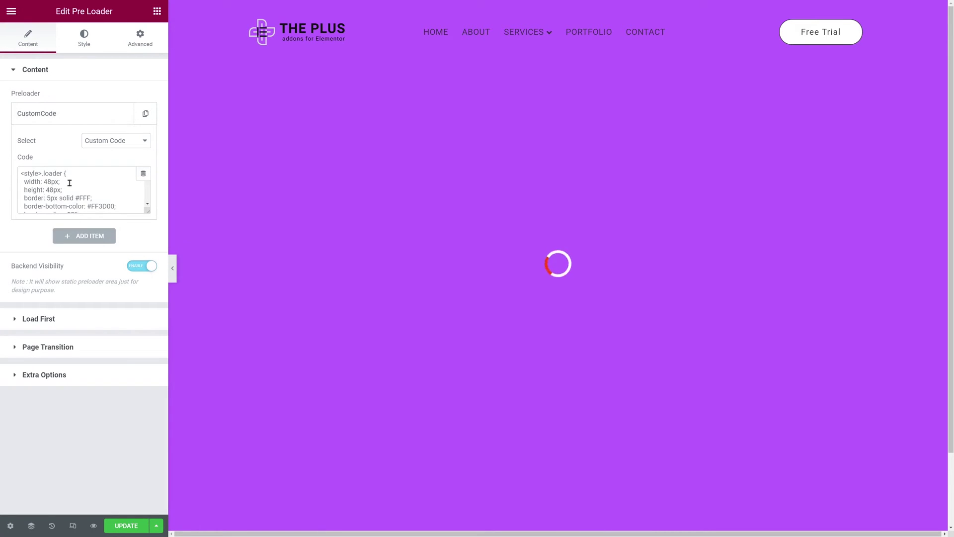
{"action": "left_click", "coordinate": [43, 182]}
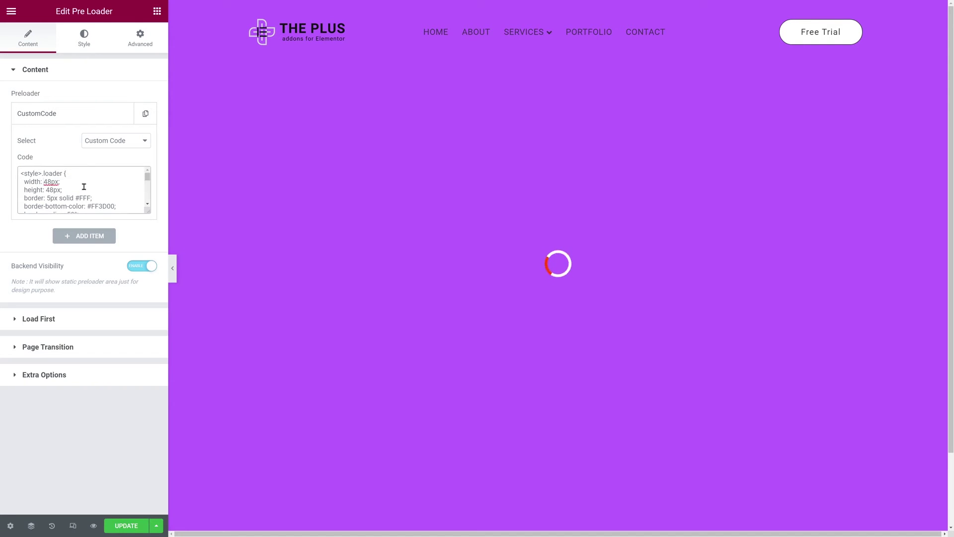
{"action": "type", "text": "1"}
{"action": "key", "text": "Down"}
{"action": "type", "text": "1"}
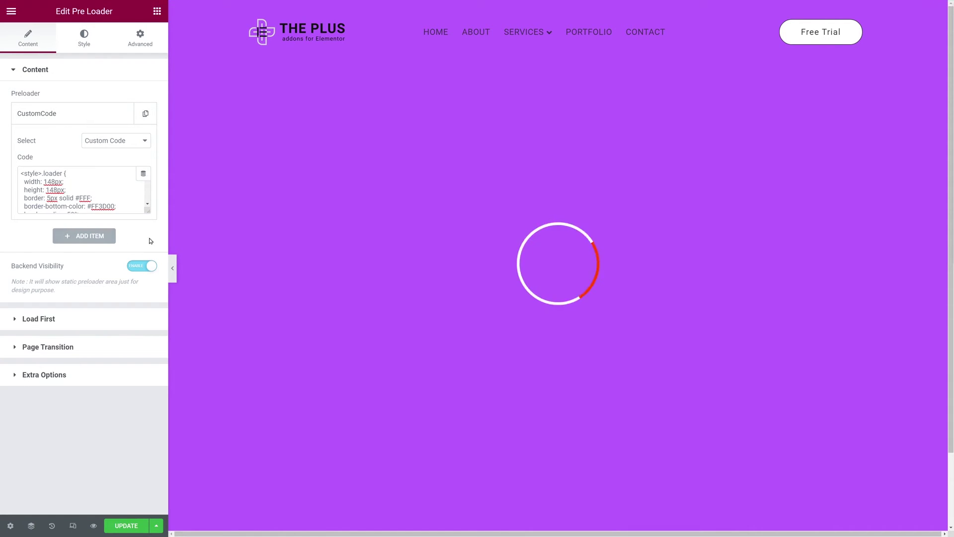
Switch the content type to Shortcode and paste in the saved Pre Loader template's shortcode, [elementor-template id="34524"]
{"action": "left_click", "coordinate": [138, 143]}
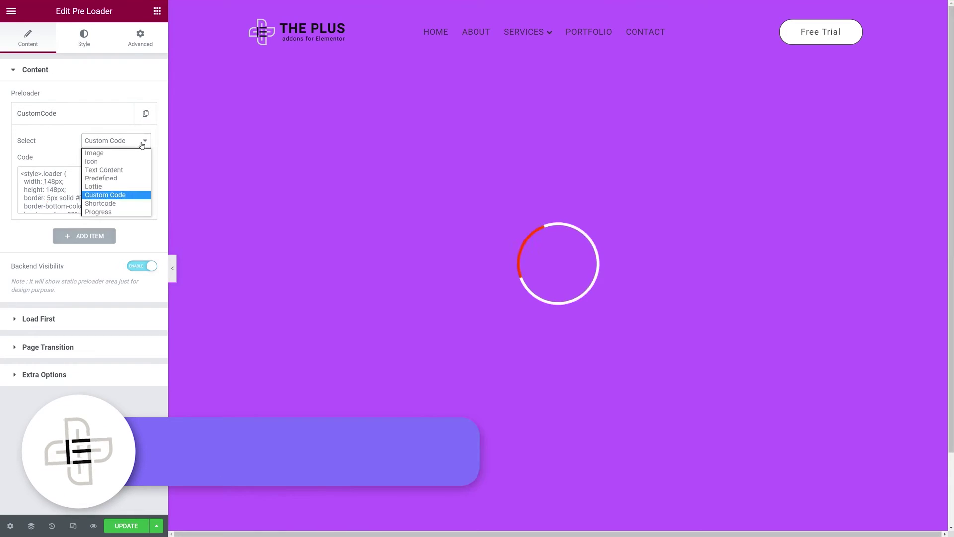
{"action": "left_click", "coordinate": [126, 204]}
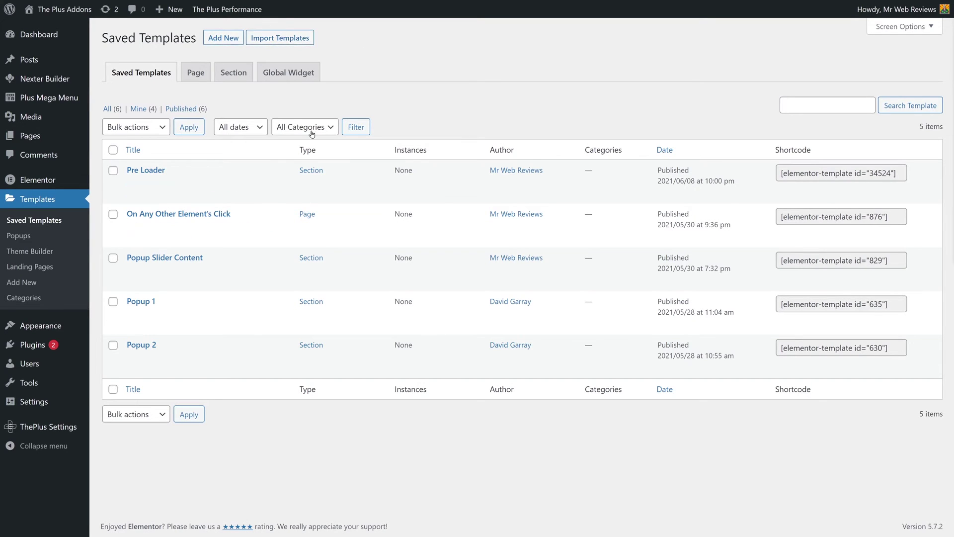
{"action": "left_click", "coordinate": [828, 174]}
{"action": "right_click", "coordinate": [838, 174]}
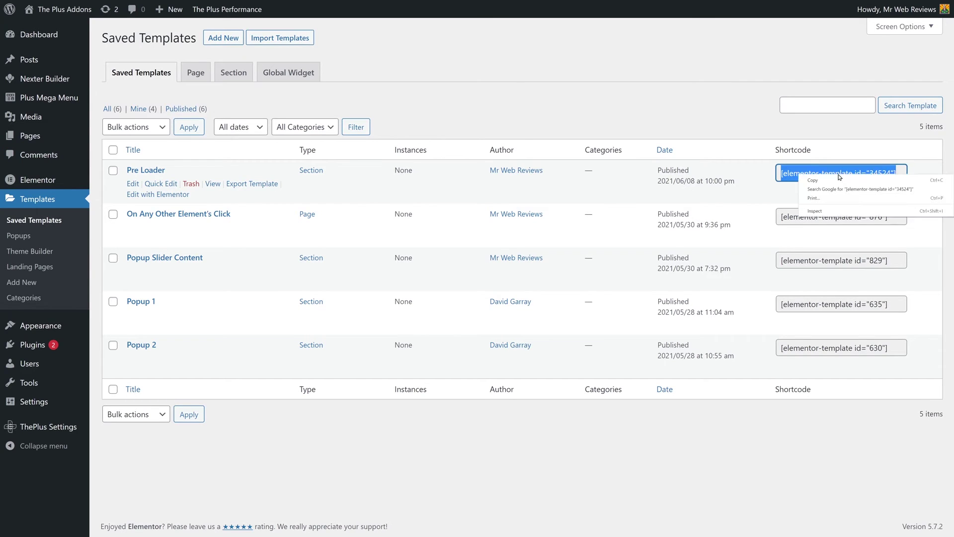
{"action": "left_click", "coordinate": [850, 180]}
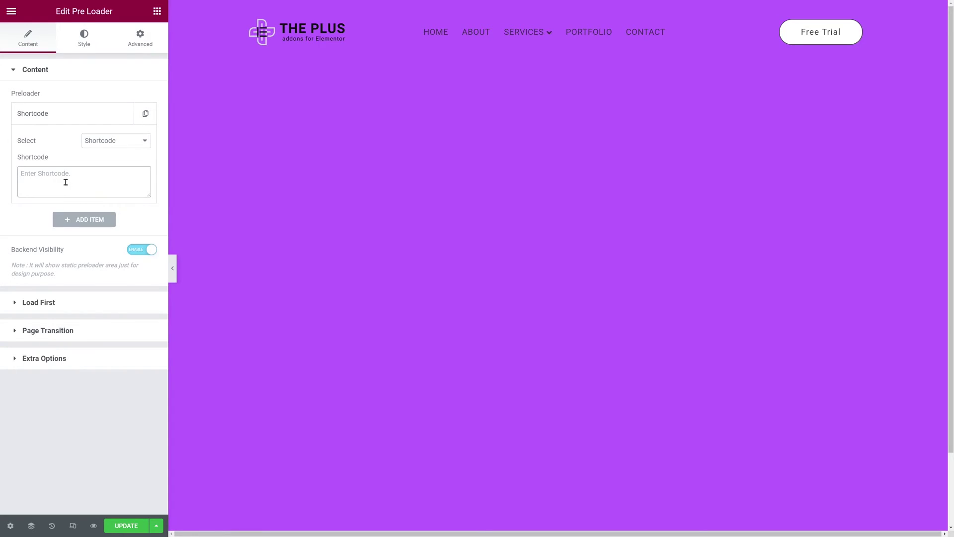
{"action": "left_click", "coordinate": [57, 184]}
{"action": "key", "text": "ctrl+v"}
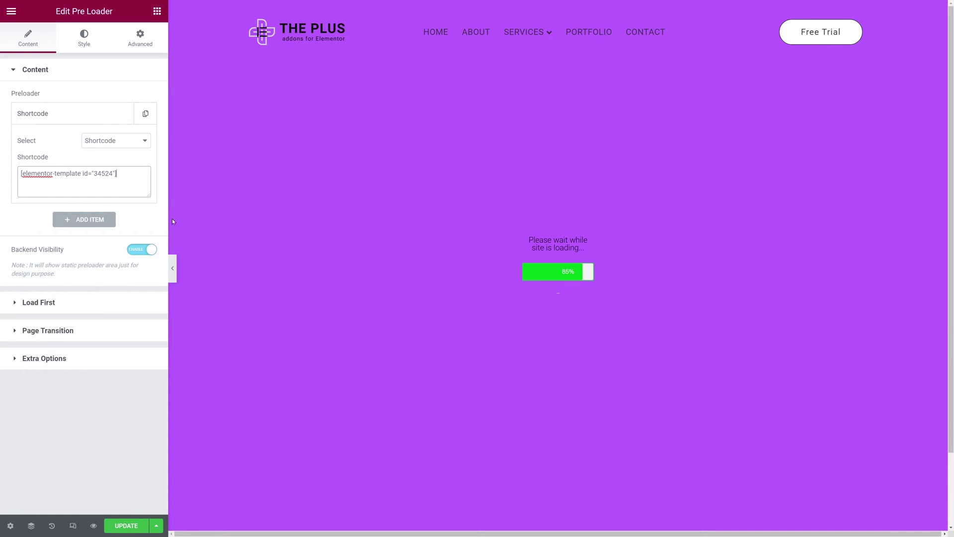
Switch the preloader item's content type to Progress and review the available layouts, keeping Layout 1
{"action": "left_click", "coordinate": [102, 141]}
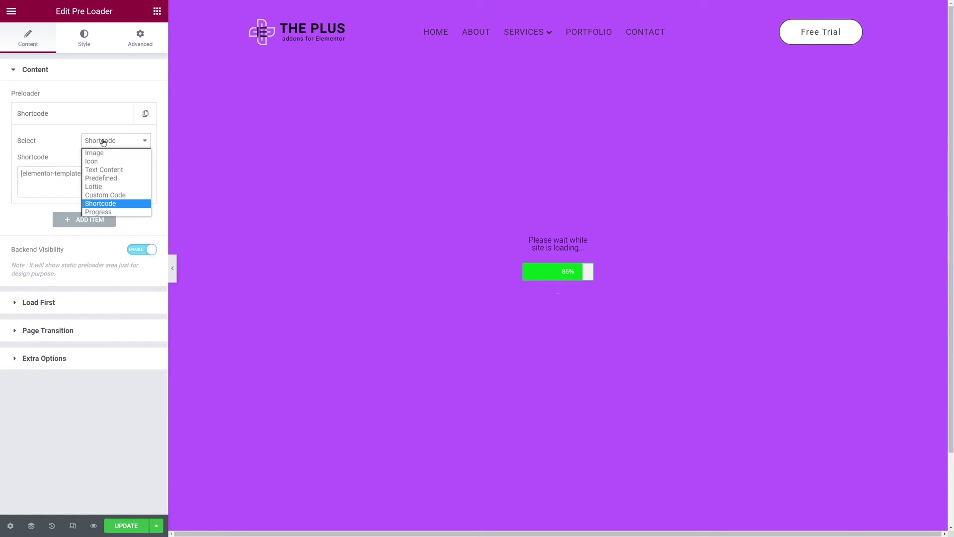
{"action": "left_click", "coordinate": [111, 212]}
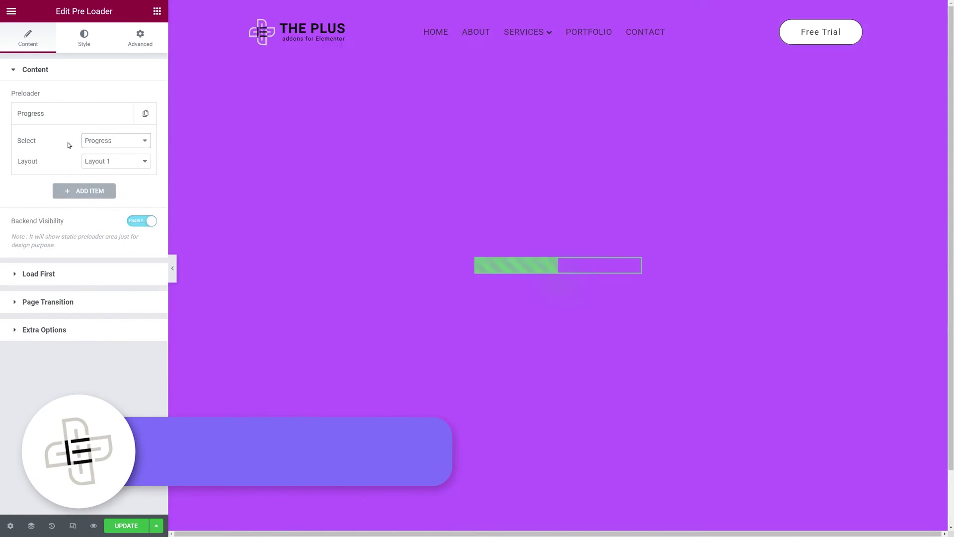
{"action": "left_click", "coordinate": [132, 165]}
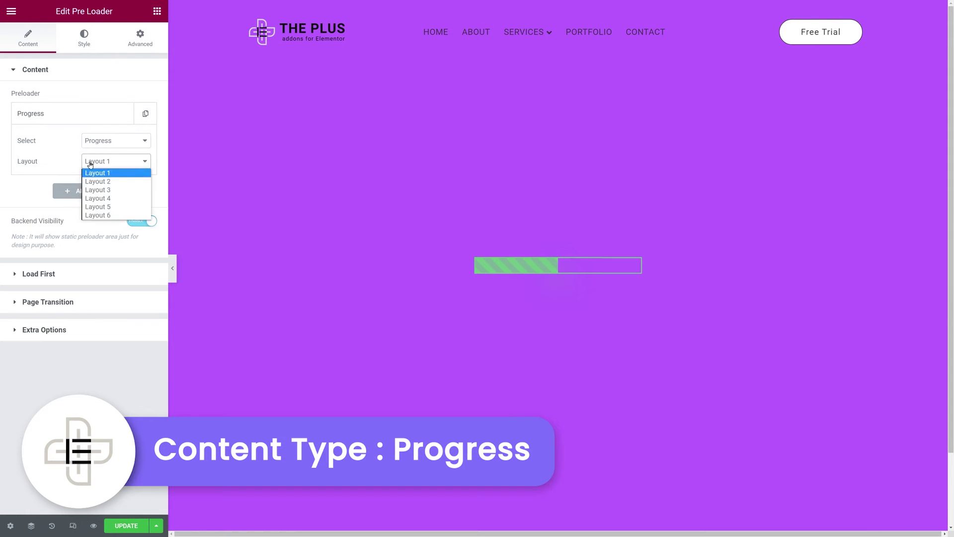
{"action": "left_click", "coordinate": [69, 161]}
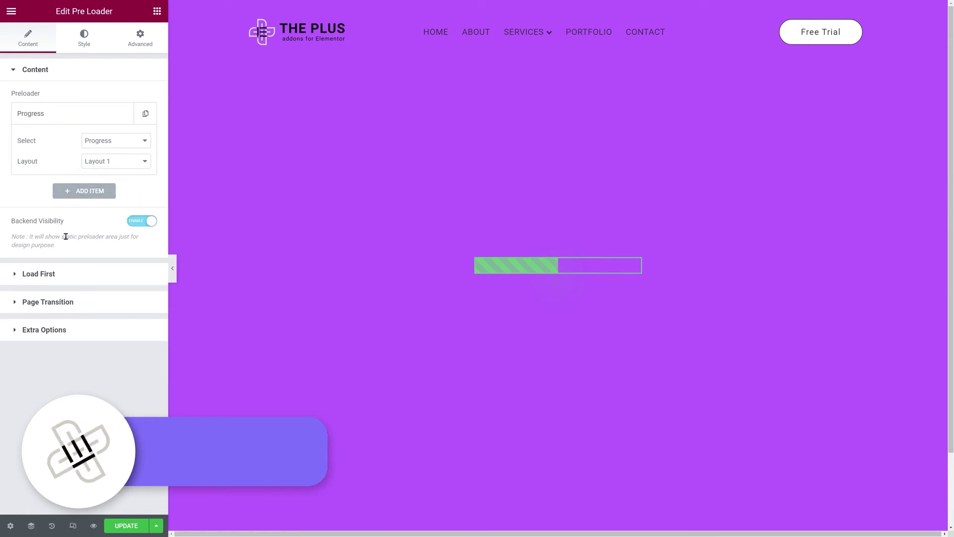
{"action": "left_click", "coordinate": [133, 156]}
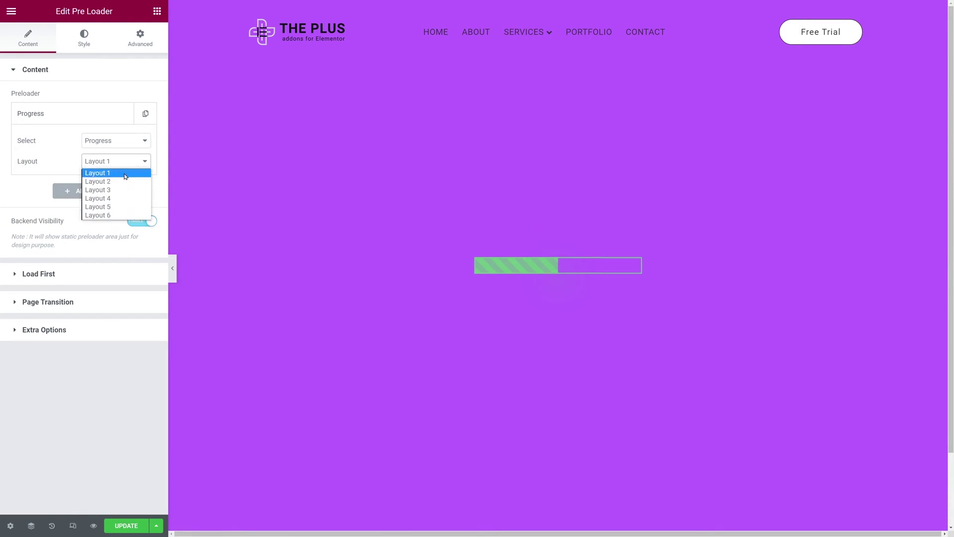
{"action": "left_click", "coordinate": [75, 153]}
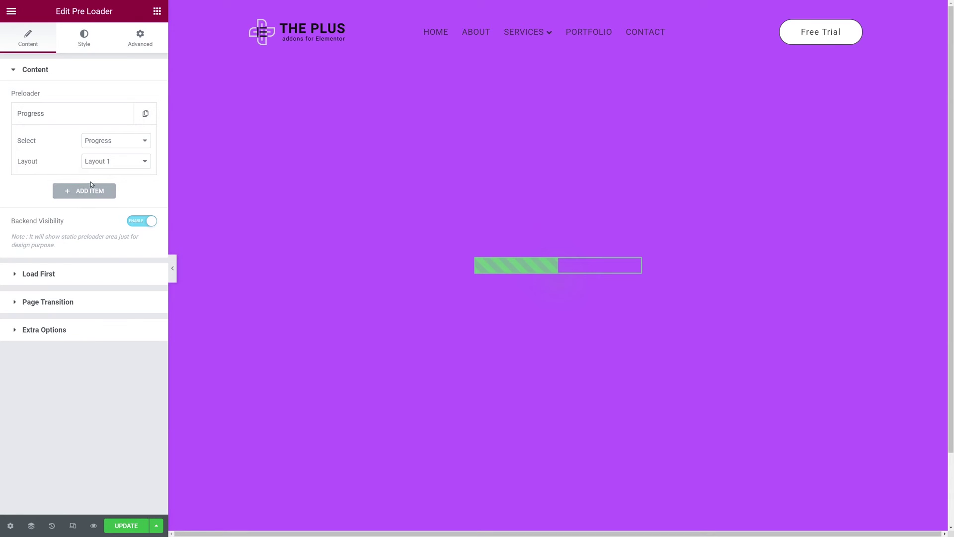
{"action": "left_click", "coordinate": [135, 166]}
{"action": "left_click", "coordinate": [136, 166]}
{"action": "left_click", "coordinate": [48, 155]}
In the Progress Bar style settings, set the bar's width to 448 px and its height to 37
{"action": "left_click", "coordinate": [89, 40]}
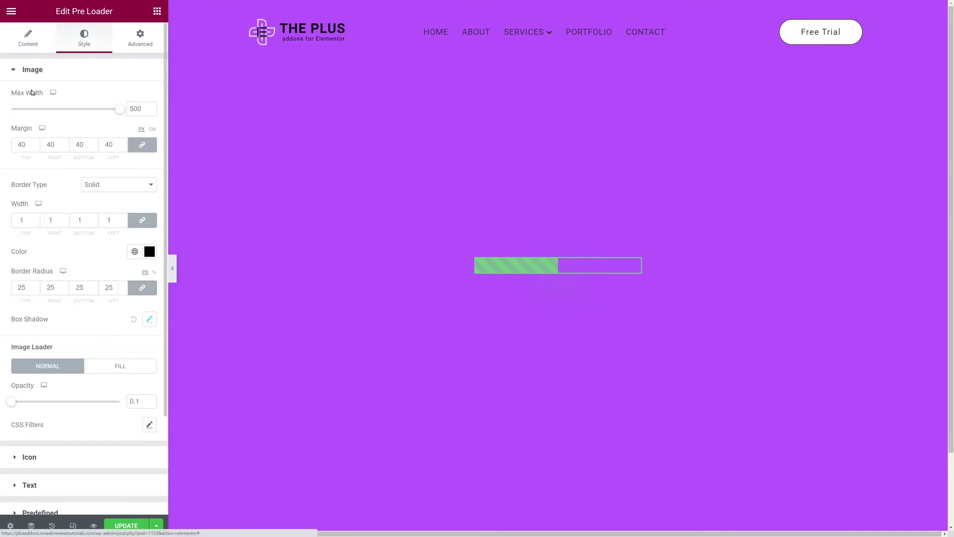
{"action": "left_click", "coordinate": [31, 71]}
{"action": "left_click", "coordinate": [39, 181]}
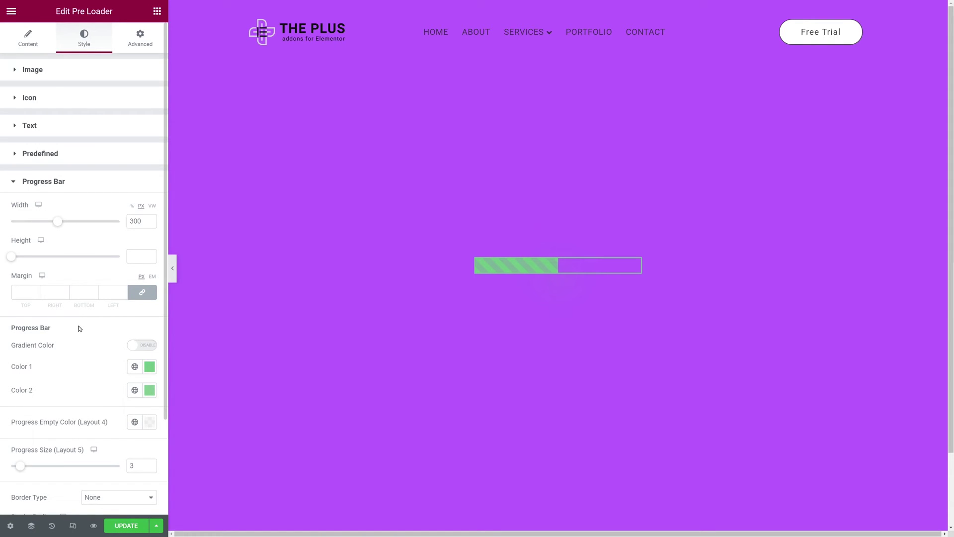
{"action": "scroll", "coordinate": [79, 329], "scroll_direction": "down", "scroll_amount": 2}
{"action": "scroll", "coordinate": [80, 328], "scroll_direction": "down", "scroll_amount": 1}
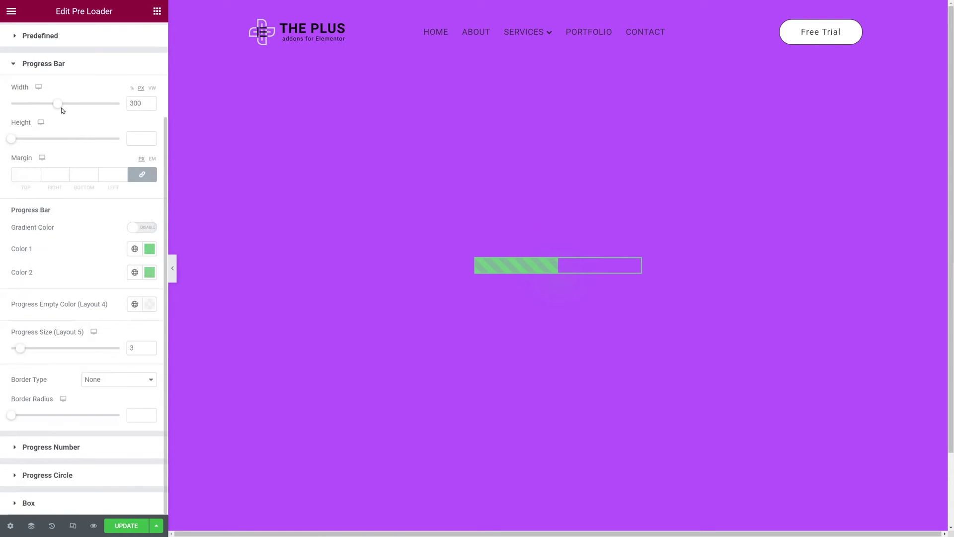
{"action": "left_click_drag", "start_coordinate": [59, 106], "coordinate": [81, 106]}
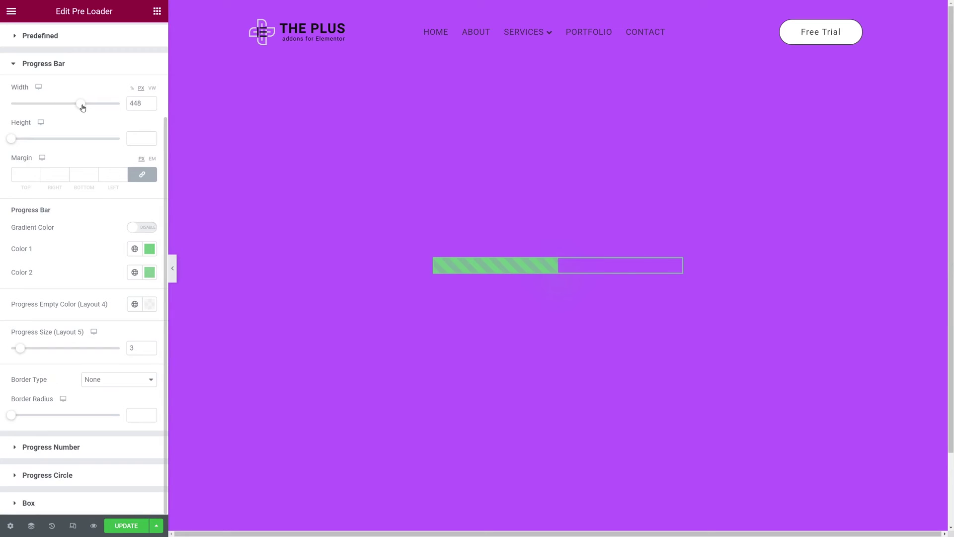
{"action": "left_click_drag", "start_coordinate": [12, 139], "coordinate": [17, 141]}
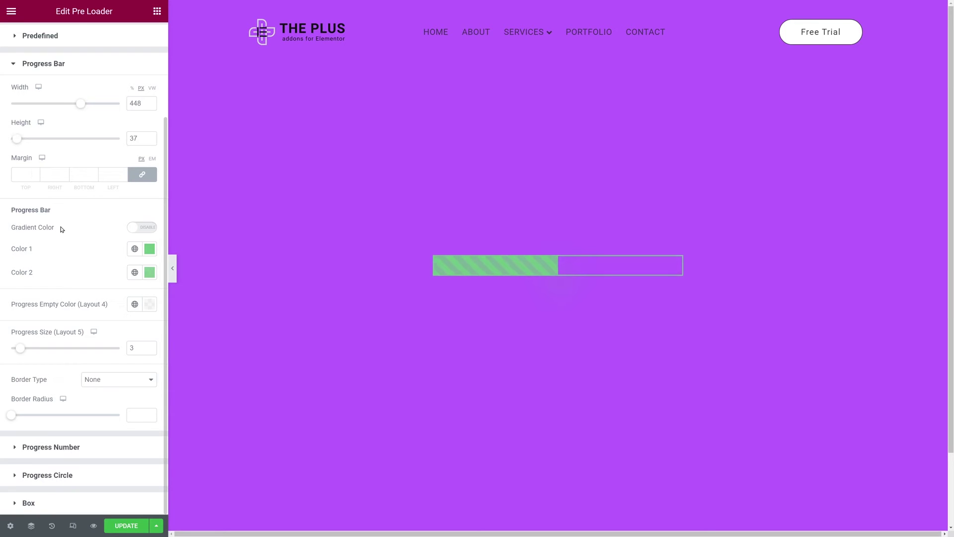
Try the progress bar's gradient color option, switch it back off, and set Color 1 to red #FF0000
{"action": "left_click", "coordinate": [142, 227]}
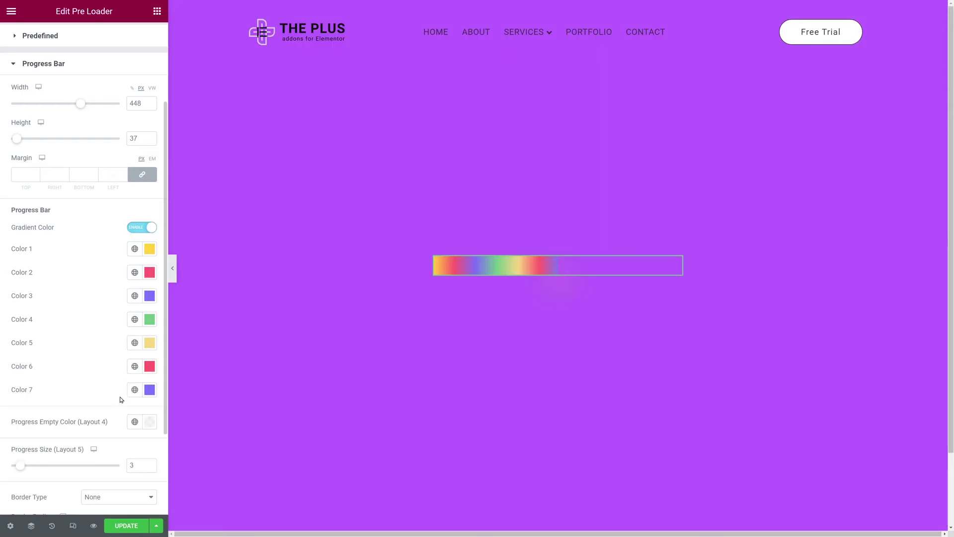
{"action": "left_click", "coordinate": [150, 227]}
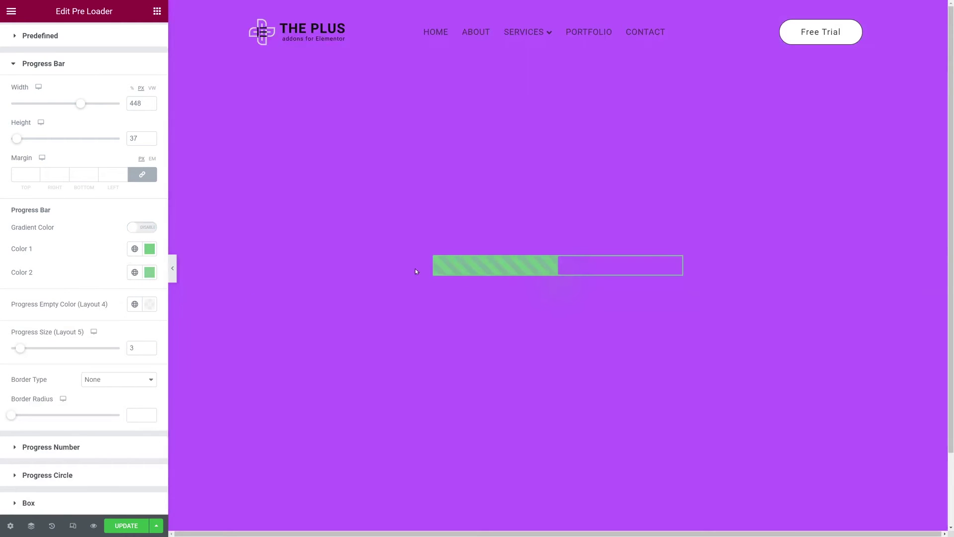
{"action": "left_click", "coordinate": [150, 249]}
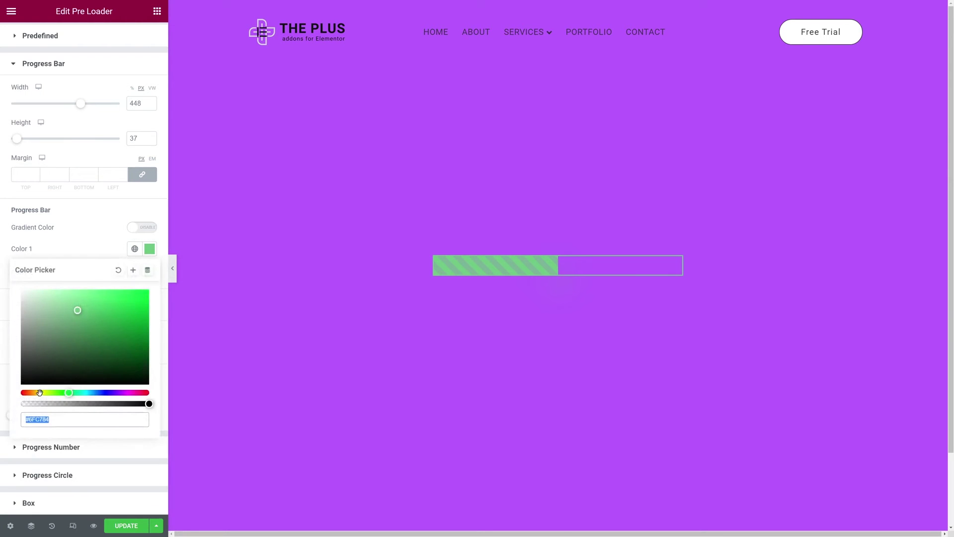
{"action": "left_click_drag", "start_coordinate": [40, 393], "coordinate": [21, 392]}
{"action": "type", "text": "#FF0000"}
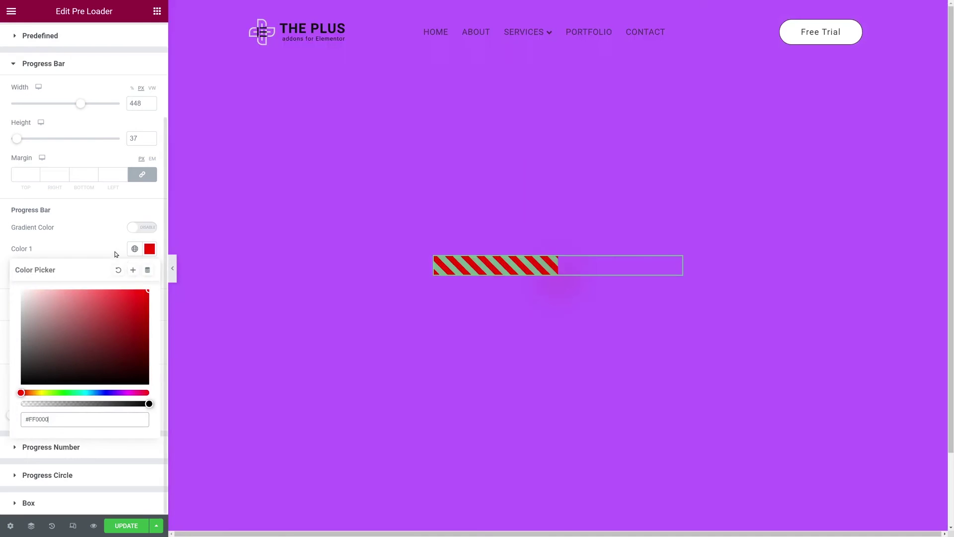
{"action": "left_click", "coordinate": [114, 254]}
Set the progress bar's Color 2 to yellow #FFF600D4
{"action": "left_click", "coordinate": [149, 272]}
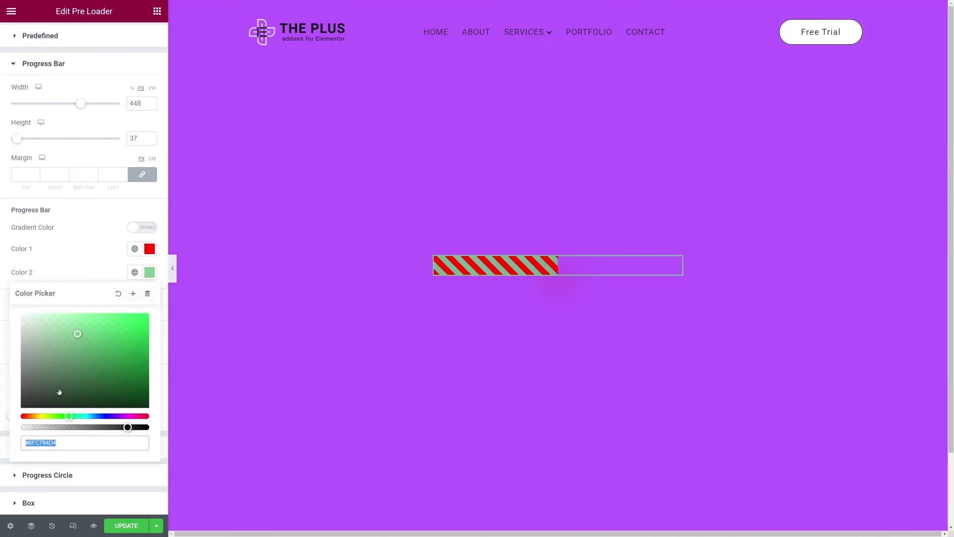
{"action": "left_click", "coordinate": [41, 416]}
{"action": "left_click_drag", "start_coordinate": [102, 374], "coordinate": [158, 309]}
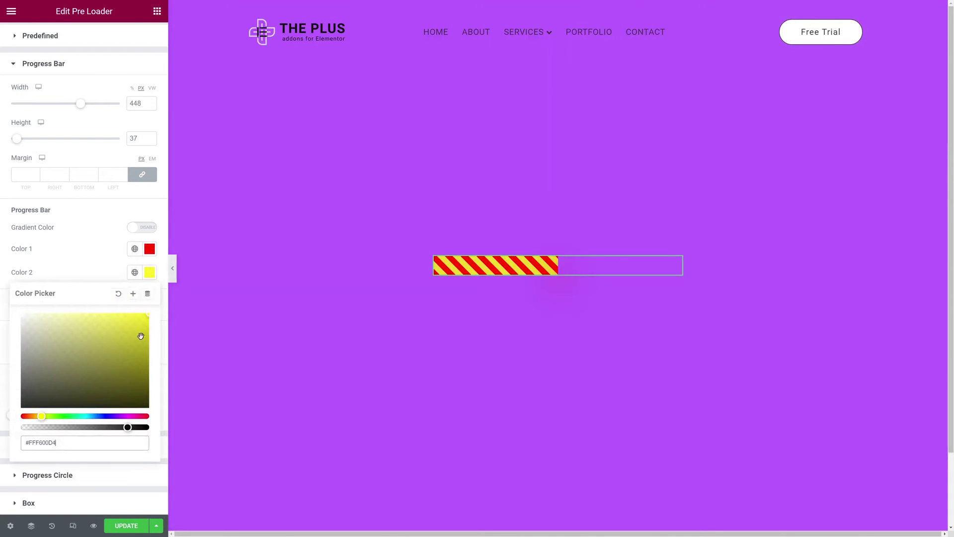
{"action": "left_click", "coordinate": [101, 268]}
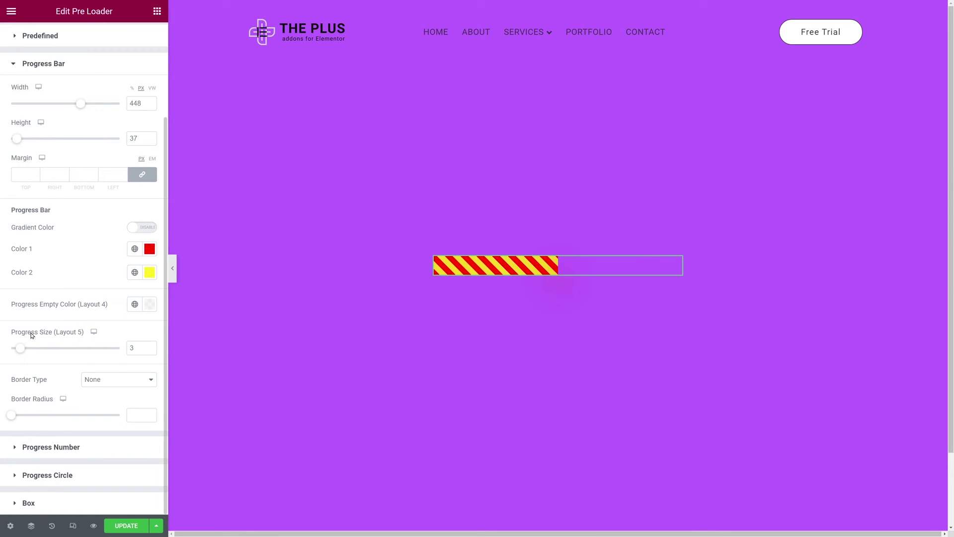
Give the progress bar a solid yellow border with a width of 2 on all sides
{"action": "left_click", "coordinate": [149, 383]}
{"action": "left_click", "coordinate": [122, 399]}
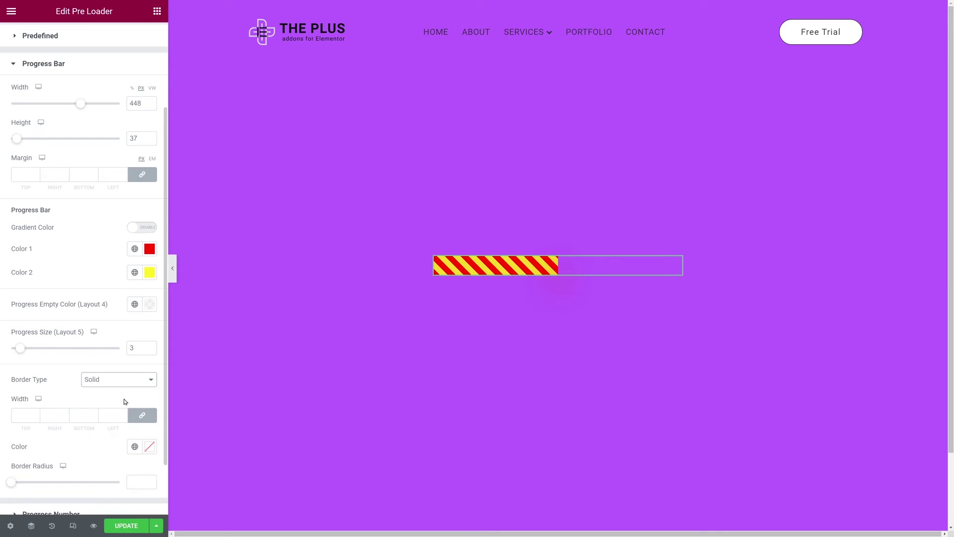
{"action": "scroll", "coordinate": [112, 389], "scroll_direction": "down", "scroll_amount": 2}
{"action": "left_click", "coordinate": [22, 349]}
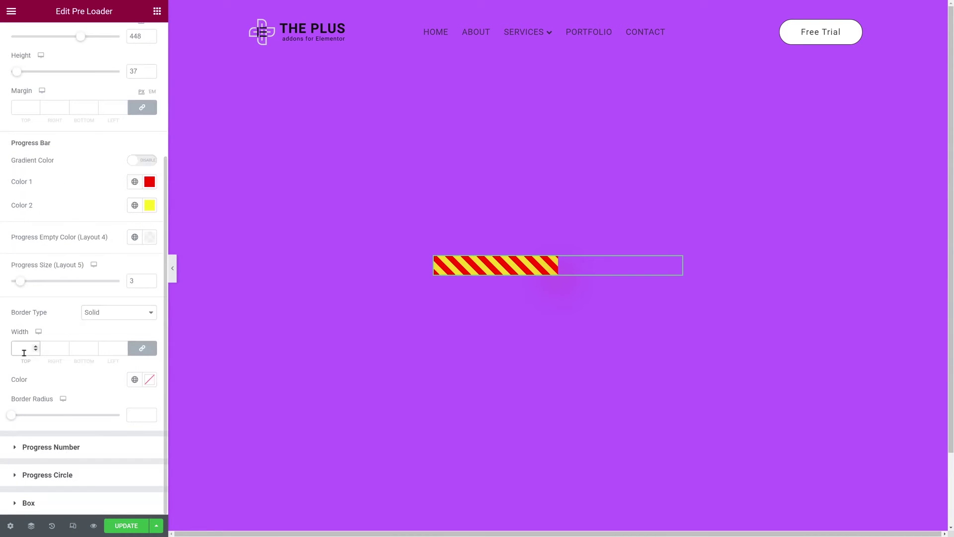
{"action": "left_click", "coordinate": [147, 380]}
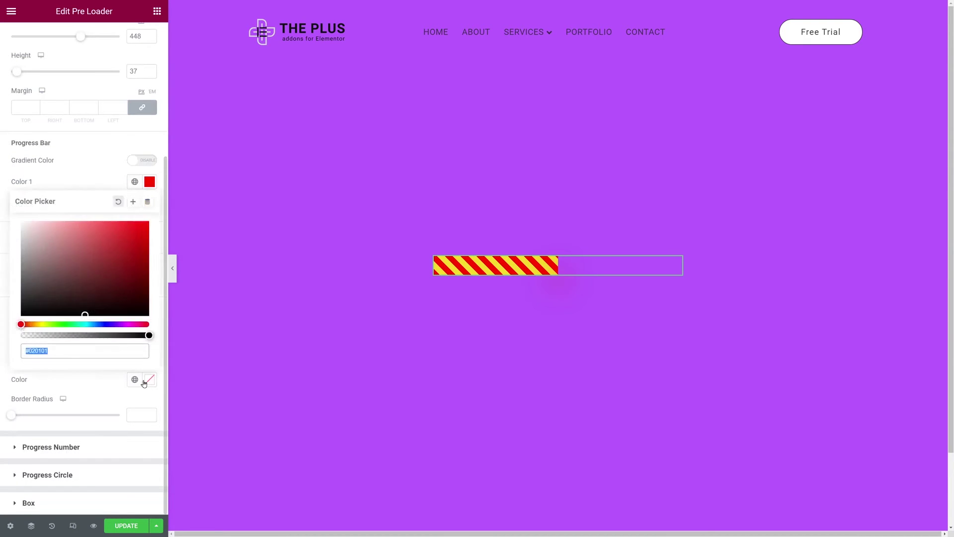
{"action": "left_click", "coordinate": [39, 324]}
{"action": "mouse_move", "coordinate": [98, 267]}
{"action": "left_mouse_down"}
{"action": "mouse_move", "coordinate": [138, 246]}
{"action": "mouse_move", "coordinate": [166, 210]}
{"action": "left_mouse_up"}
{"action": "left_click", "coordinate": [74, 388]}
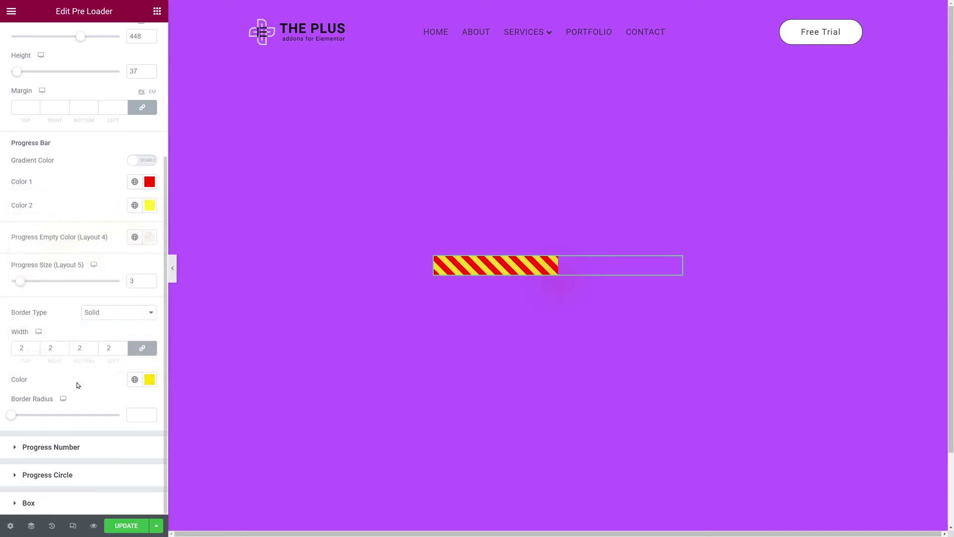
Round the progress bar with a border radius of 15, and update and preview the page
{"action": "left_click_drag", "start_coordinate": [11, 416], "coordinate": [27, 422]}
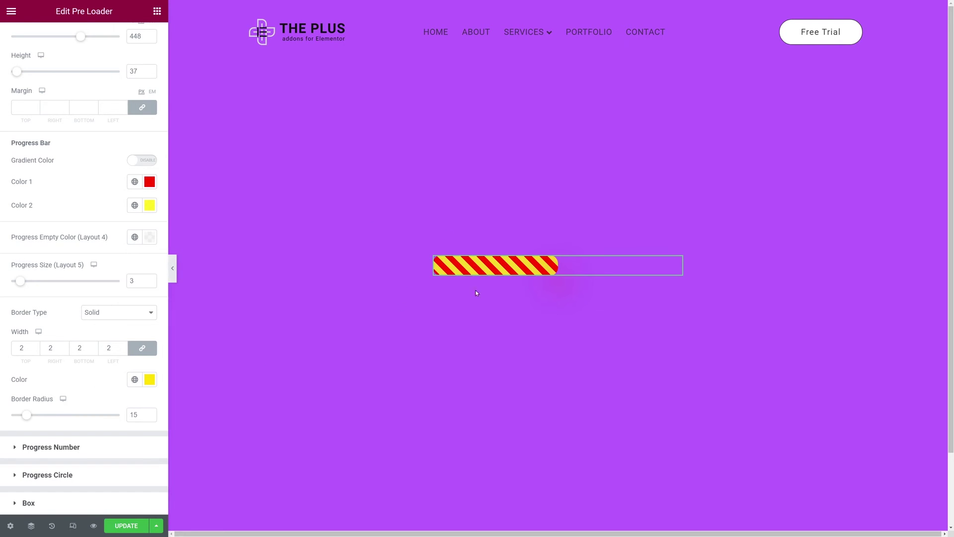
{"action": "left_click", "coordinate": [124, 526]}
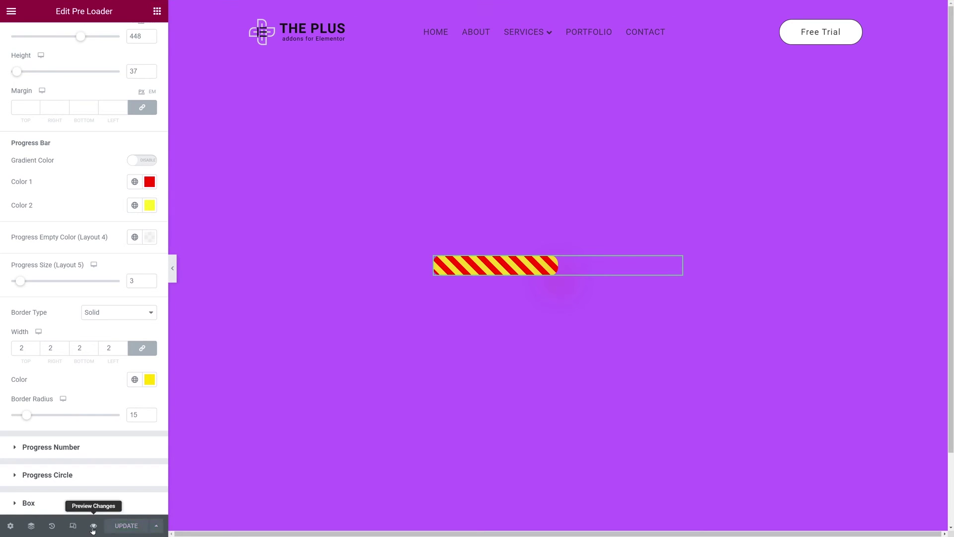
{"action": "left_click", "coordinate": [93, 526]}
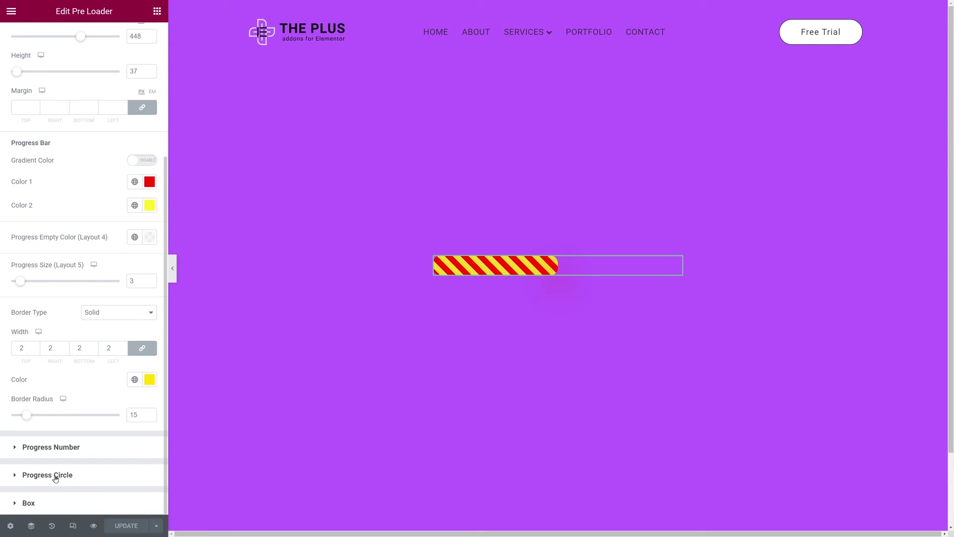
Check the Progress Number style options and change the progress layout to Layout 3
{"action": "left_click", "coordinate": [61, 449]}
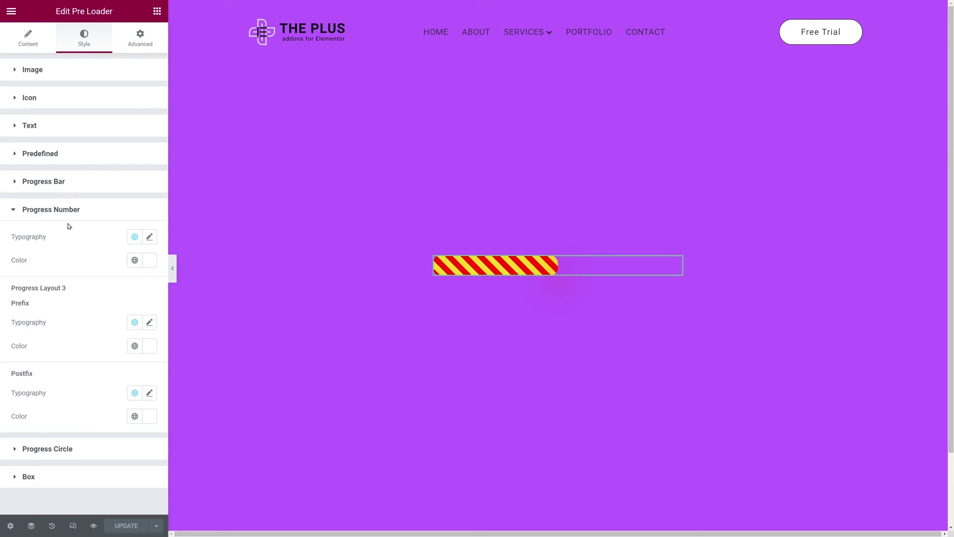
{"action": "left_click", "coordinate": [28, 37]}
{"action": "left_click", "coordinate": [139, 163]}
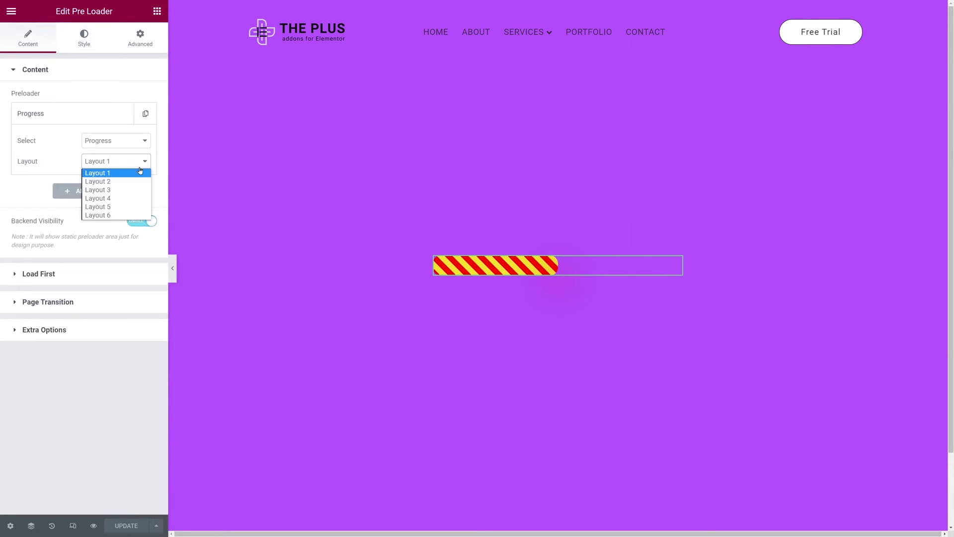
{"action": "left_click", "coordinate": [109, 195]}
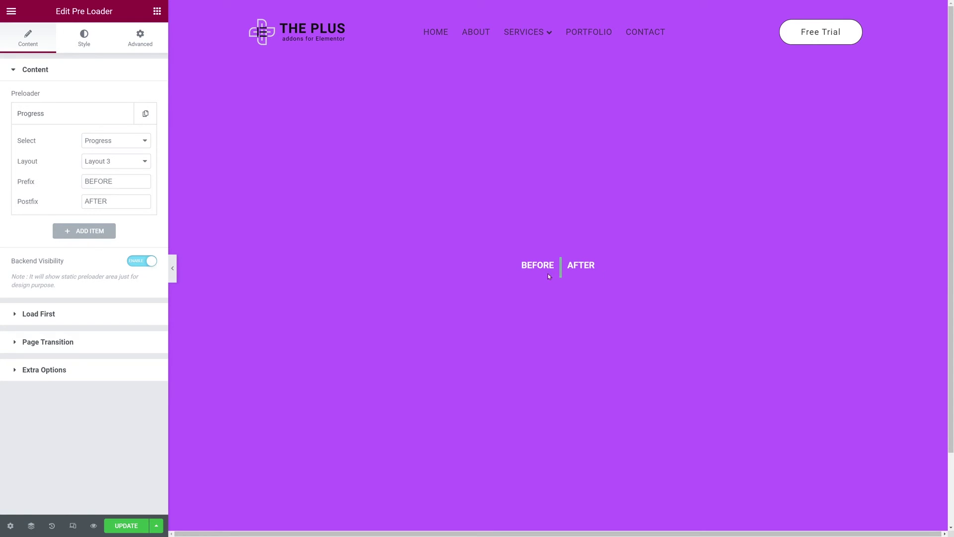
Set the Progress Number's color to bright yellow, and update and preview the page
{"action": "left_click", "coordinate": [85, 50]}
{"action": "left_click", "coordinate": [37, 72]}
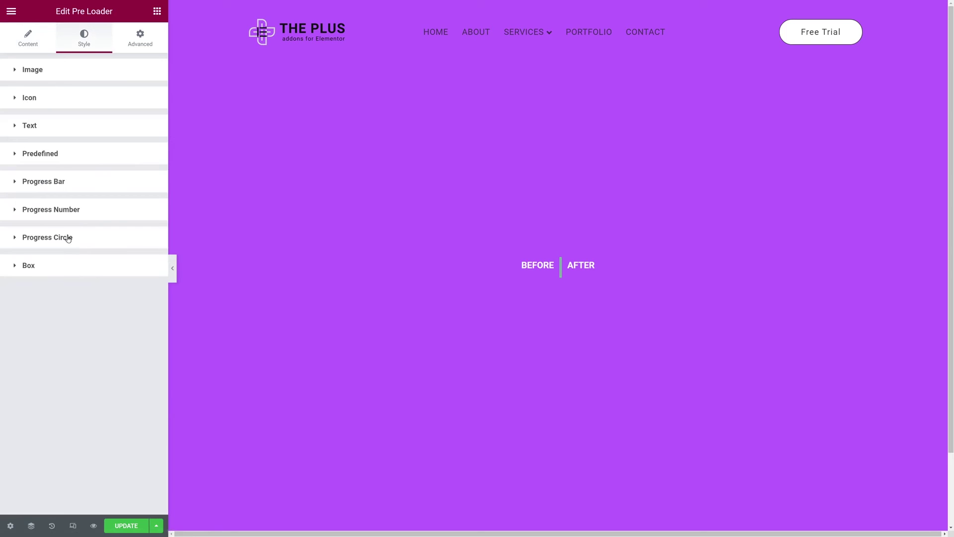
{"action": "left_click", "coordinate": [53, 211]}
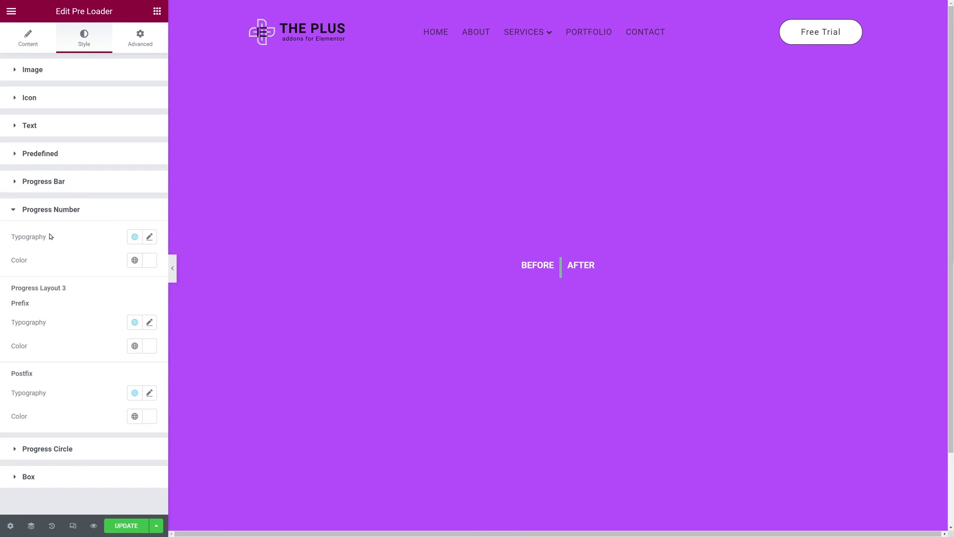
{"action": "left_click", "coordinate": [149, 263]}
{"action": "left_click", "coordinate": [41, 404]}
{"action": "left_click_drag", "start_coordinate": [65, 362], "coordinate": [149, 300]}
{"action": "left_click", "coordinate": [91, 254]}
{"action": "left_click", "coordinate": [123, 525]}
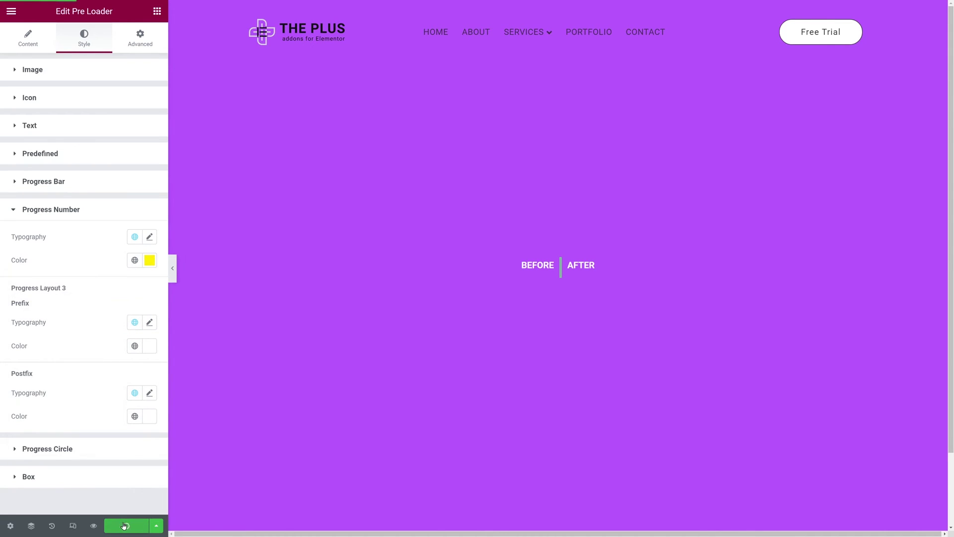
{"action": "left_click", "coordinate": [95, 527]}
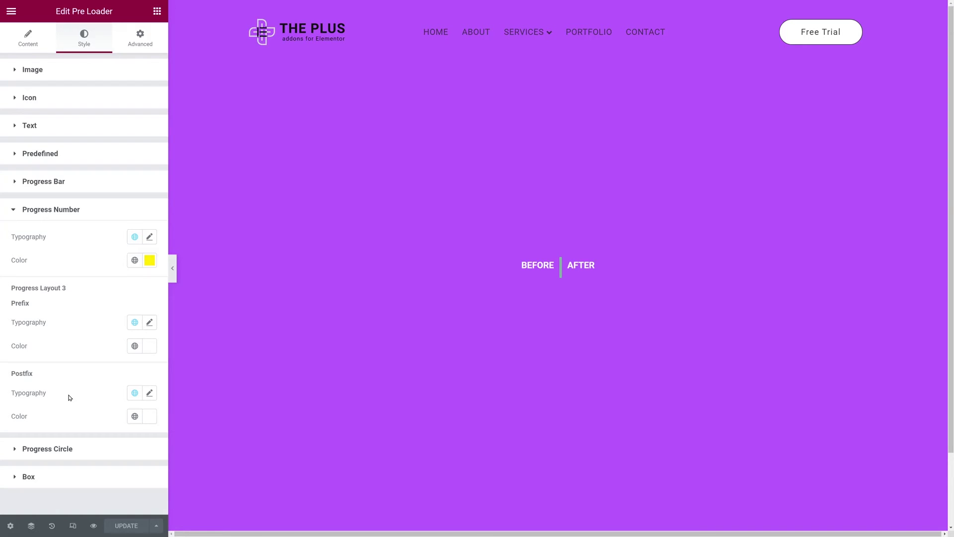
Change the progress layout to Layout 6 and open the widget's style settings
{"action": "left_click", "coordinate": [28, 44]}
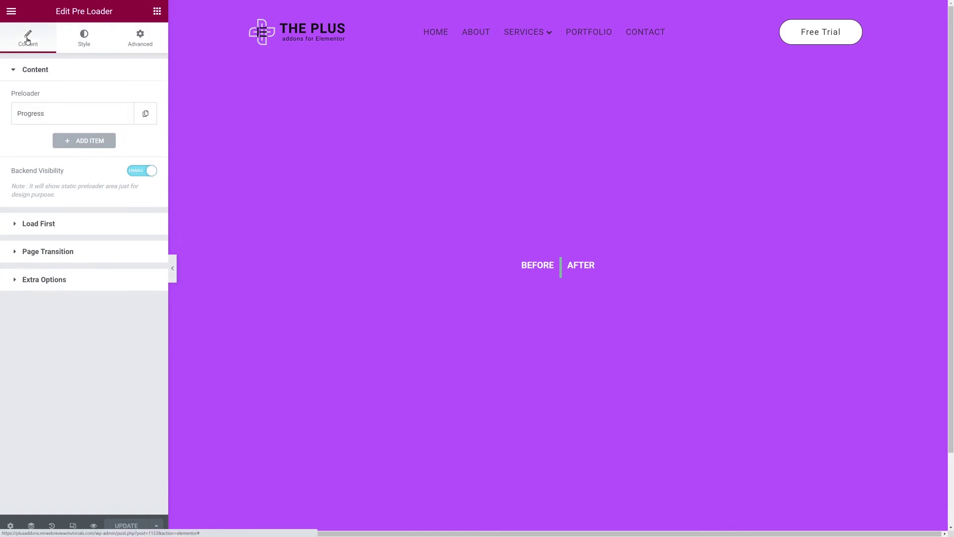
{"action": "left_click", "coordinate": [100, 119]}
{"action": "left_click", "coordinate": [122, 162]}
{"action": "left_click", "coordinate": [109, 216]}
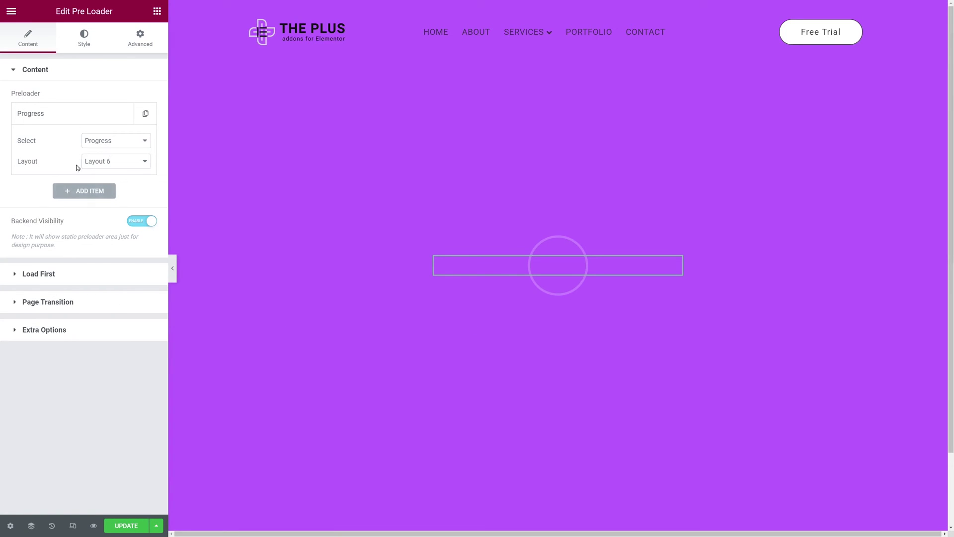
{"action": "left_click", "coordinate": [89, 46]}
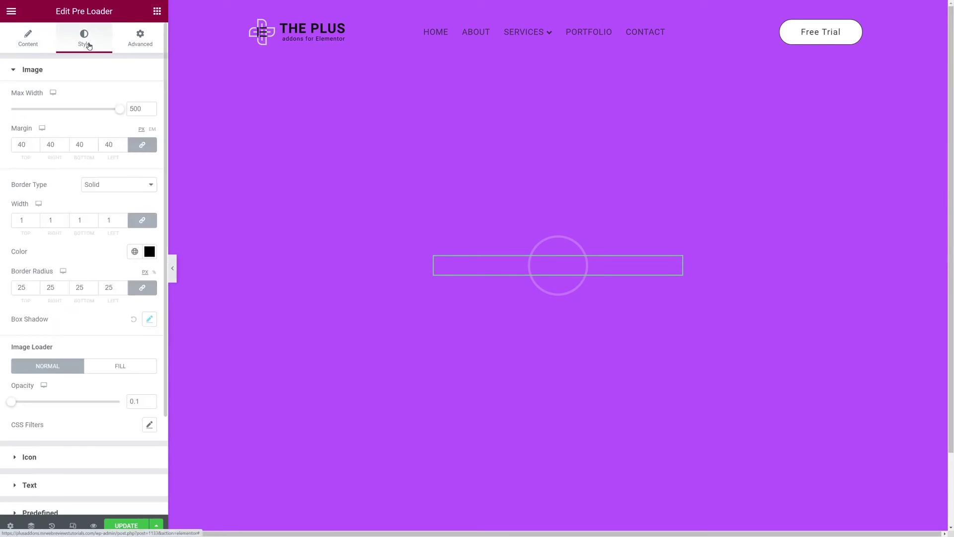
Set the Progress Circle's stroke width to 6, and update and preview the page
{"action": "left_click", "coordinate": [40, 76]}
{"action": "left_click", "coordinate": [70, 240]}
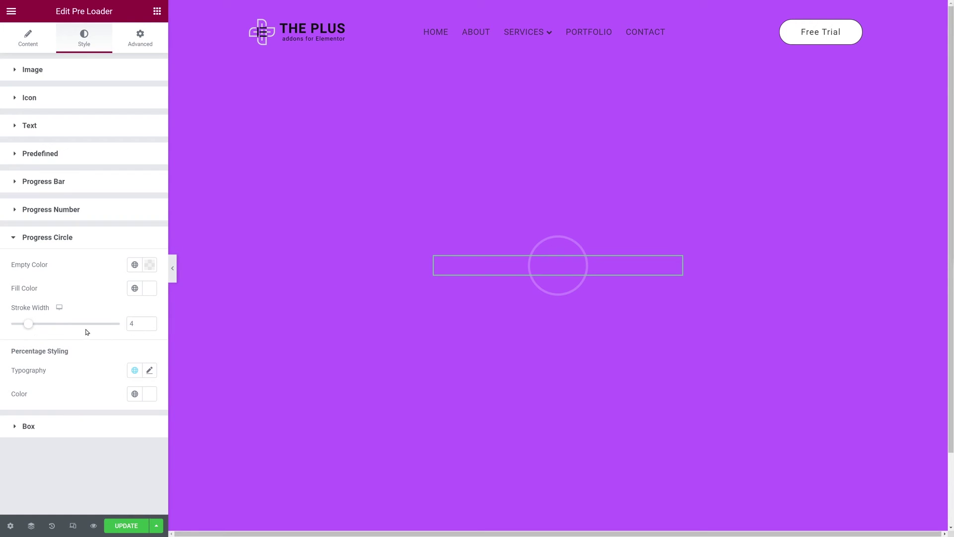
{"action": "left_click_drag", "start_coordinate": [29, 328], "coordinate": [40, 330]}
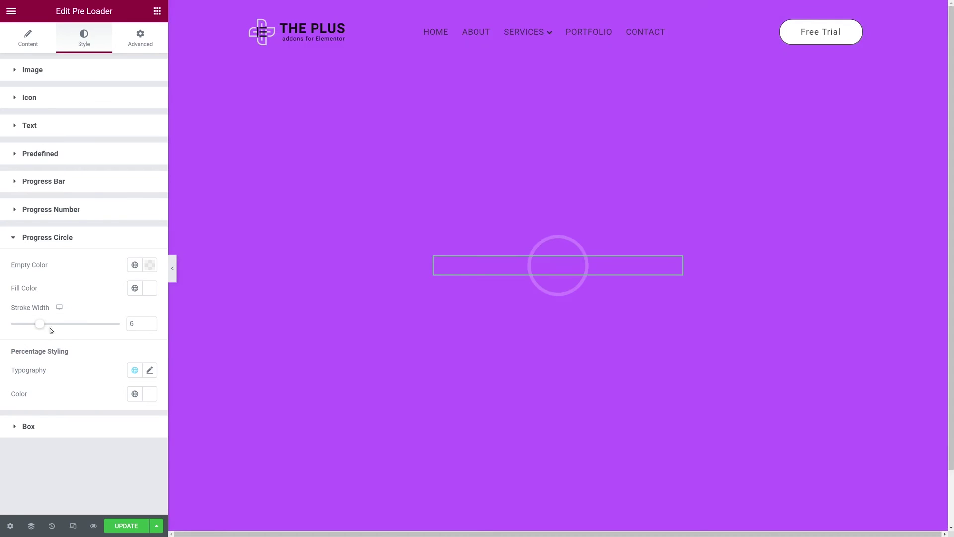
{"action": "left_click", "coordinate": [126, 526]}
{"action": "left_click", "coordinate": [93, 528]}
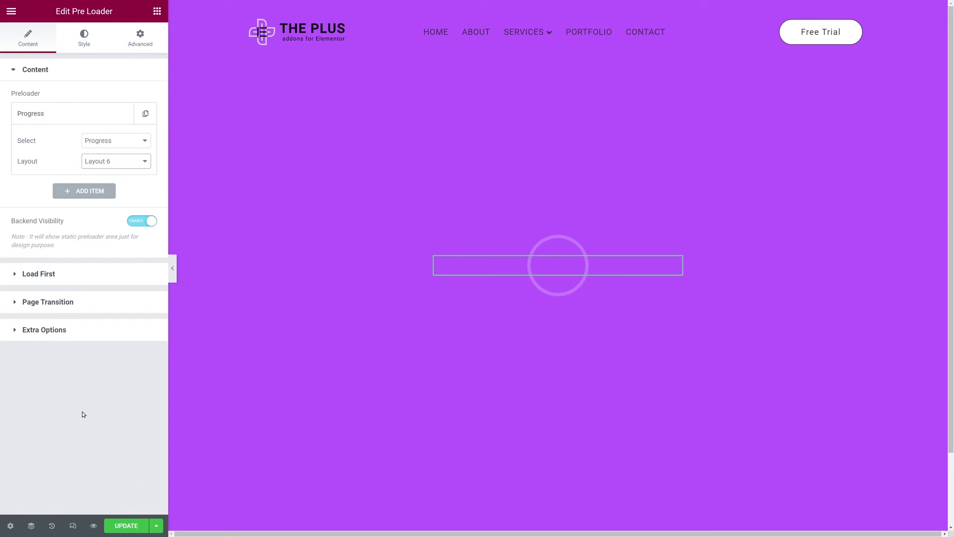
Change the progress layout to Layout 1, and duplicate the Progress item with the copy's content type set to Lottie
{"action": "left_click", "coordinate": [136, 164]}
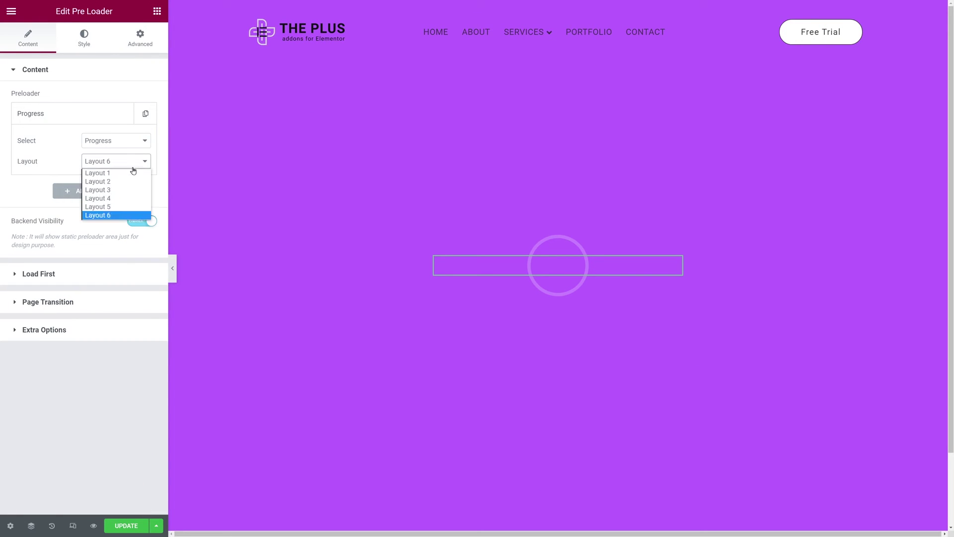
{"action": "left_click", "coordinate": [134, 173]}
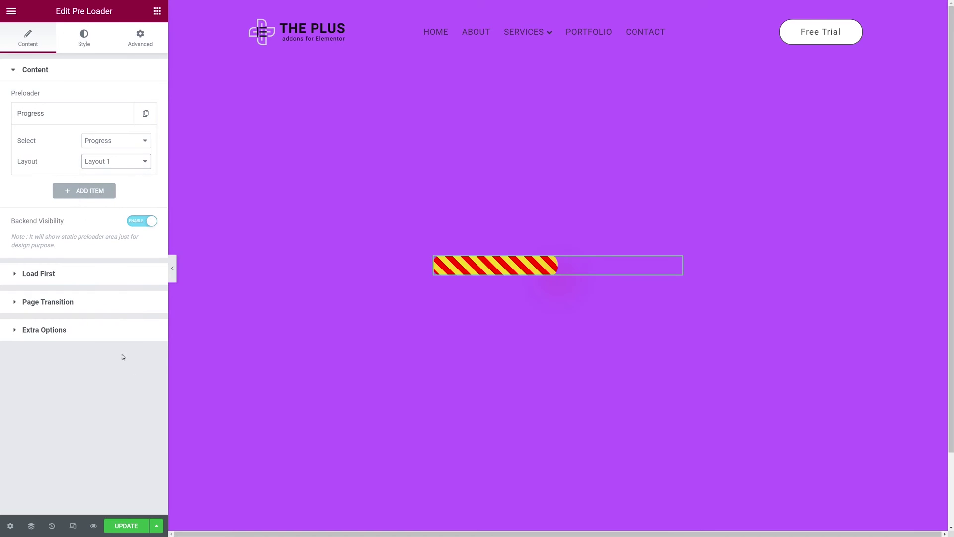
{"action": "left_click", "coordinate": [145, 115]}
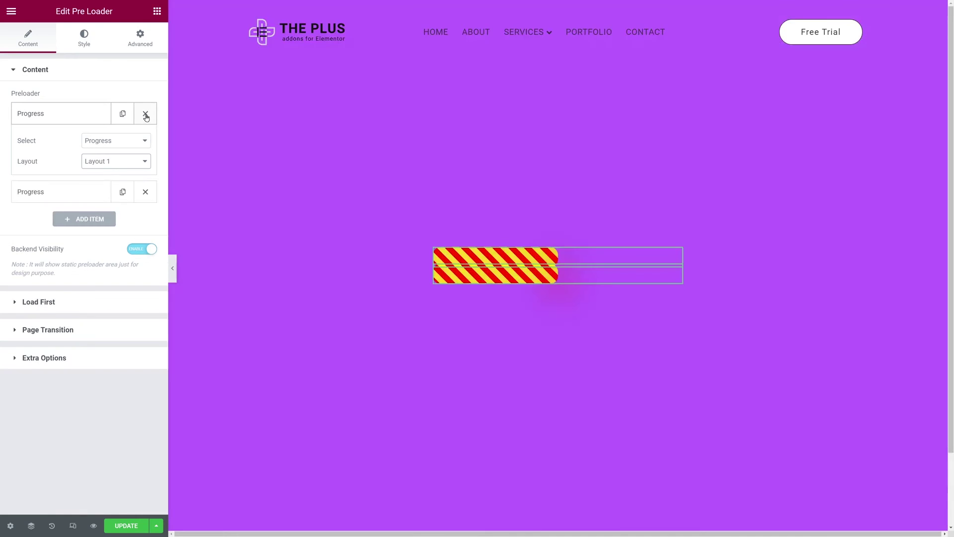
{"action": "left_click", "coordinate": [69, 191]}
{"action": "left_click", "coordinate": [128, 188]}
{"action": "left_click", "coordinate": [127, 189]}
{"action": "left_click", "coordinate": [127, 169]}
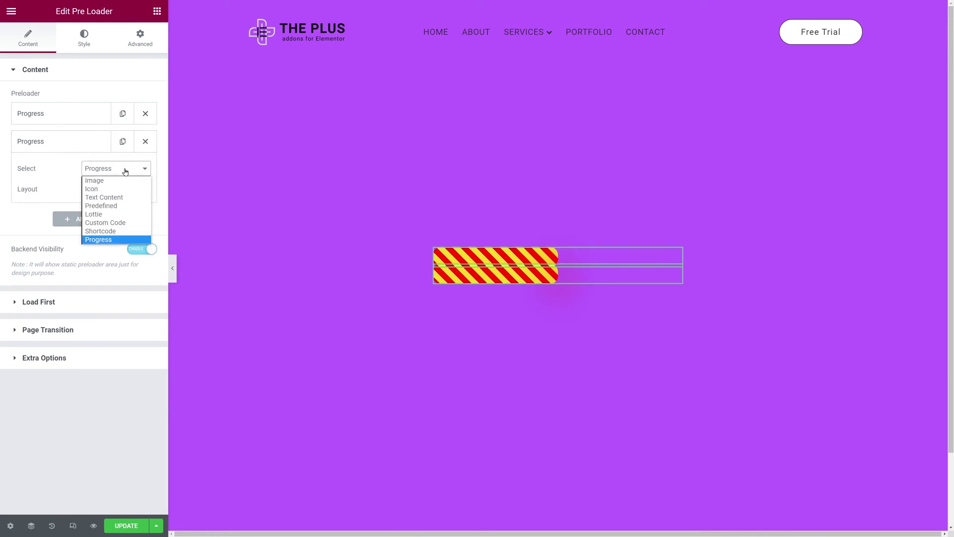
{"action": "left_click", "coordinate": [128, 214]}
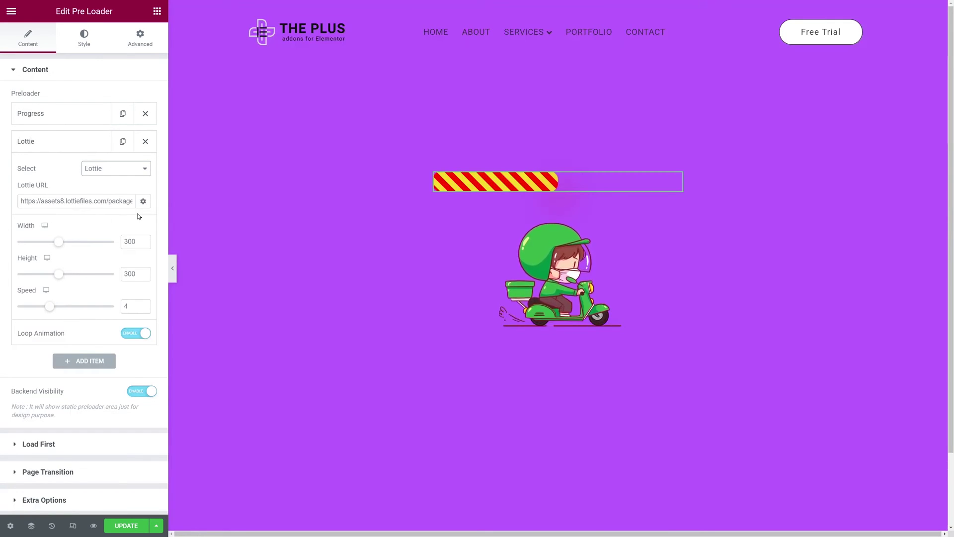
Move the Lottie item above the Progress item, and update and preview the page
{"action": "left_click", "coordinate": [30, 144]}
{"action": "left_click_drag", "start_coordinate": [48, 150], "coordinate": [52, 111]}
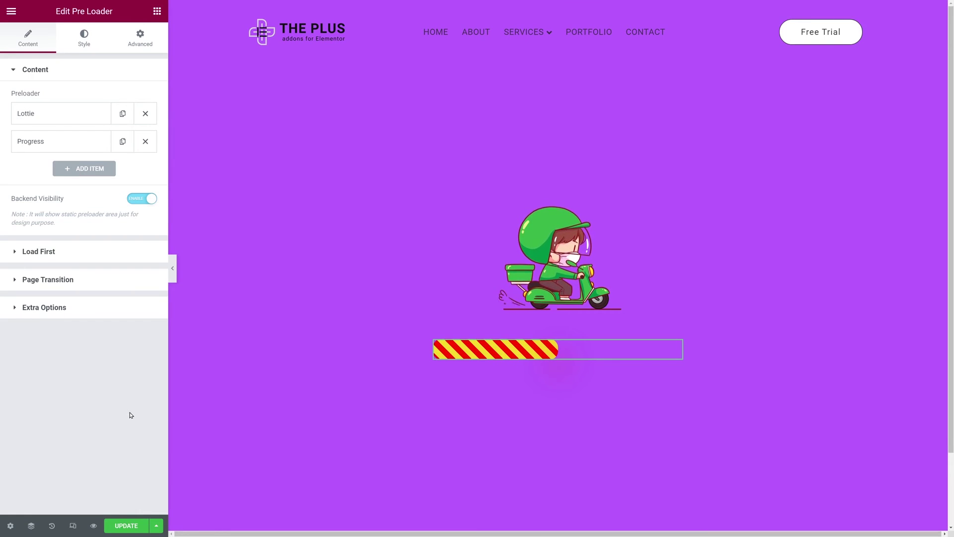
{"action": "left_click", "coordinate": [126, 525]}
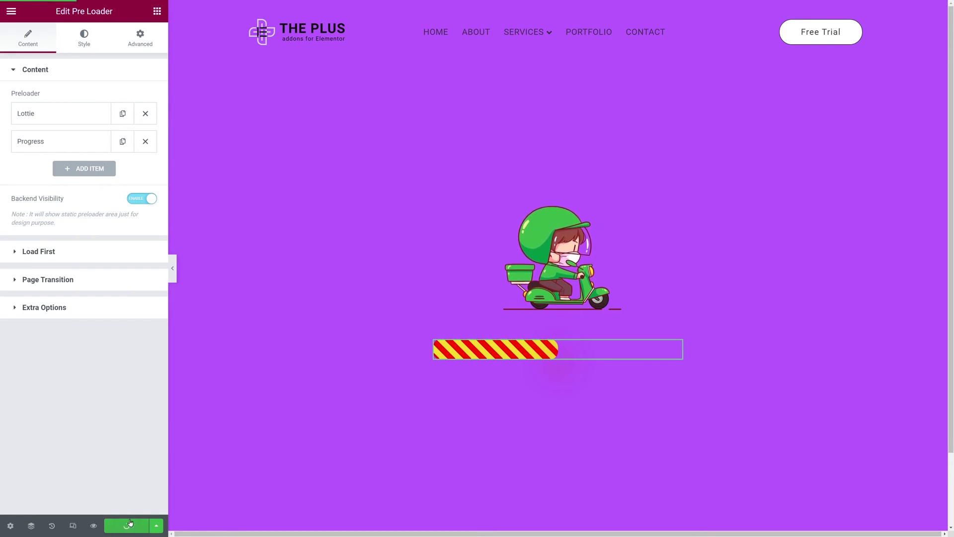
{"action": "left_click", "coordinate": [93, 525]}
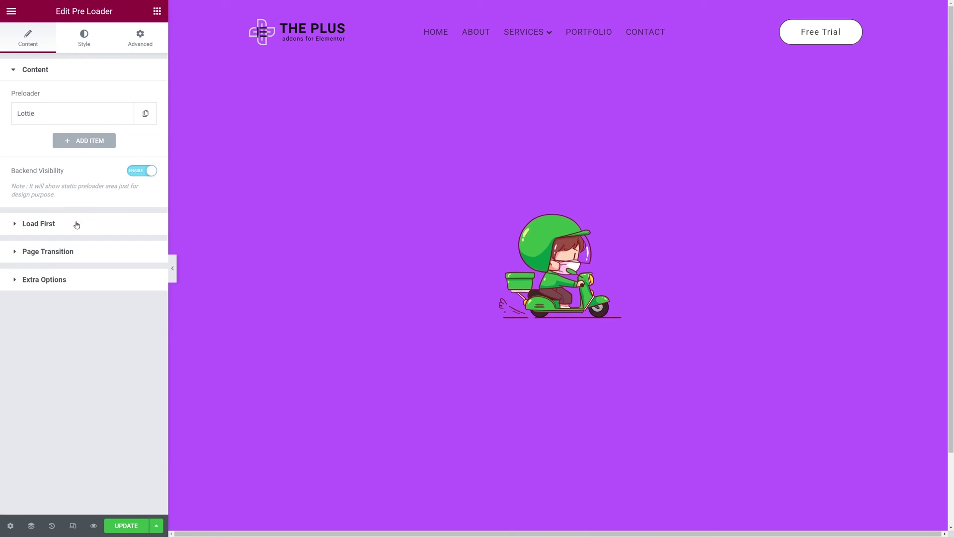
Enable Exclude Content under Load First, with Exclude set to Custom and Position set to Bottom
{"action": "left_click", "coordinate": [55, 229]}
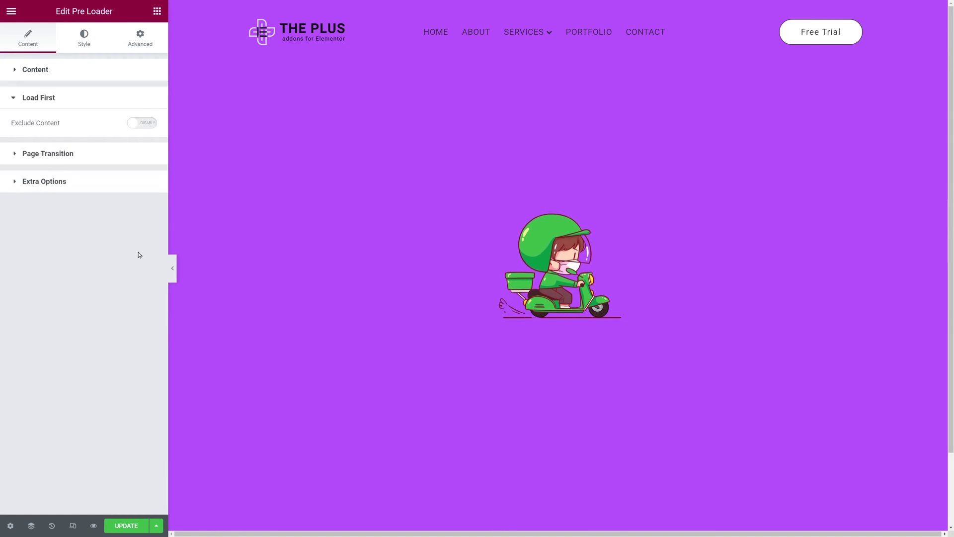
{"action": "left_click", "coordinate": [142, 123]}
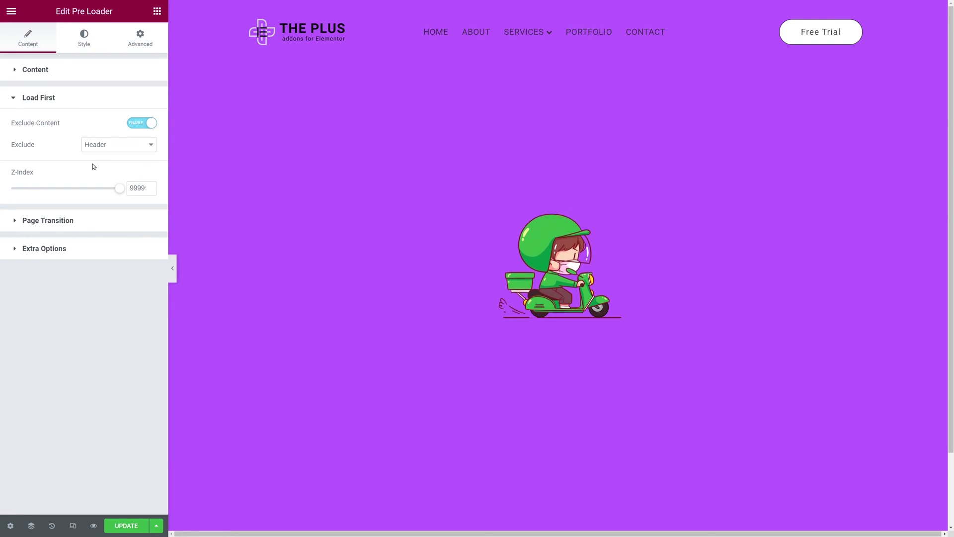
{"action": "left_click", "coordinate": [144, 151]}
{"action": "left_click", "coordinate": [133, 163]}
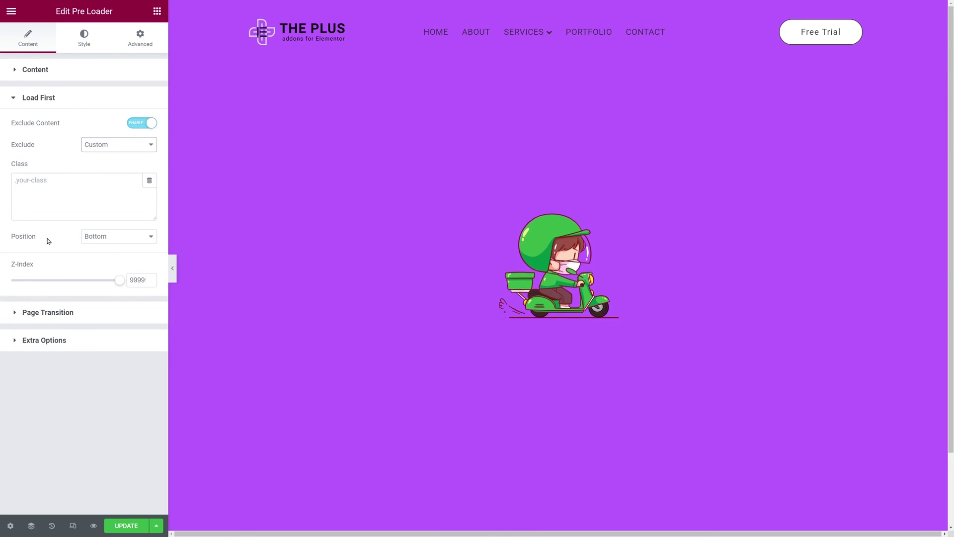
{"action": "left_click", "coordinate": [137, 239]}
{"action": "left_click", "coordinate": [132, 256]}
Preview the page, inspect its footer and copy the footer wrapper's class name nxt-footer-wrap
{"action": "left_click", "coordinate": [93, 527]}
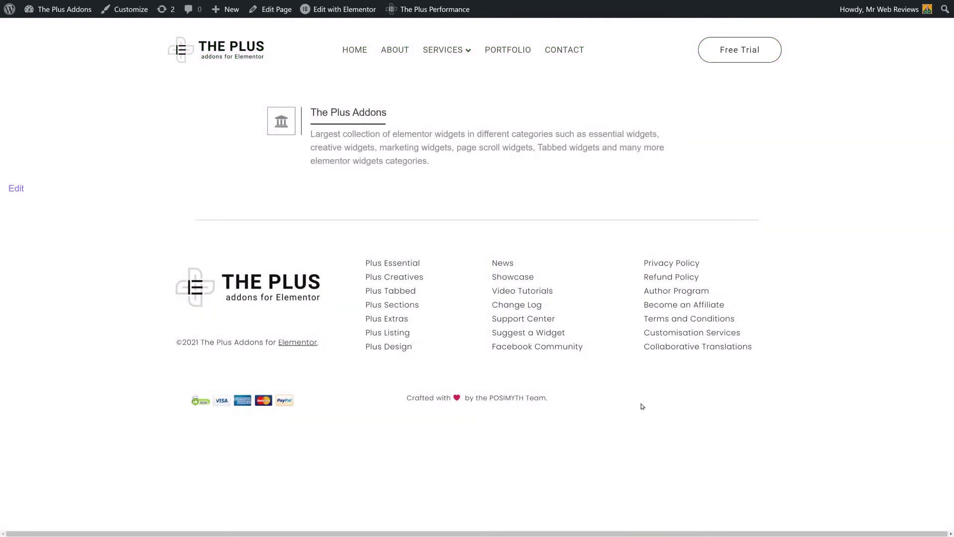
{"action": "right_click", "coordinate": [237, 275]}
{"action": "left_click", "coordinate": [258, 335]}
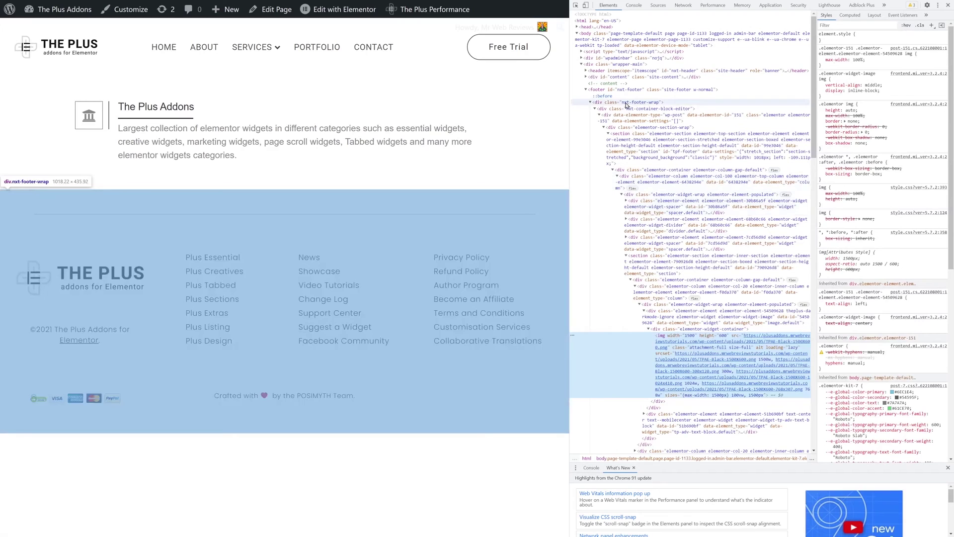
{"action": "left_click", "coordinate": [627, 105]}
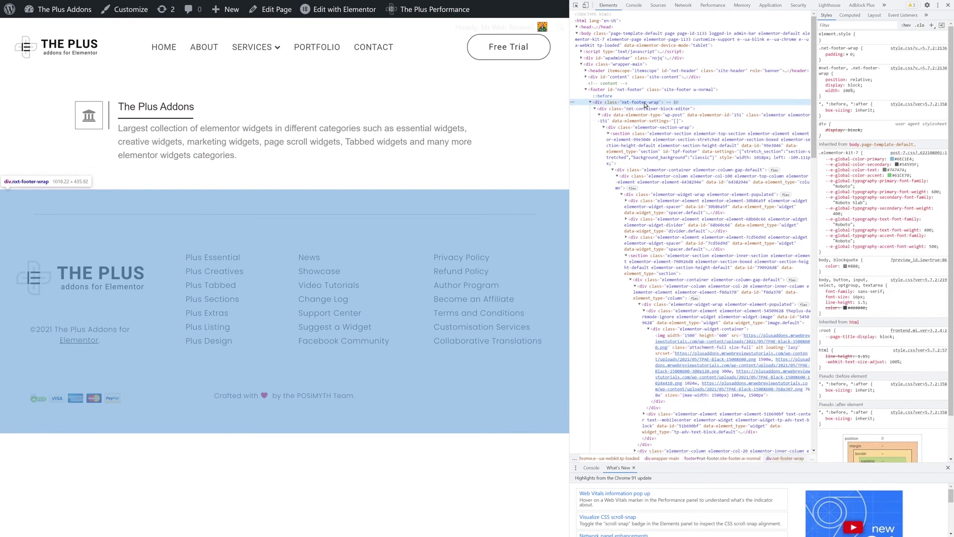
{"action": "double_click", "coordinate": [644, 104]}
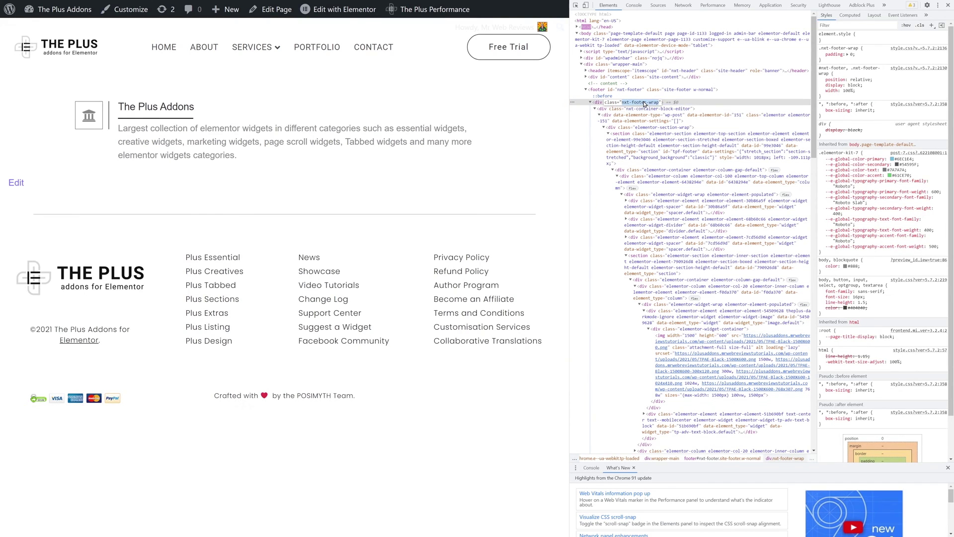
{"action": "right_click", "coordinate": [645, 104]}
{"action": "left_click", "coordinate": [661, 131]}
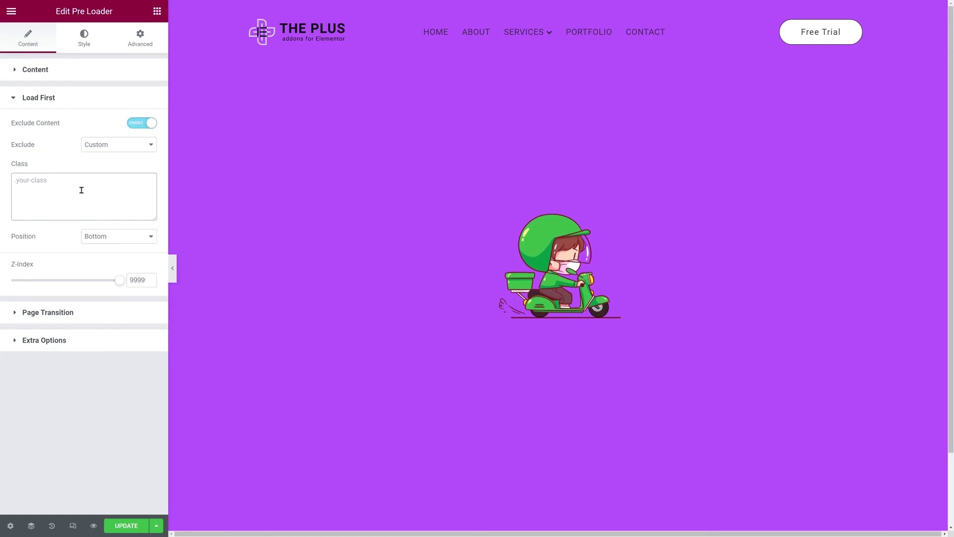
Enter .nxt-footer-wrap as the custom class to exclude from the preloader, and update and preview the page
{"action": "type", "text": "."}
{"action": "key", "text": "ctrl+v"}
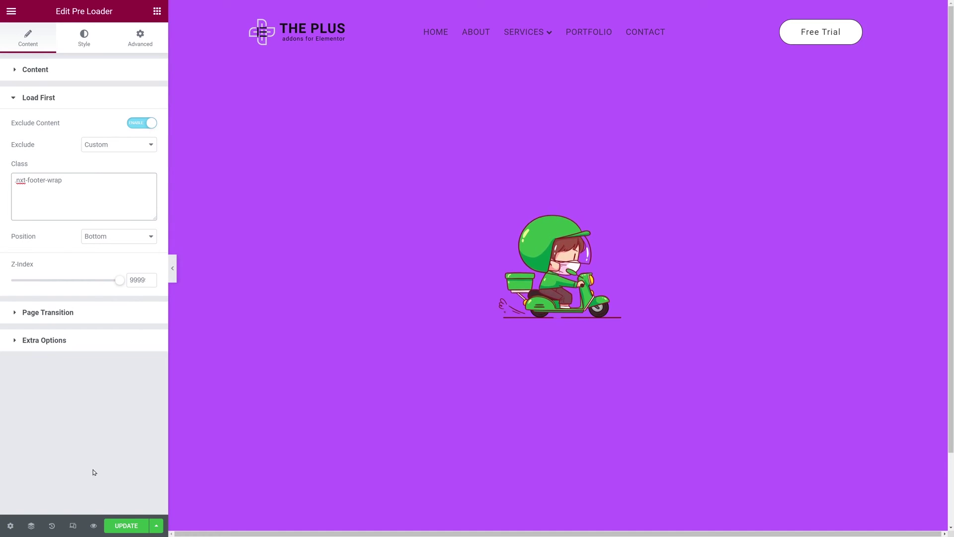
{"action": "left_click", "coordinate": [117, 525]}
{"action": "left_click", "coordinate": [92, 526]}
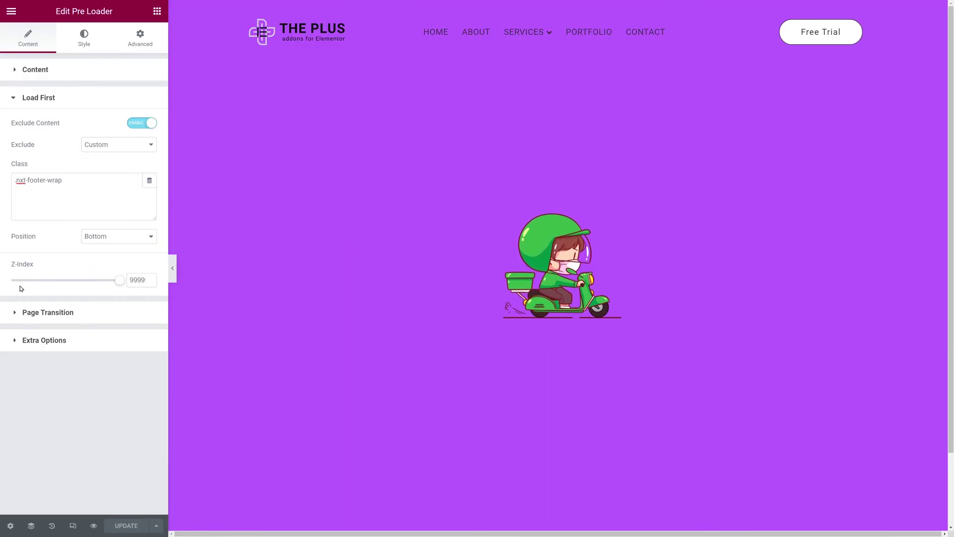
{"action": "mouse_move", "coordinate": [120, 281]}
{"action": "left_mouse_down"}
{"action": "mouse_move", "coordinate": [19, 279]}
{"action": "mouse_move", "coordinate": [124, 283]}
{"action": "left_mouse_up"}
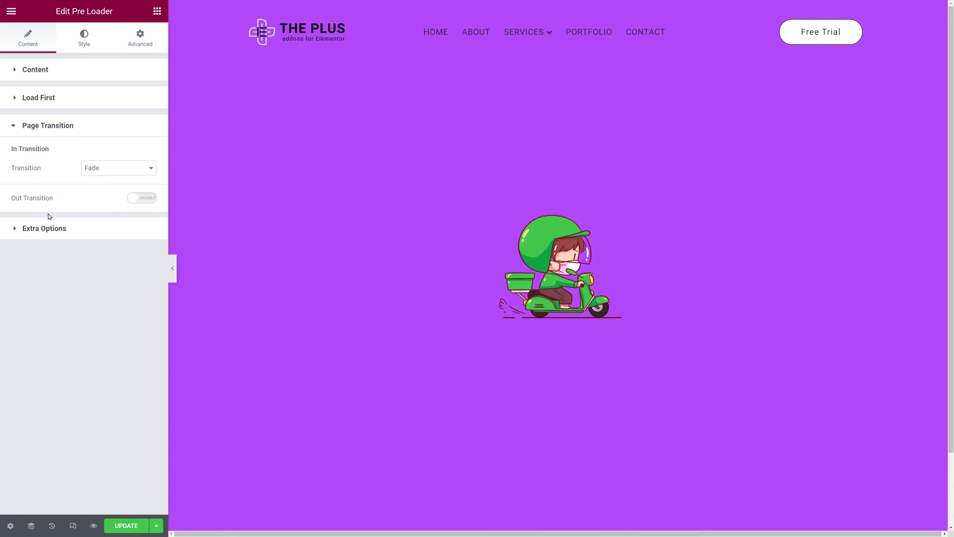
Enable the Out Transition, set the In Transition to Slide and check its direction options
{"action": "left_click", "coordinate": [141, 199]}
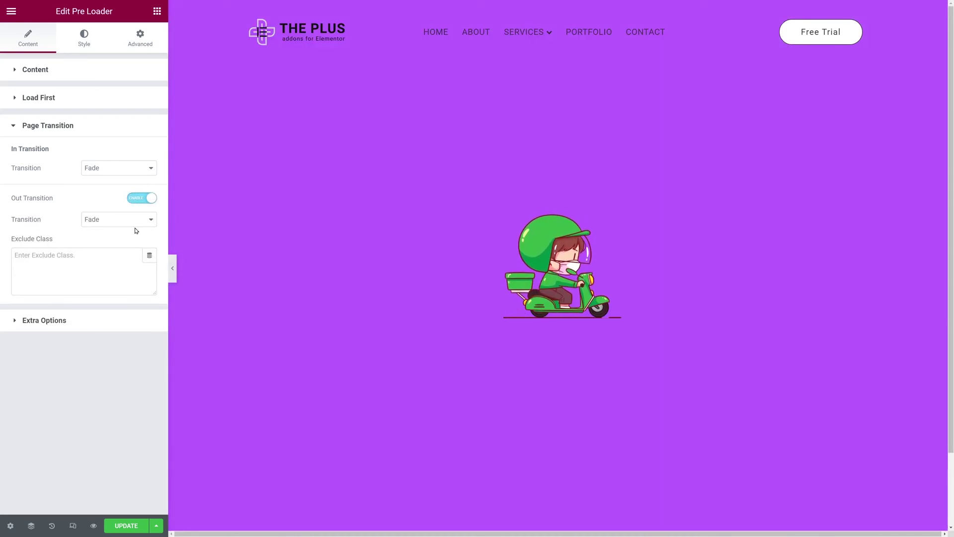
{"action": "left_click", "coordinate": [151, 168]}
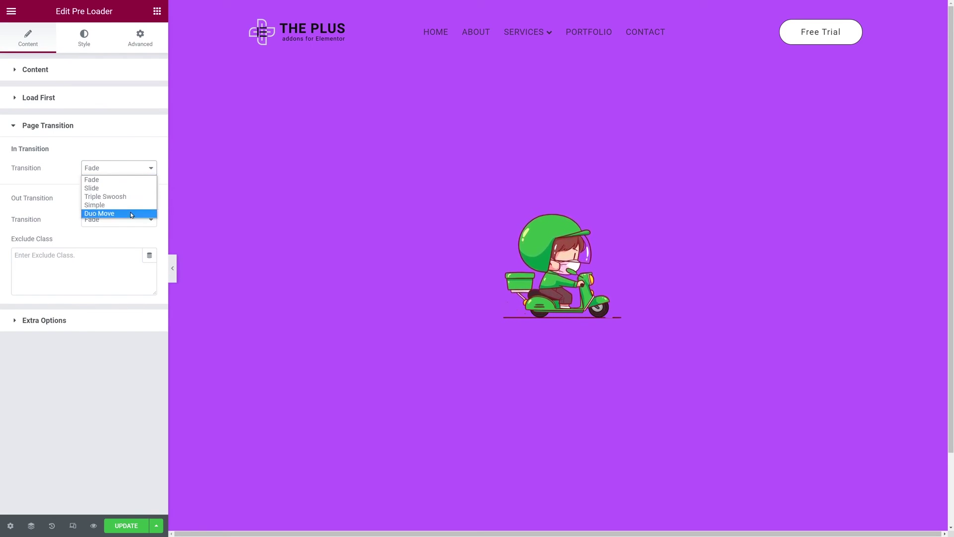
{"action": "left_click", "coordinate": [93, 188]}
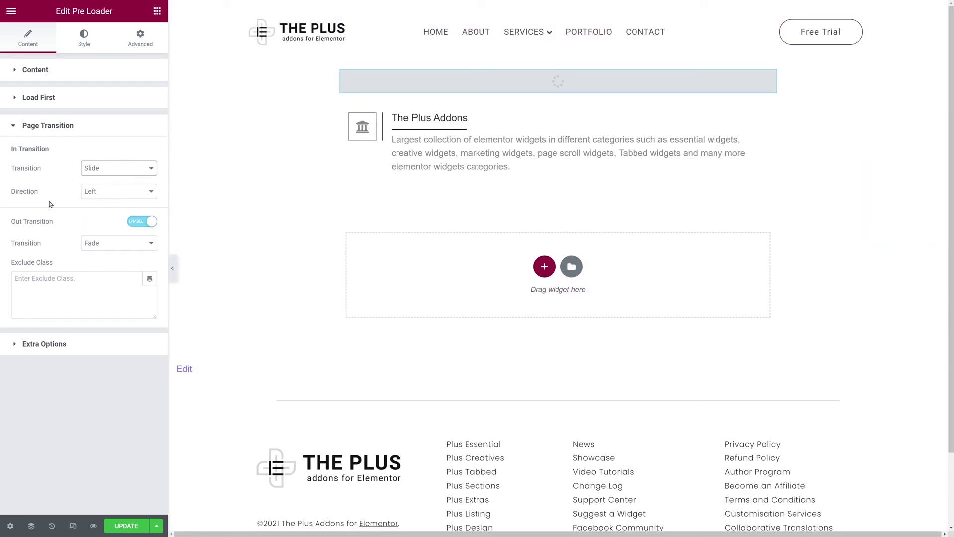
{"action": "left_click", "coordinate": [103, 198]}
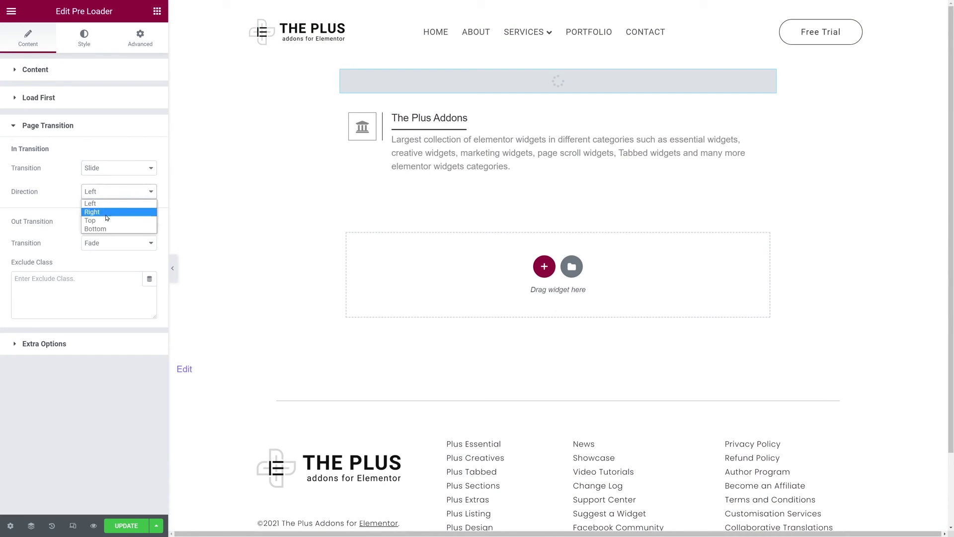
{"action": "left_click", "coordinate": [69, 201]}
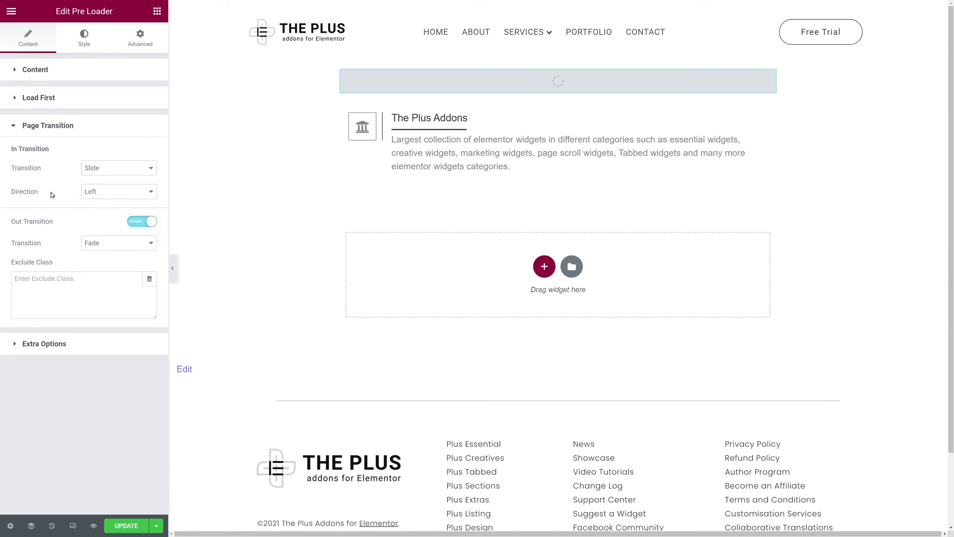
Set the In Transition to Triple Swoosh and look through its direction options, keeping Left
{"action": "left_click", "coordinate": [109, 176]}
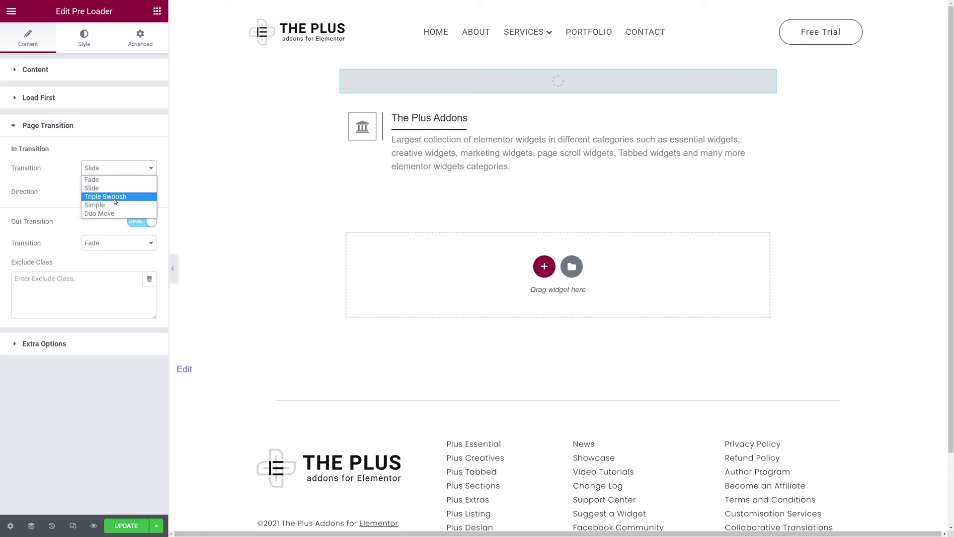
{"action": "left_click", "coordinate": [118, 197]}
{"action": "left_click", "coordinate": [121, 194]}
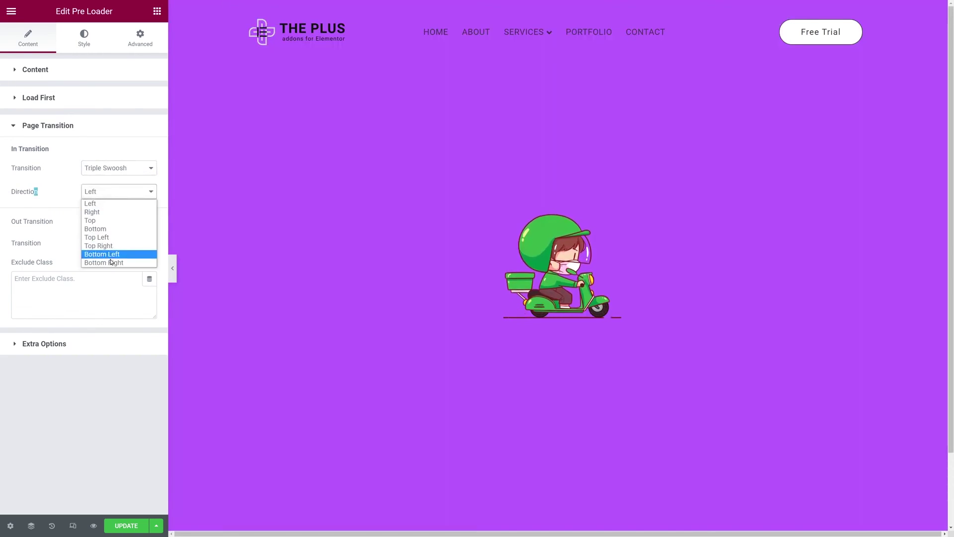
{"action": "left_click", "coordinate": [65, 196]}
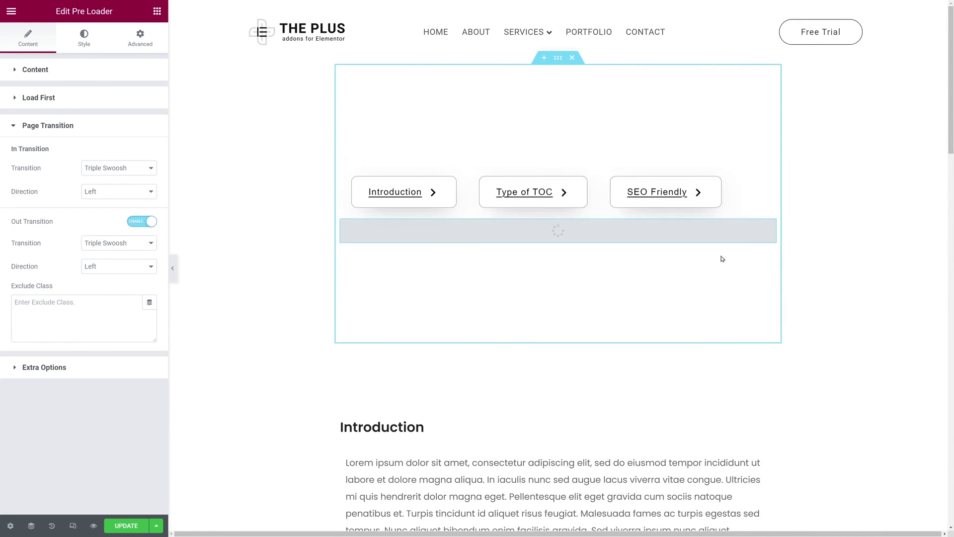
Review the table-of-contents page and test its Introduction and SEO Friendly anchor links in the preview
{"action": "scroll", "coordinate": [798, 359], "scroll_direction": "down", "scroll_amount": 10}
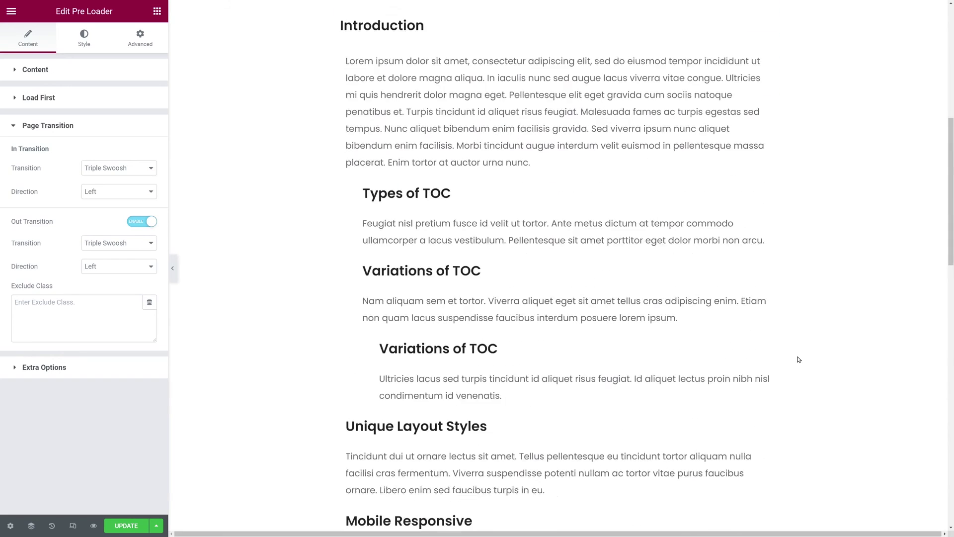
{"action": "scroll", "coordinate": [799, 359], "scroll_direction": "up", "scroll_amount": 10}
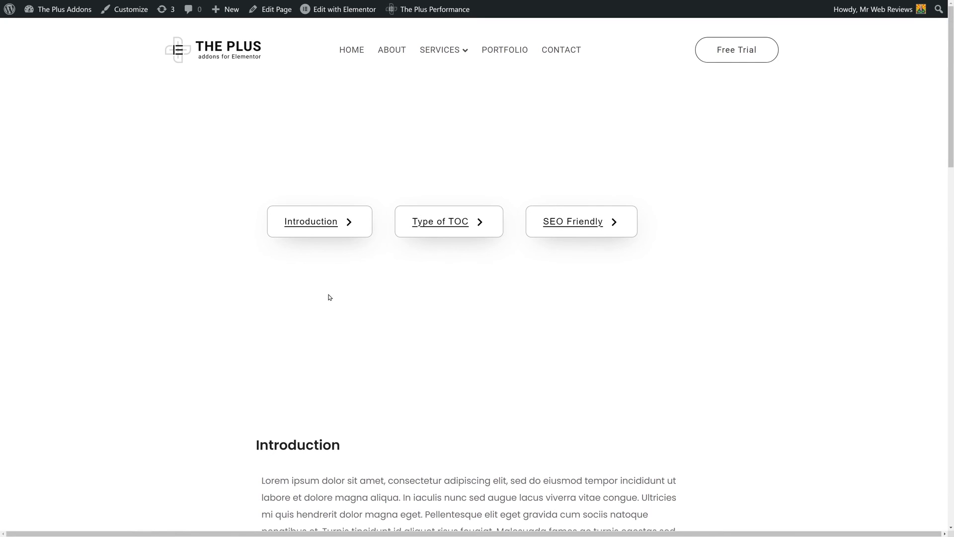
{"action": "left_click", "coordinate": [323, 221]}
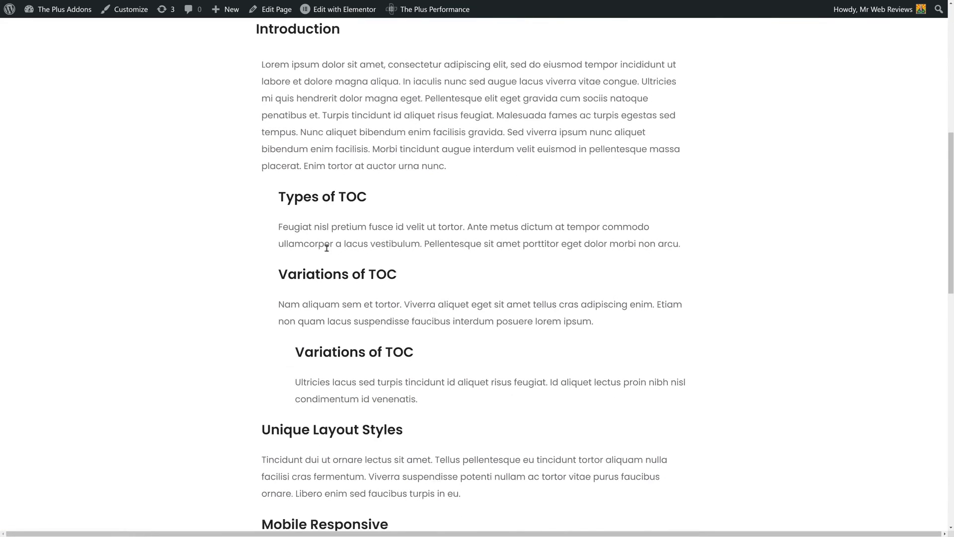
{"action": "scroll", "coordinate": [314, 47], "scroll_direction": "up", "scroll_amount": 6}
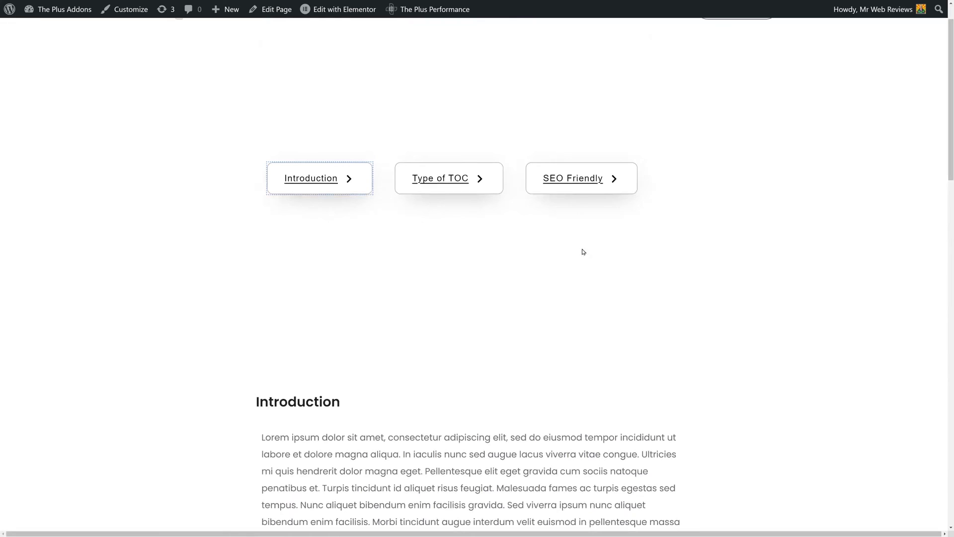
{"action": "left_click", "coordinate": [569, 182]}
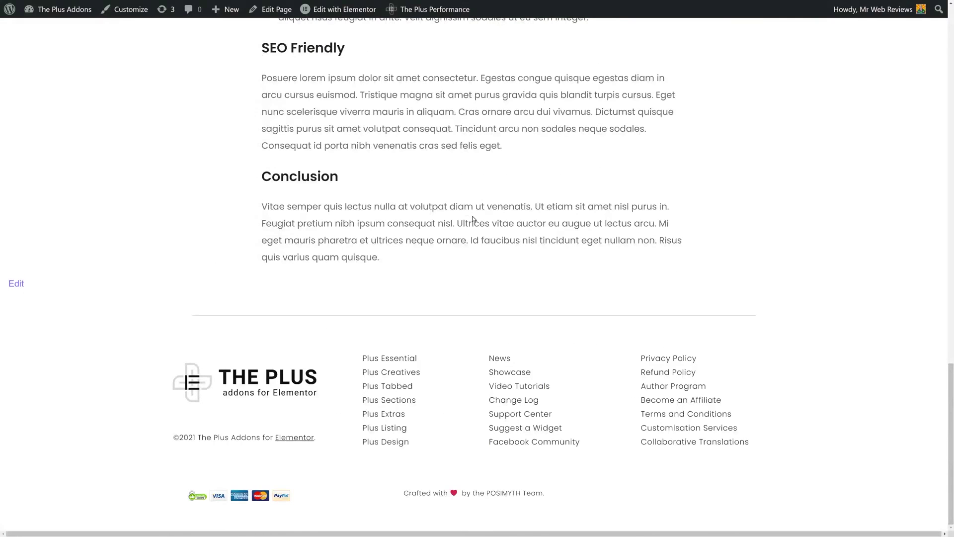
Add the custom attribute class|exclude123 to the link of the SEO Friendly button
{"action": "scroll", "coordinate": [472, 216], "scroll_direction": "up", "scroll_amount": 15}
{"action": "scroll", "coordinate": [473, 219], "scroll_direction": "up", "scroll_amount": 4}
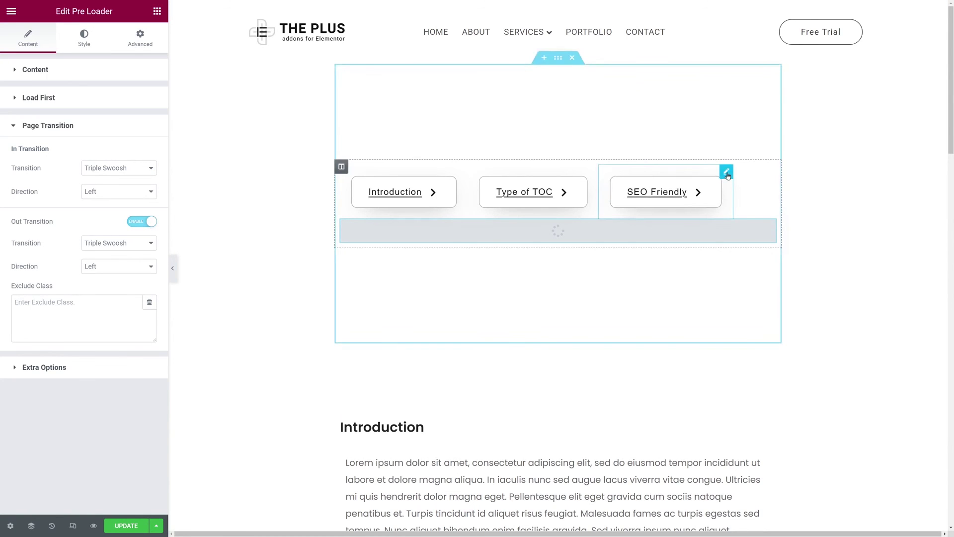
{"action": "left_click", "coordinate": [726, 173]}
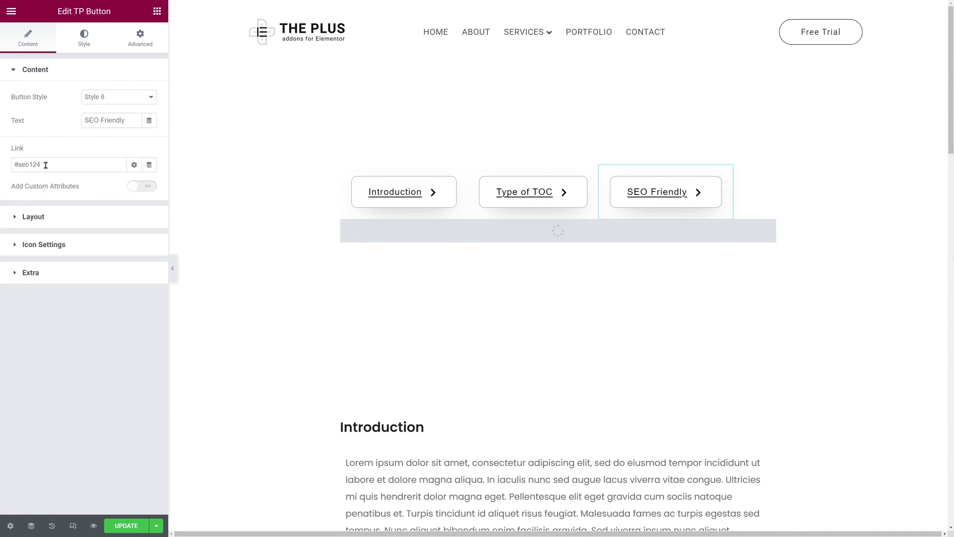
{"action": "left_click", "coordinate": [133, 165]}
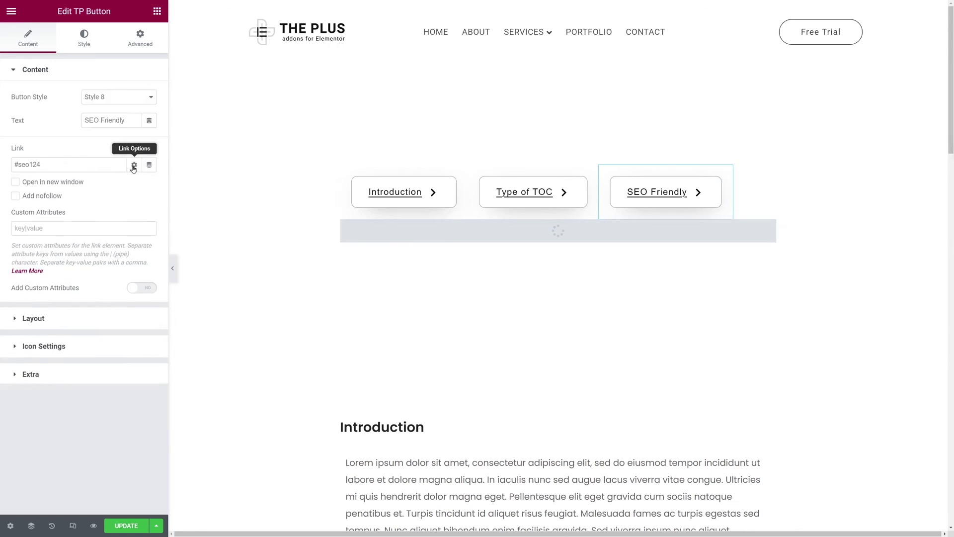
{"action": "left_click", "coordinate": [43, 229]}
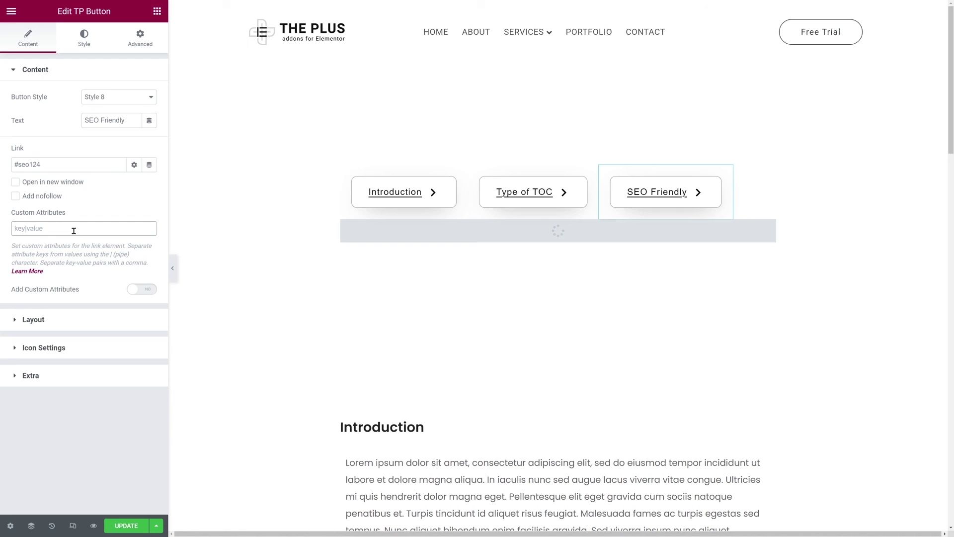
{"action": "key", "text": "ctrl+v"}
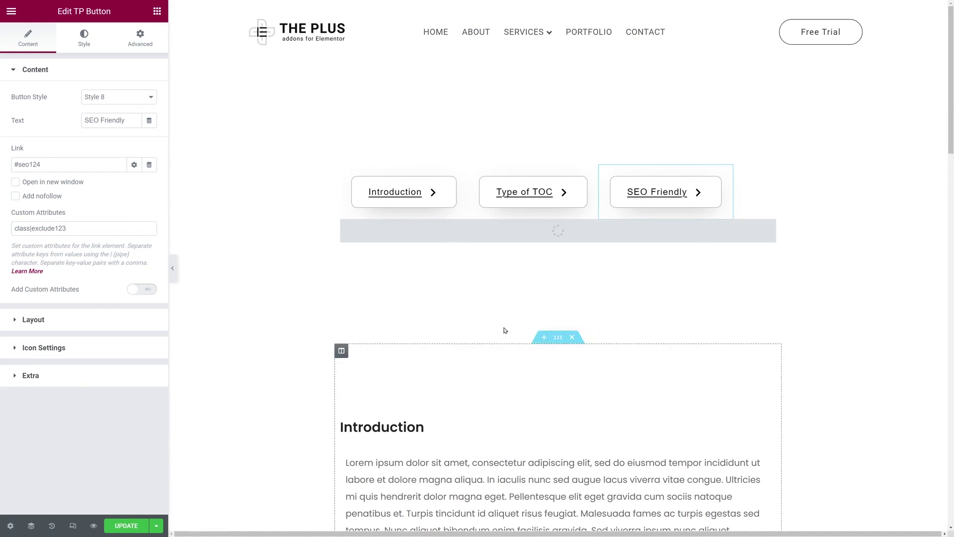
Set the Exclude Class of the Pre Loader's page transition to a:not(.button-link-wrap.exclude123)
{"action": "left_click", "coordinate": [728, 235]}
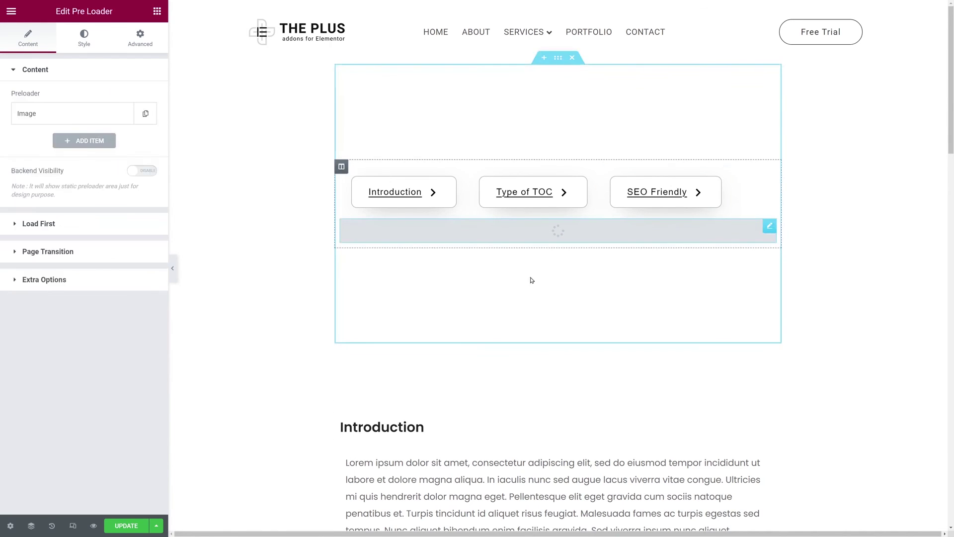
{"action": "left_click", "coordinate": [56, 257]}
{"action": "left_click", "coordinate": [77, 324]}
{"action": "key", "text": "ctrl+v"}
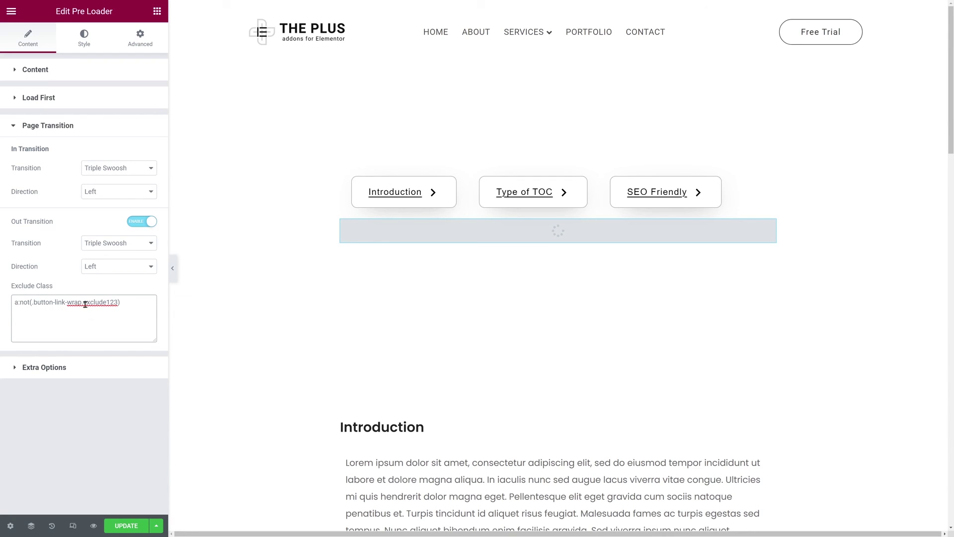
{"action": "left_click_drag", "start_coordinate": [85, 301], "coordinate": [115, 301]}
{"action": "left_click", "coordinate": [96, 320]}
{"action": "left_click", "coordinate": [95, 452]}
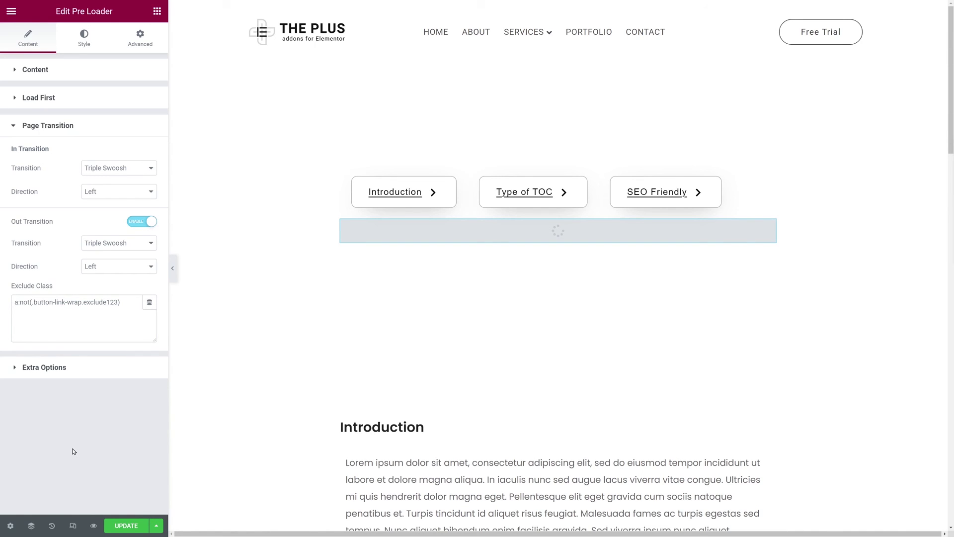
Try the Minimum load time for the Pre Loader, and set Load Time to Maximum with a time of 5 seconds
{"action": "left_click", "coordinate": [44, 367]}
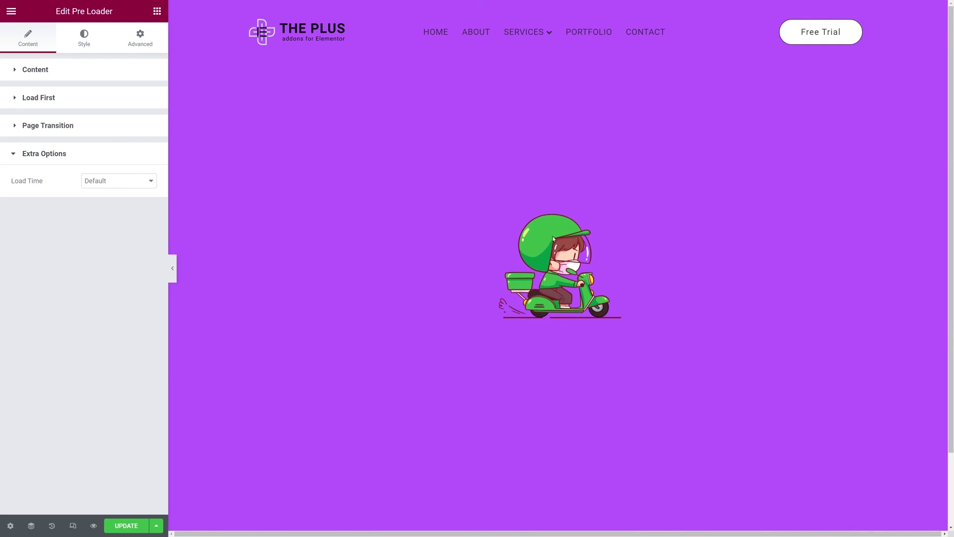
{"action": "left_click", "coordinate": [138, 180]}
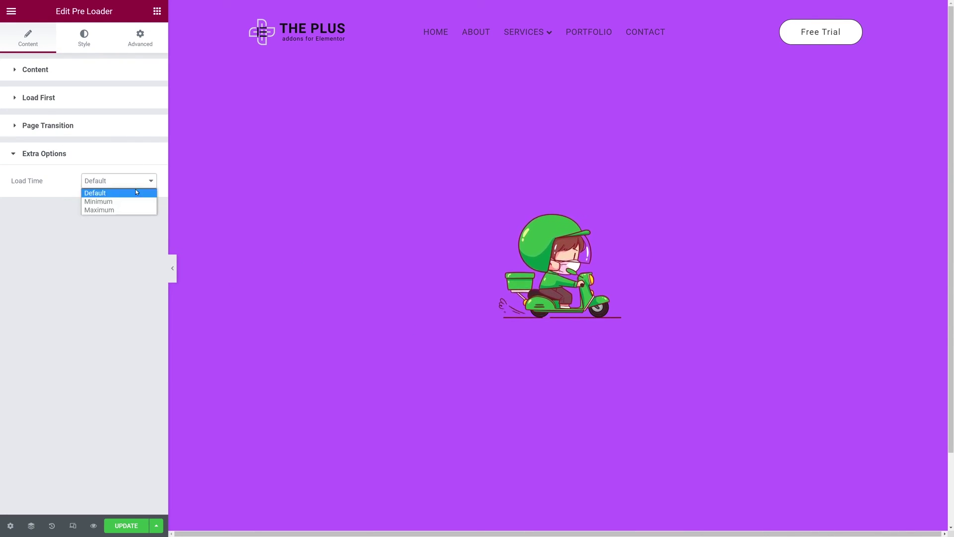
{"action": "left_click", "coordinate": [135, 200]}
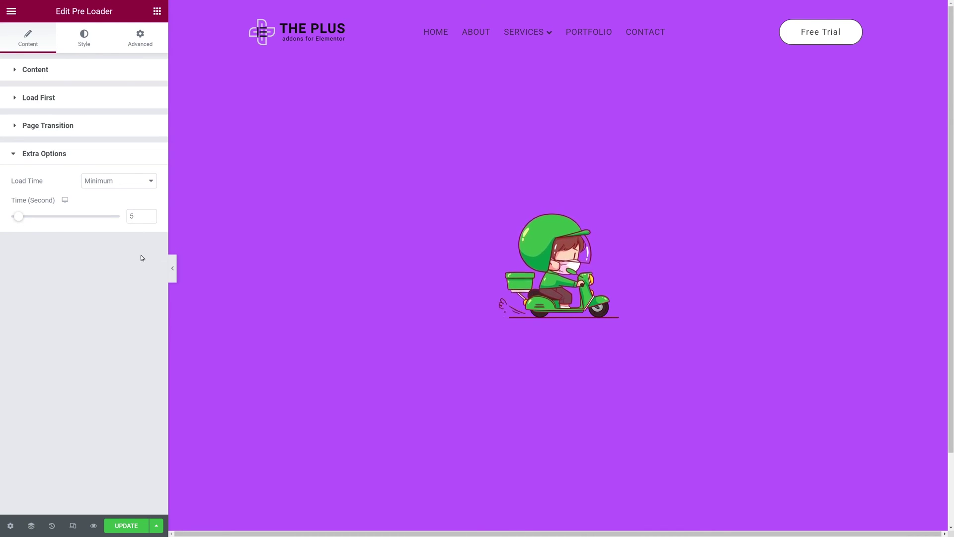
{"action": "left_click", "coordinate": [153, 188]}
{"action": "left_click", "coordinate": [129, 210]}
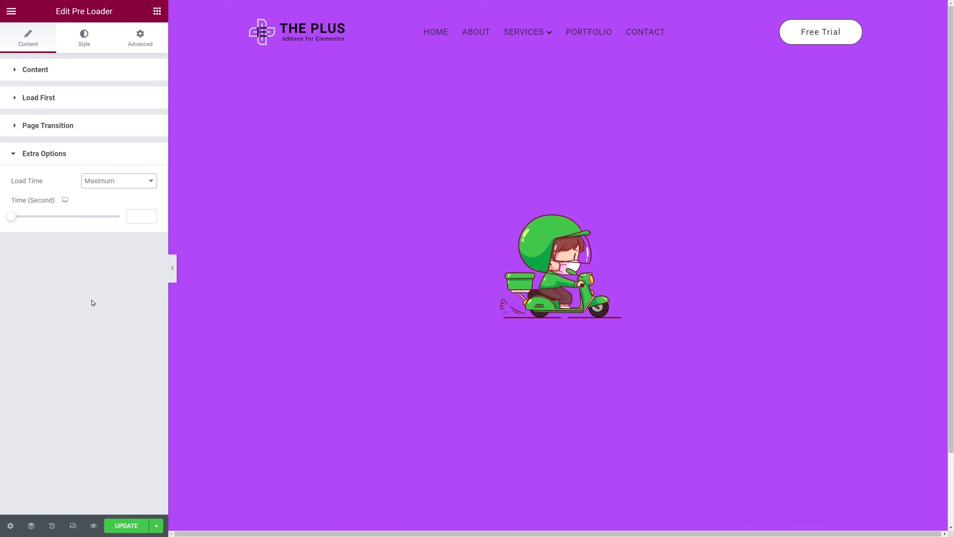
{"action": "left_click", "coordinate": [136, 217]}
{"action": "type", "text": "5"}
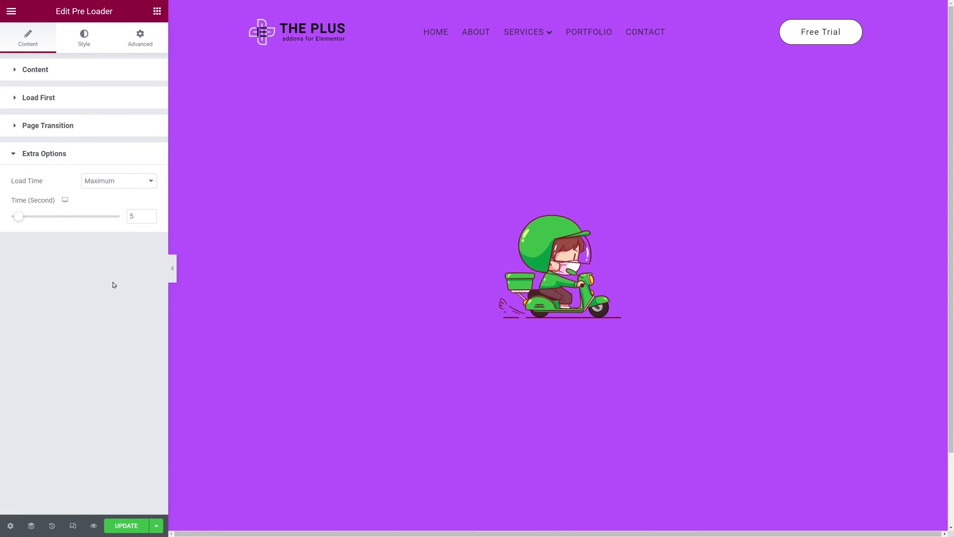